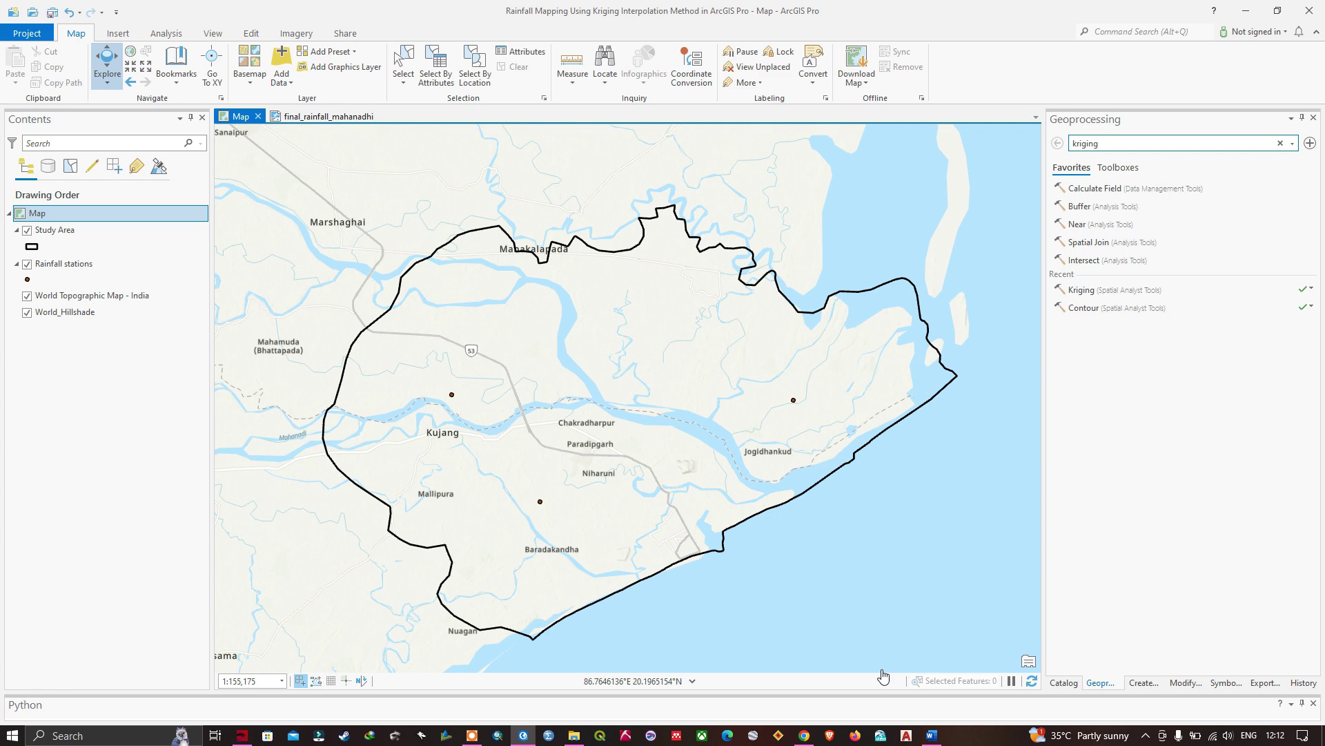
- Switch to the Word notes, review the kriging types, advantages, disadvantages and applications, and undo the last edit concerning the Analyse and Interpret Results section
key(alt+Tab)
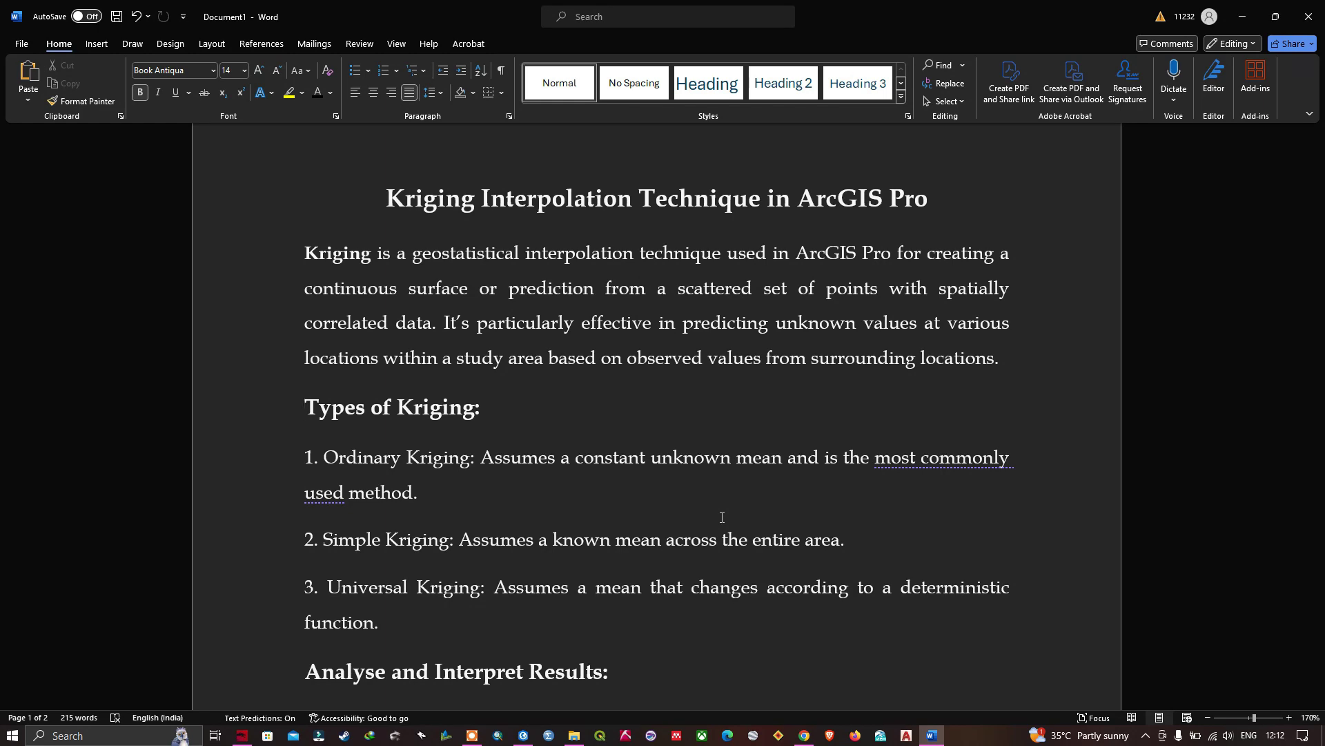
scroll(722, 517, down, 2)
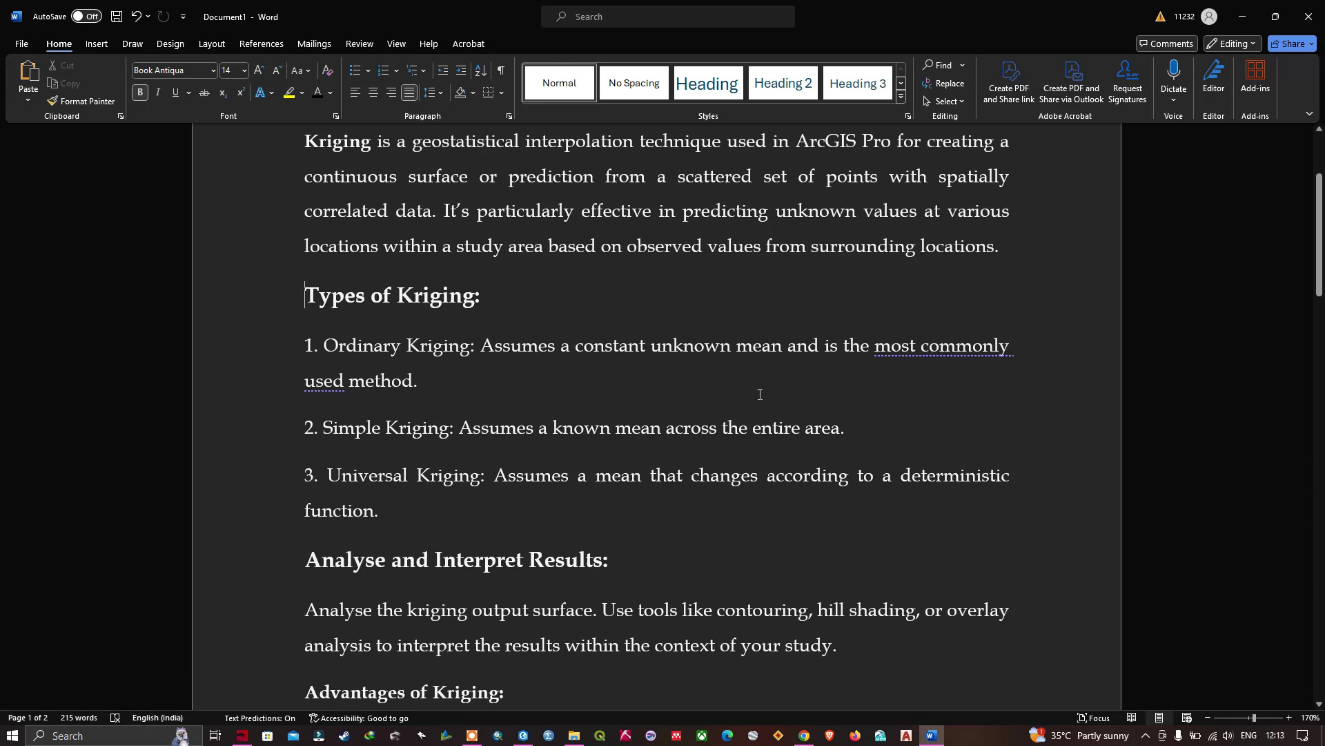
scroll(774, 407, down, 1)
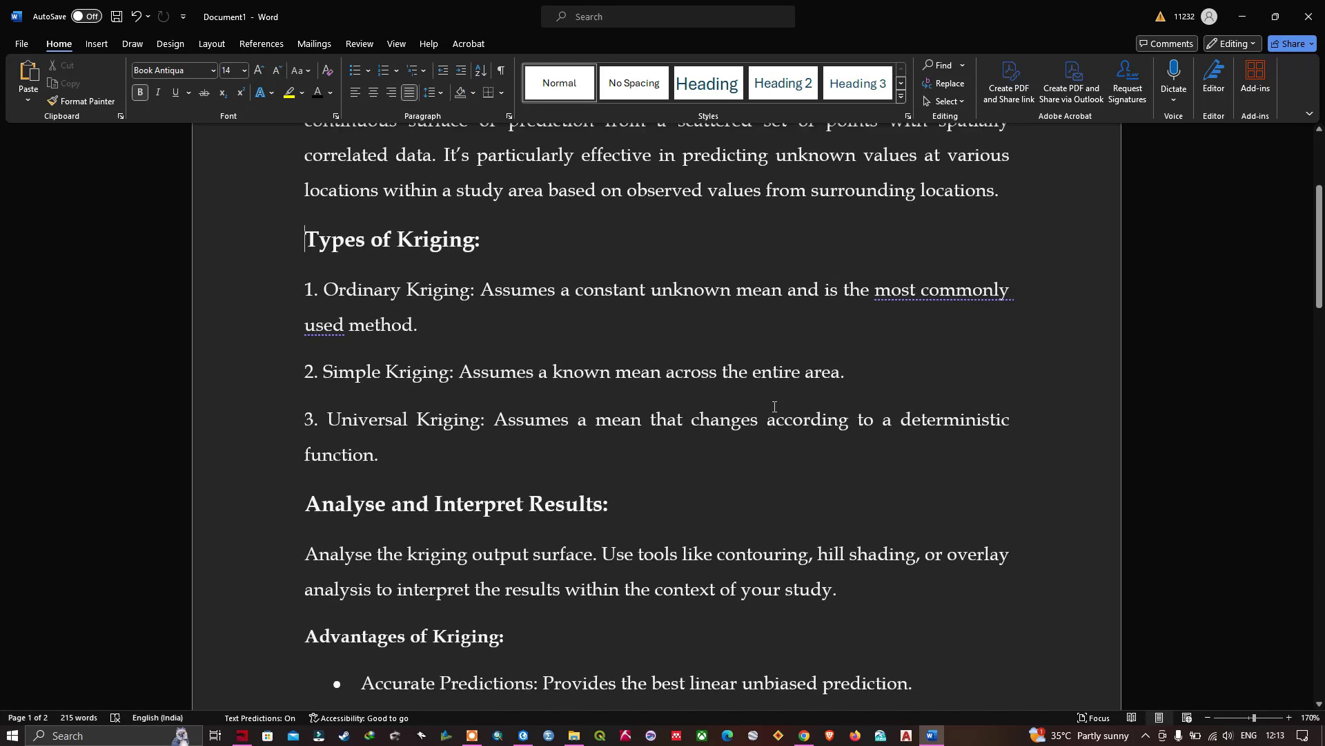
scroll(776, 410, down, 1)
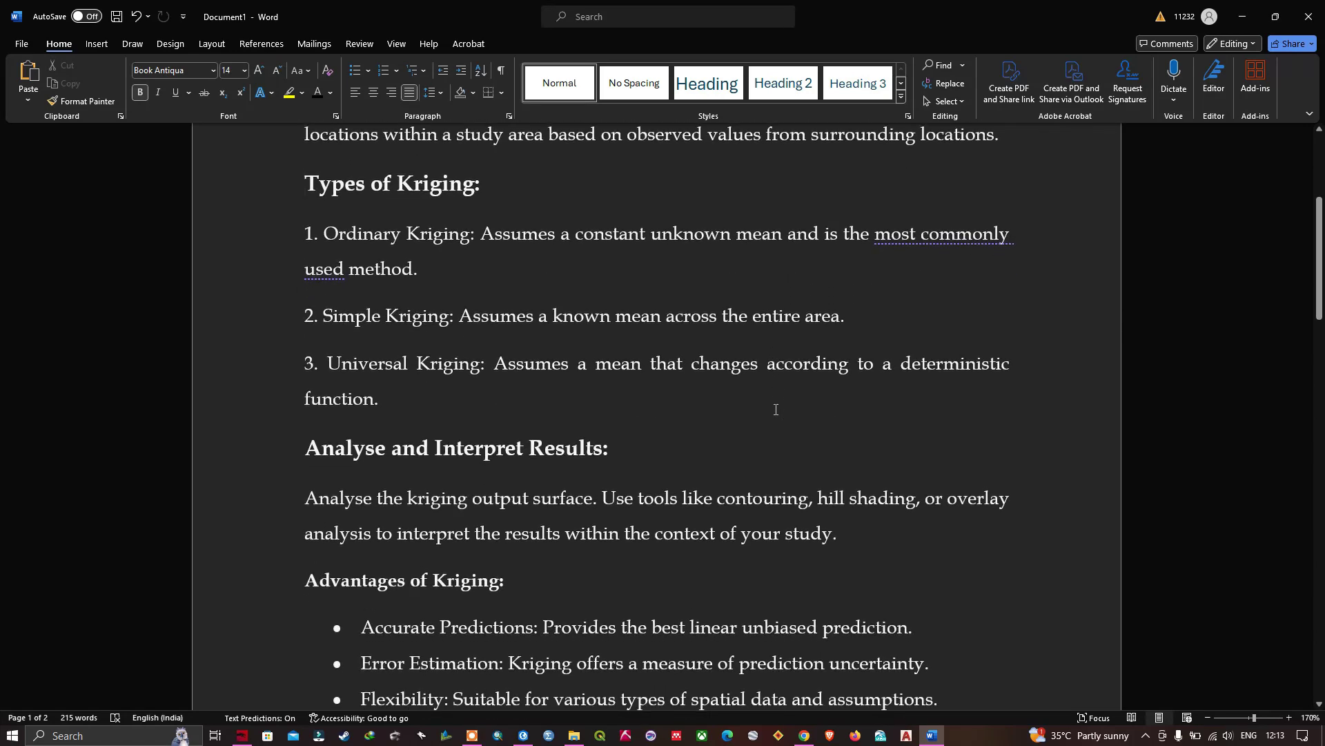
scroll(776, 409, down, 2)
key(ctrl+z)
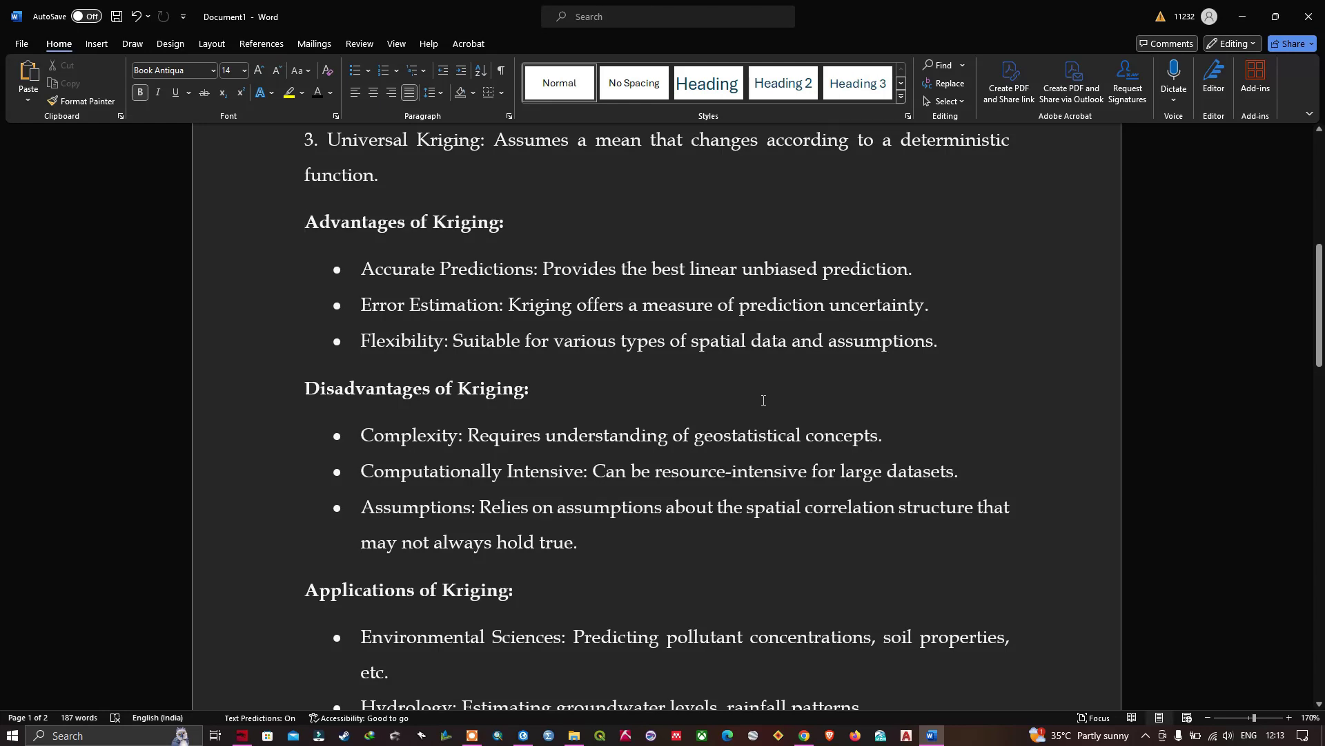
scroll(756, 403, down, 2)
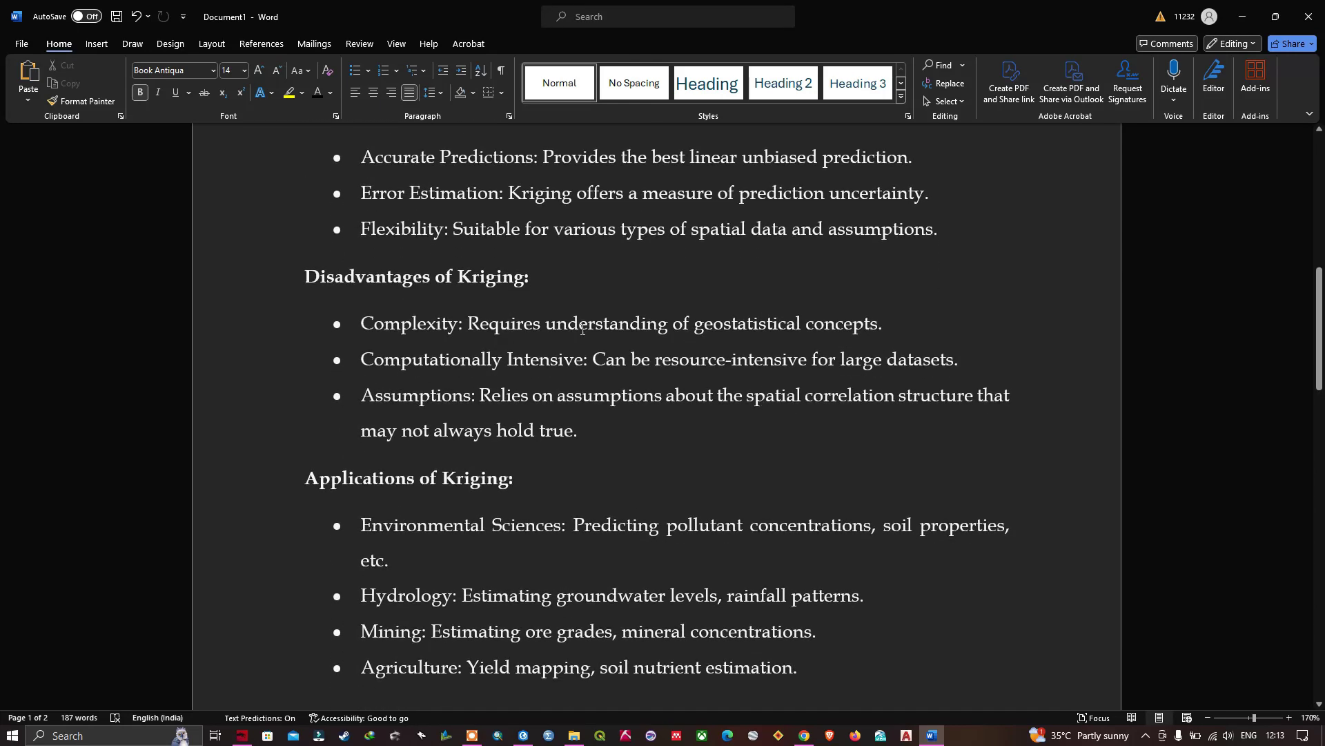
scroll(655, 372, down, 1)
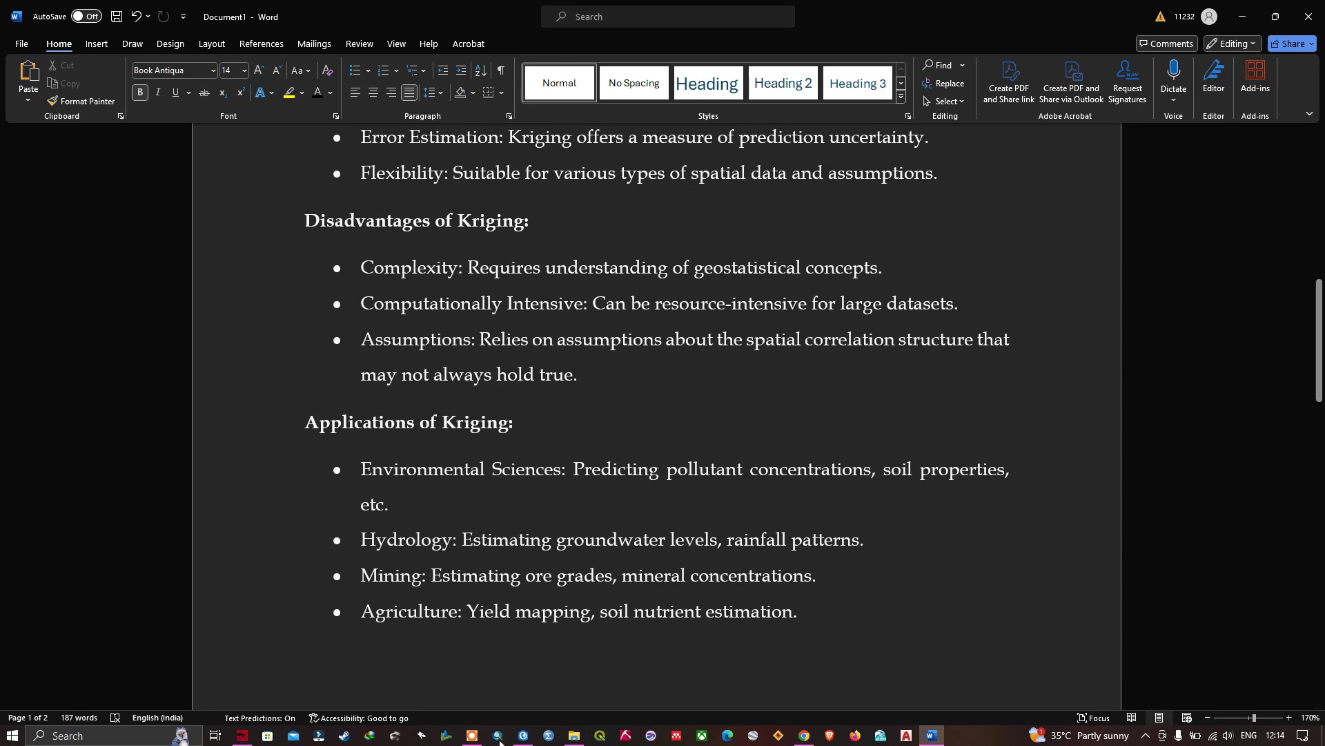
- Switch between the ArcGIS Pro map and the Rainfall workbook in Excel to examine the stations' longitude, latitude and rainfall columns
click(524, 736)
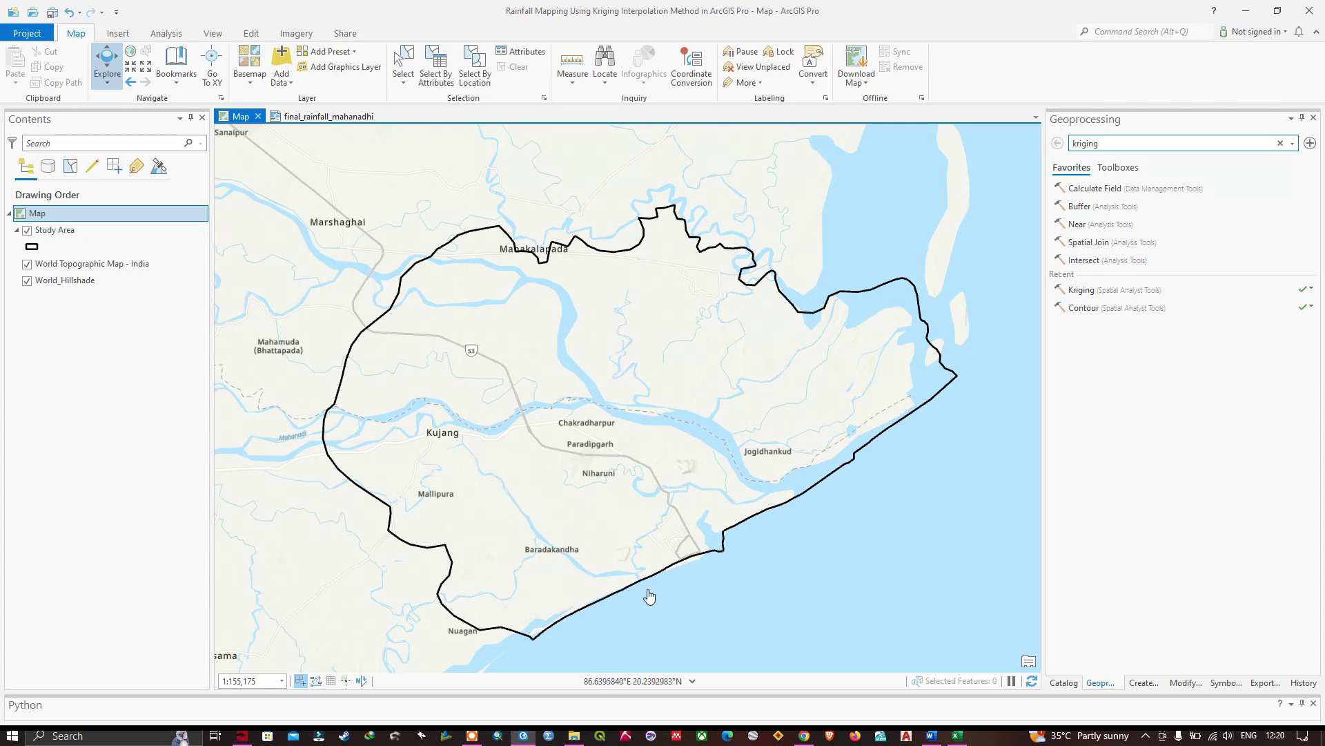
key(alt+Tab)
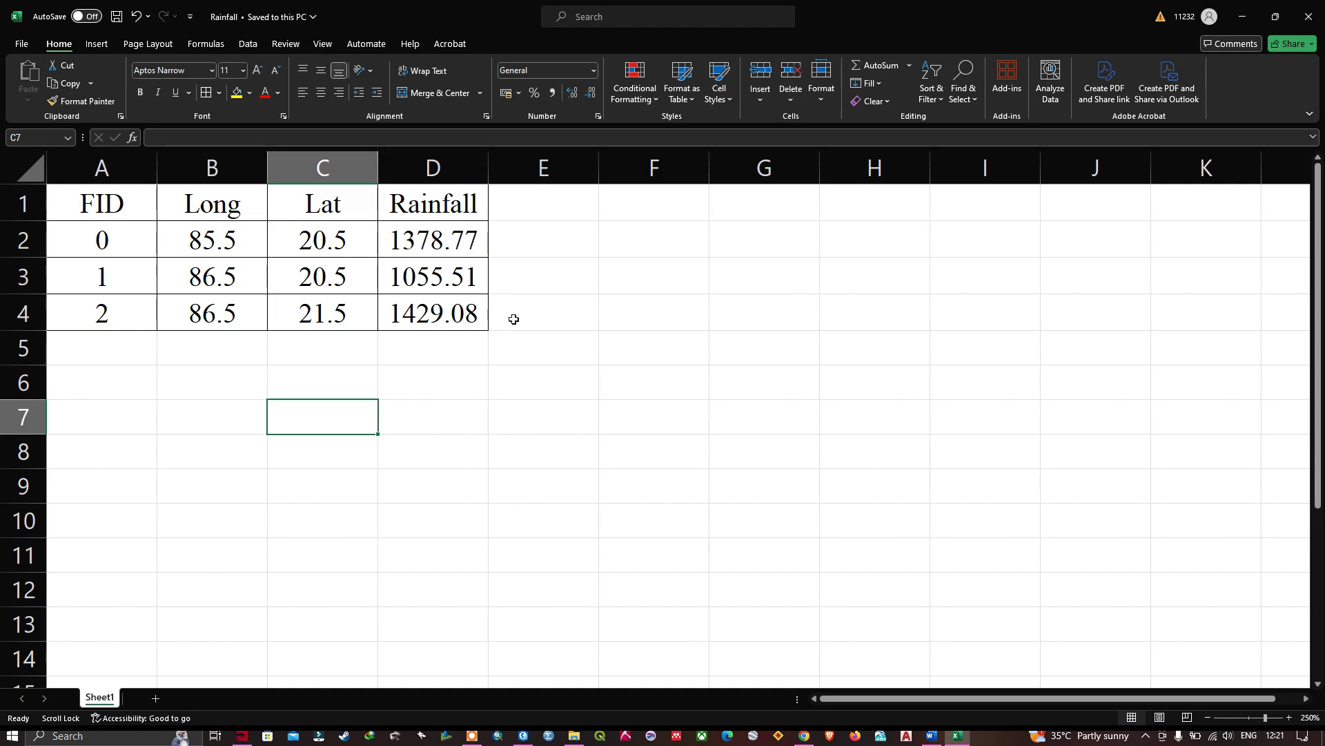
click(531, 736)
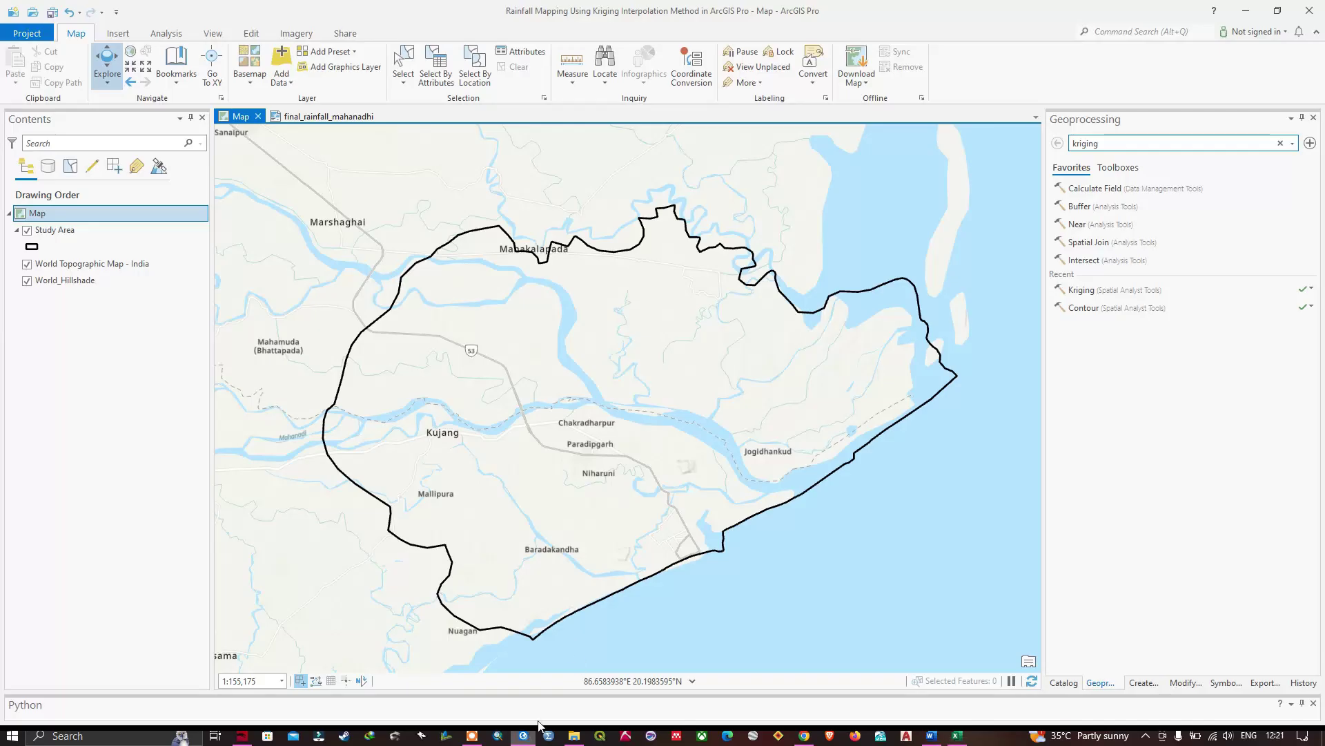
click(957, 735)
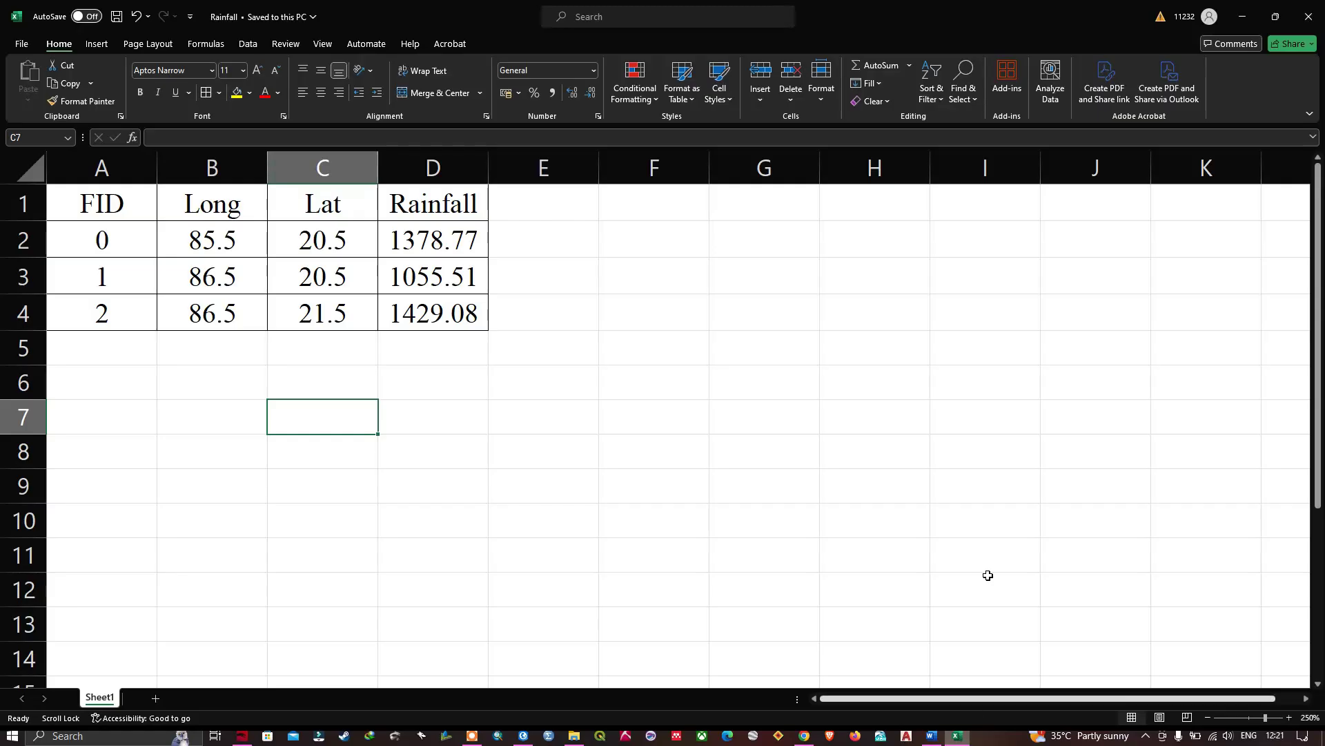
- Save a copy of the Rainfall workbook as "Rainfall CSV" in CSV (Comma delimited) format in the ArcGIS_Pro > Excel_data folder on drive E
click(21, 46)
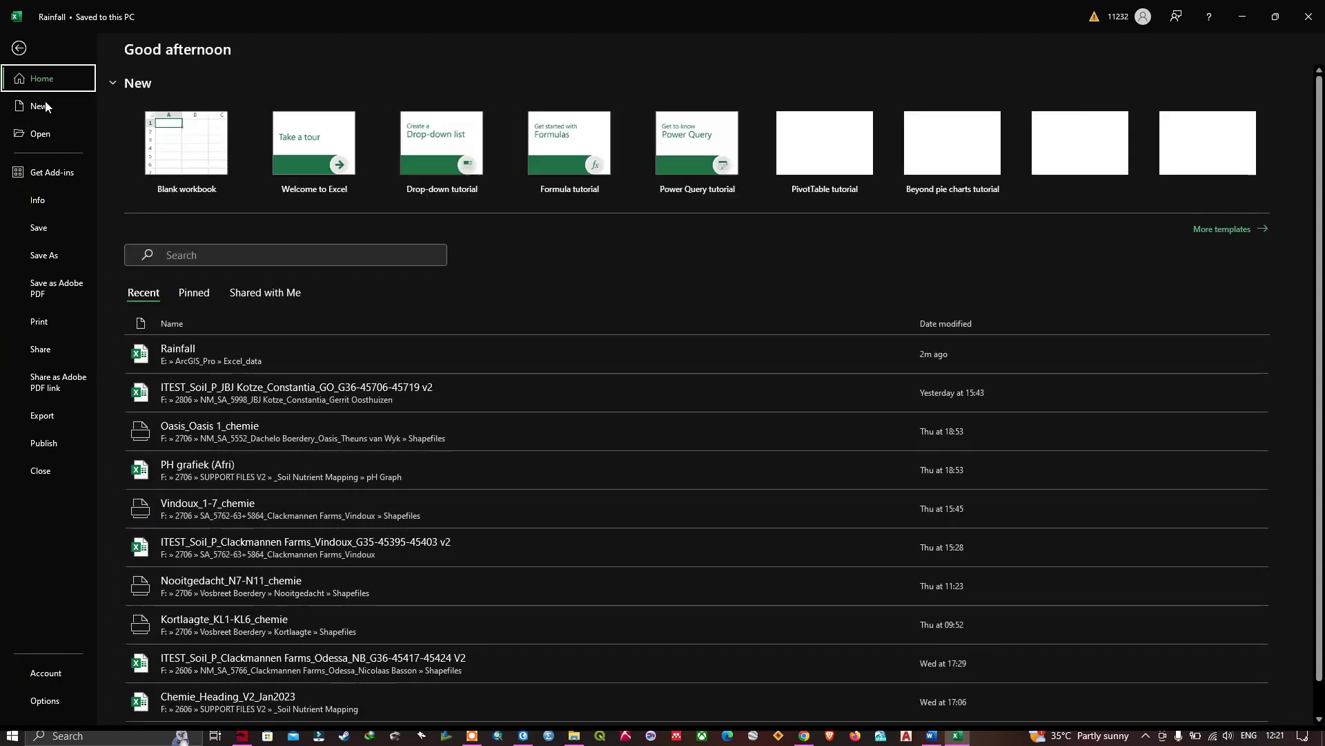
click(46, 257)
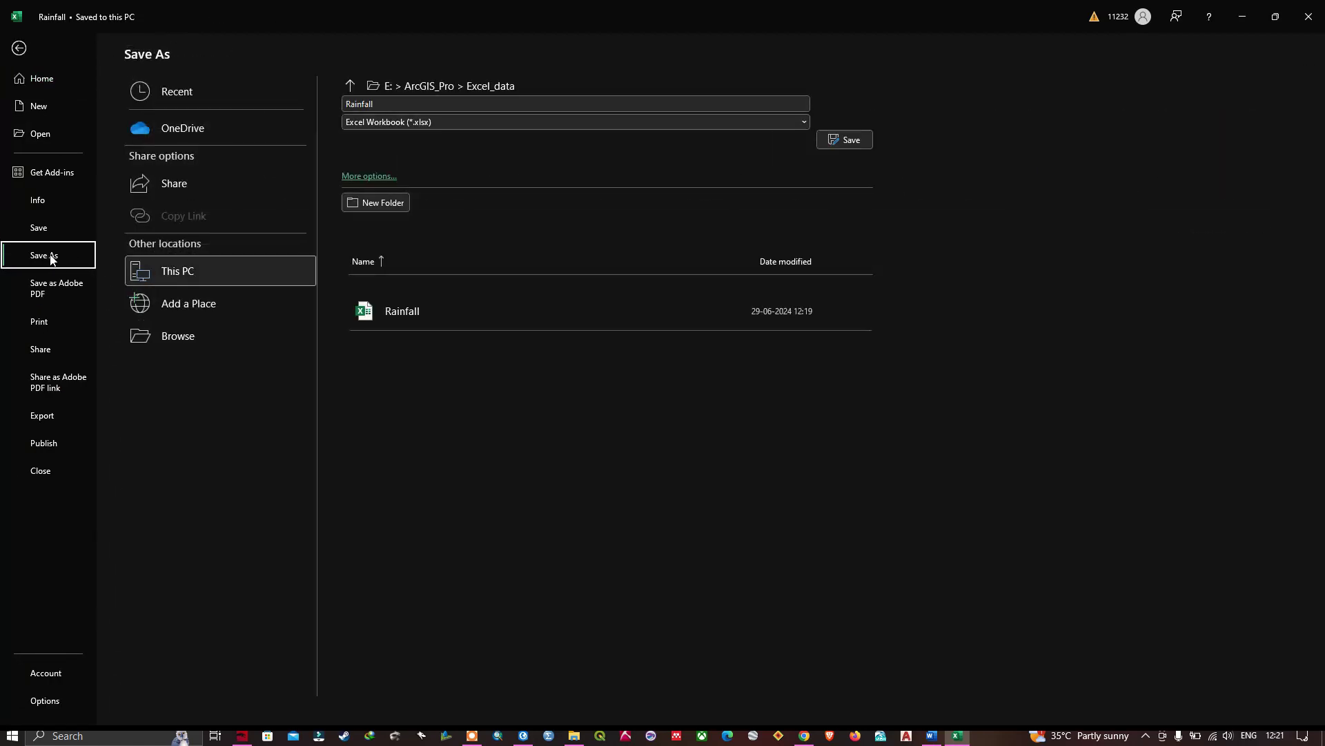
click(300, 349)
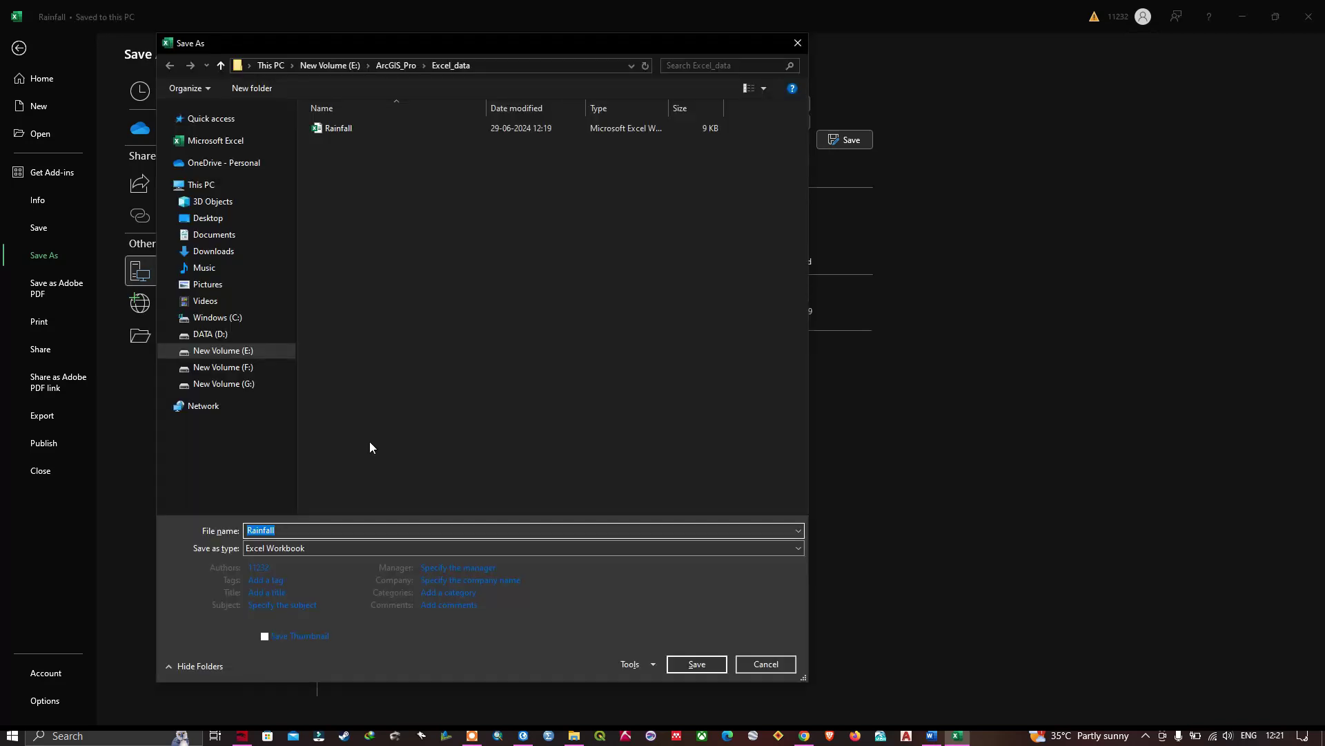
click(293, 530)
text(CSV)
click(280, 548)
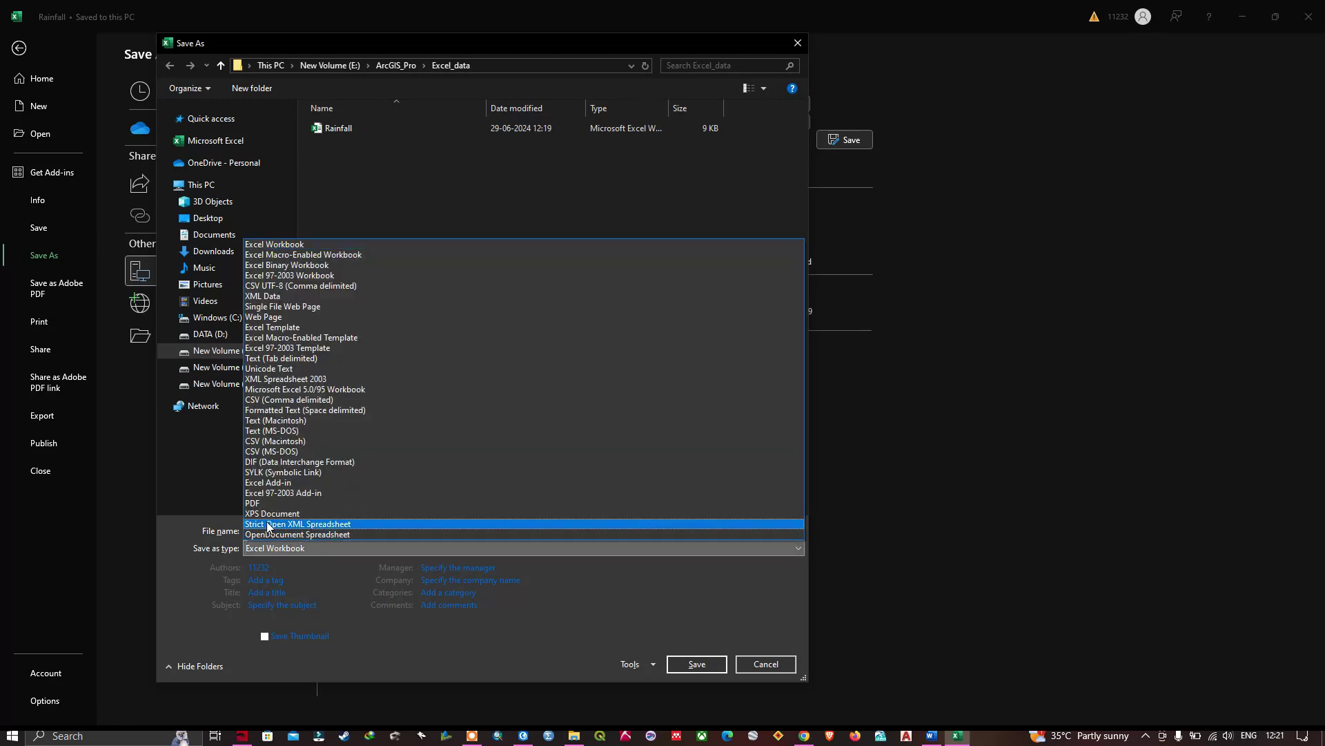
click(278, 402)
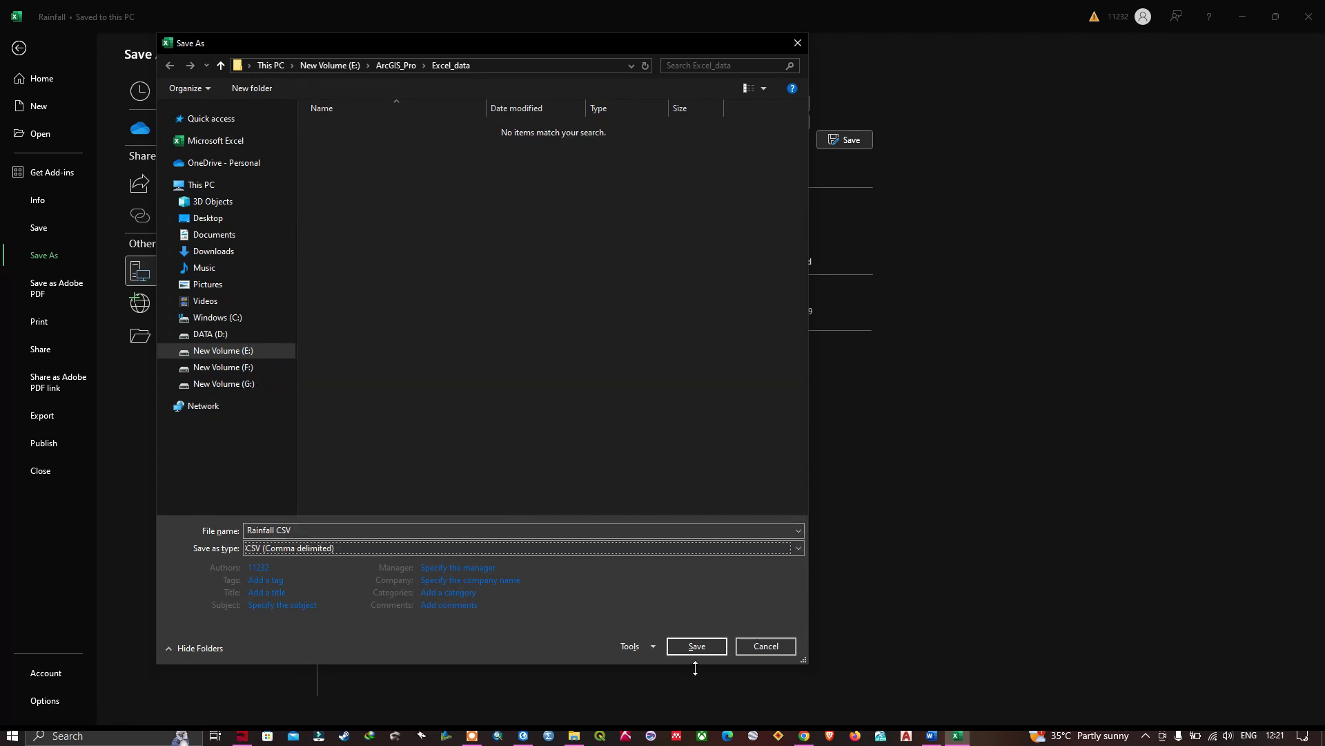
click(697, 646)
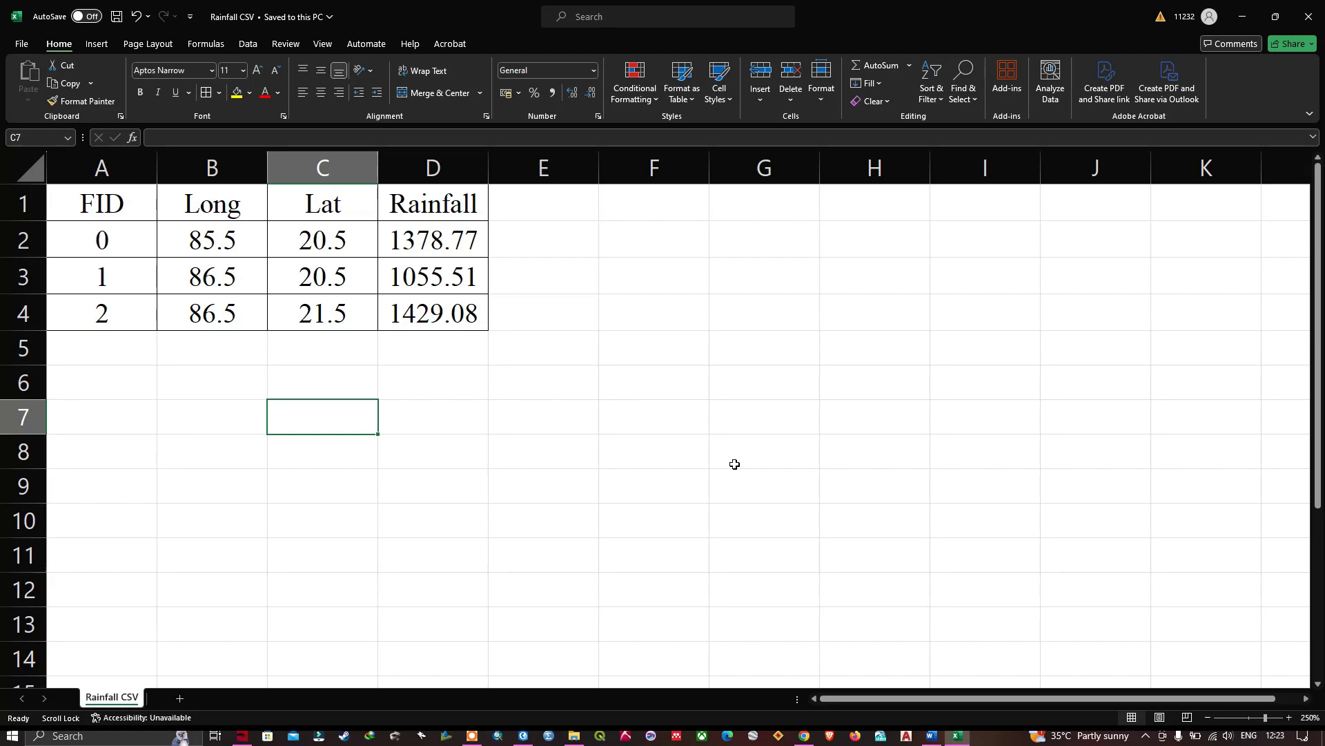
- Switch to ArcGIS Pro and start adding XY point data with Rainfall CSV.csv from the Excel_data folder as the input table
click(523, 736)
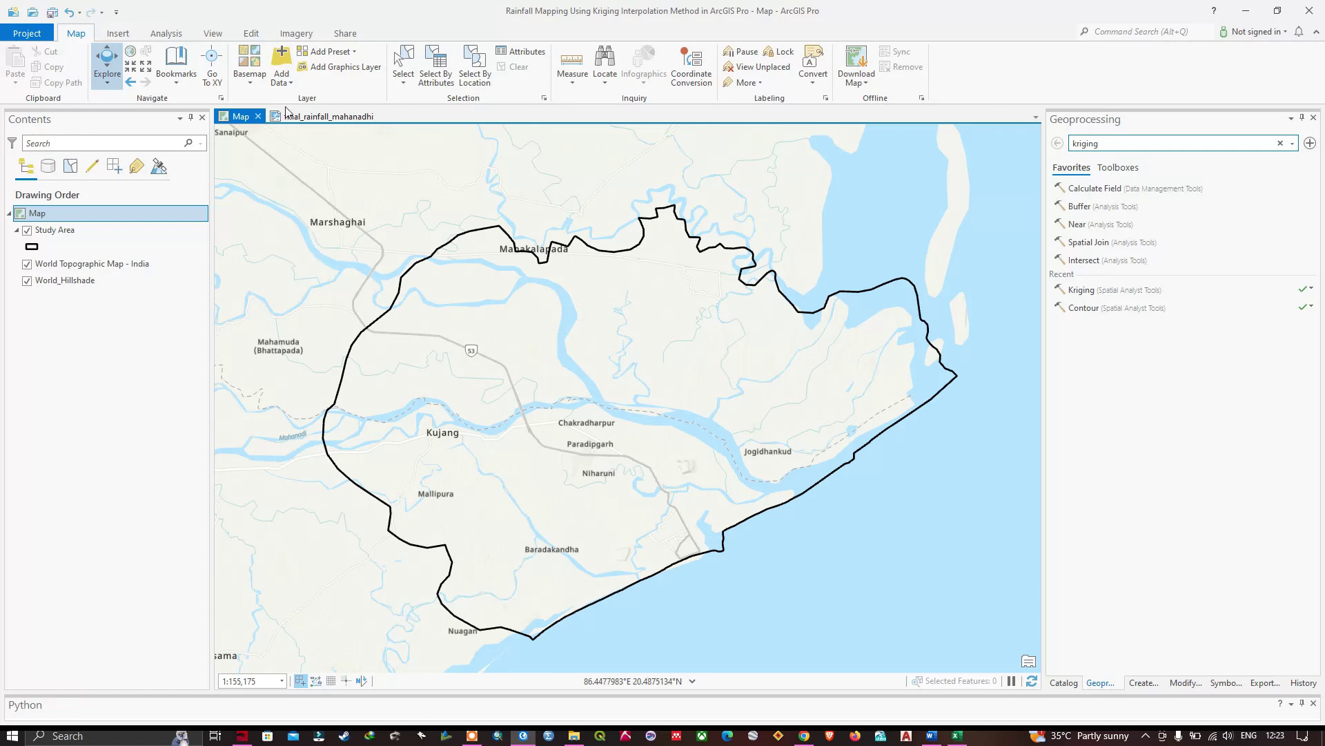
click(287, 84)
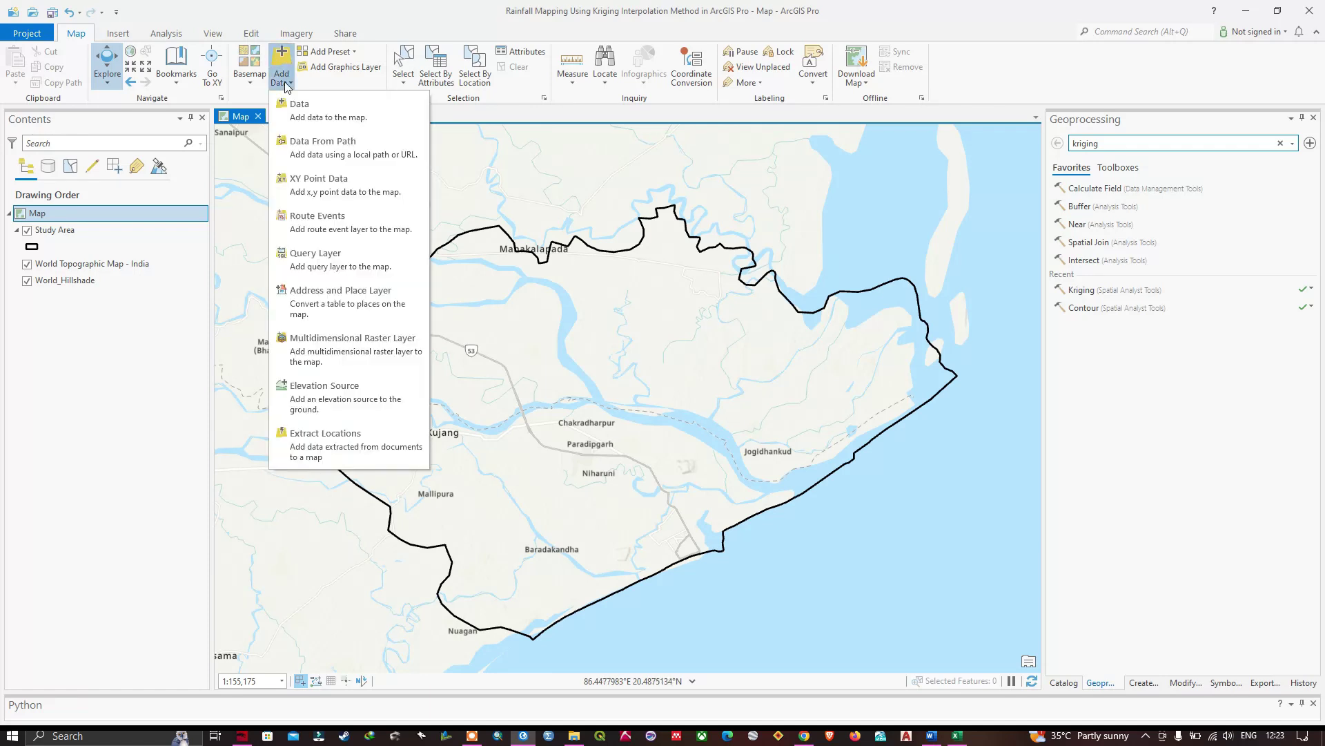
click(330, 196)
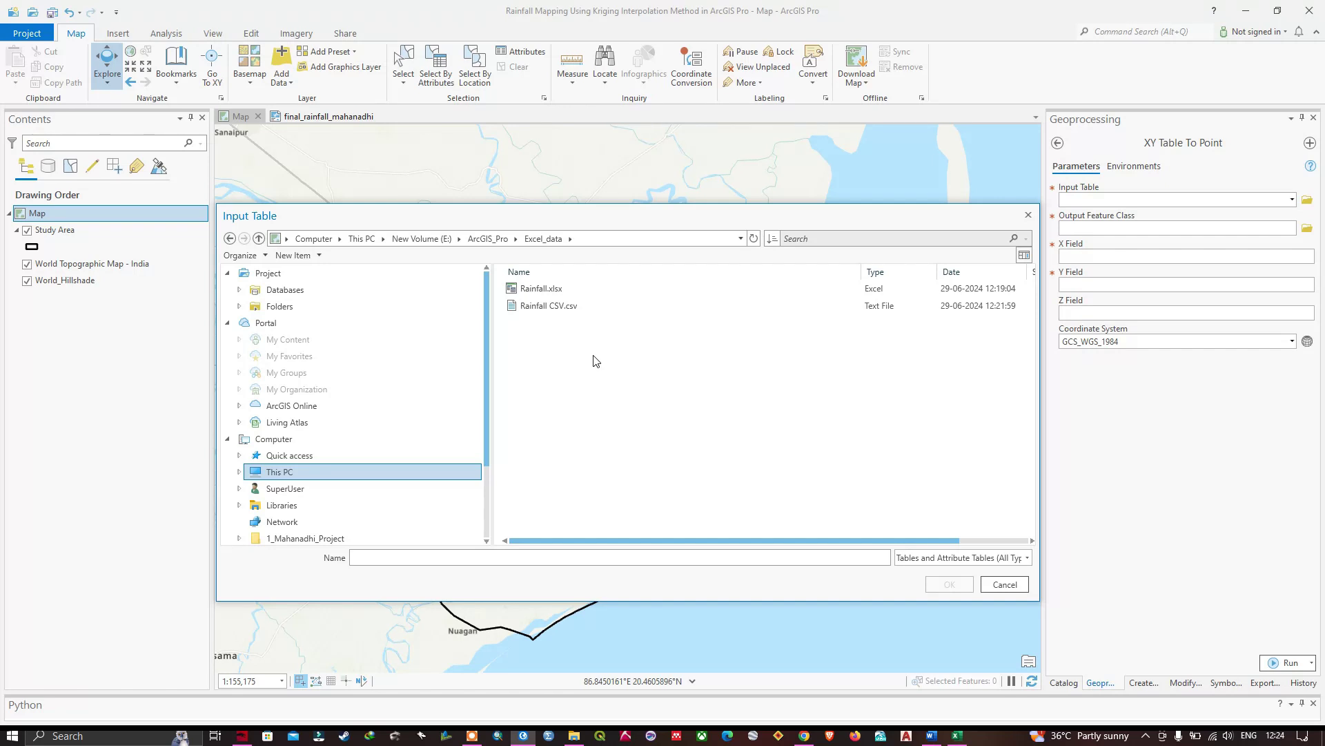
click(547, 310)
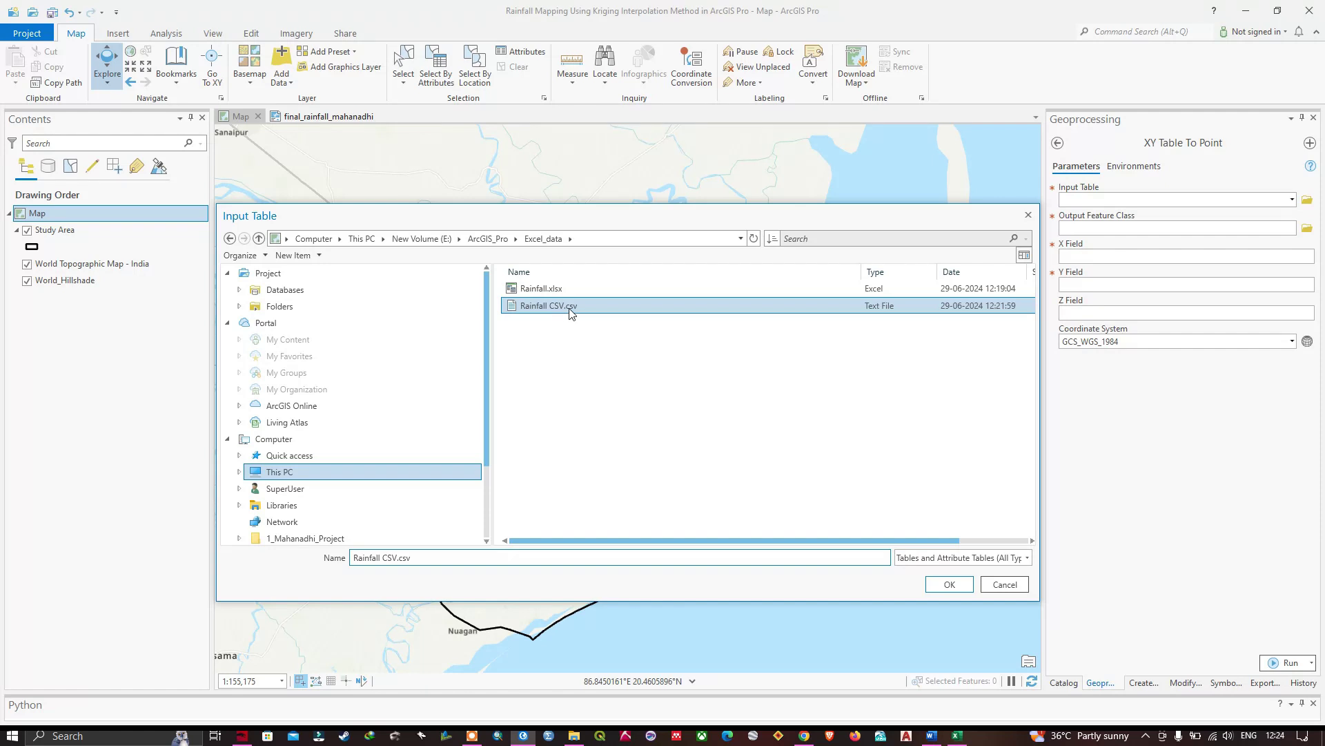
click(950, 583)
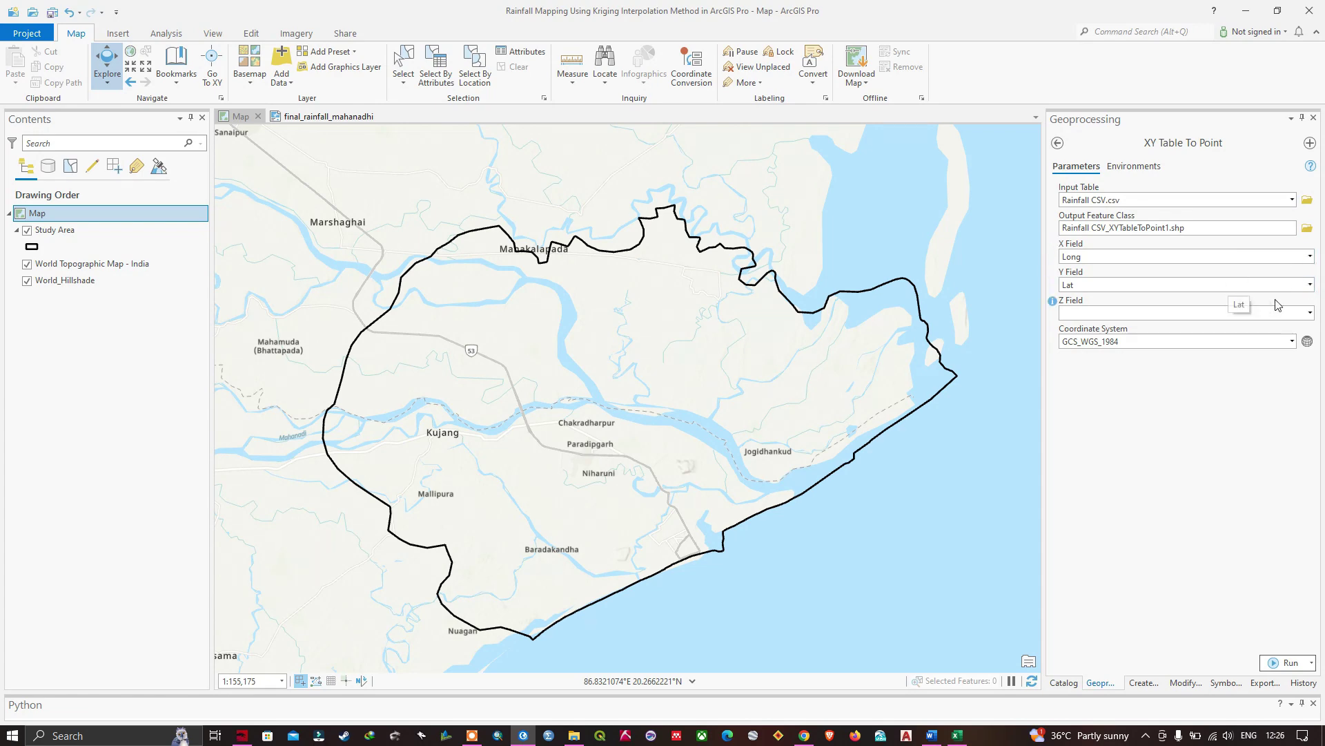
- Run XY Table To Point with Long as X, Lat as Y and the Study Area layer's GCS_WGS_1984 coordinate system
click(1310, 285)
click(1086, 329)
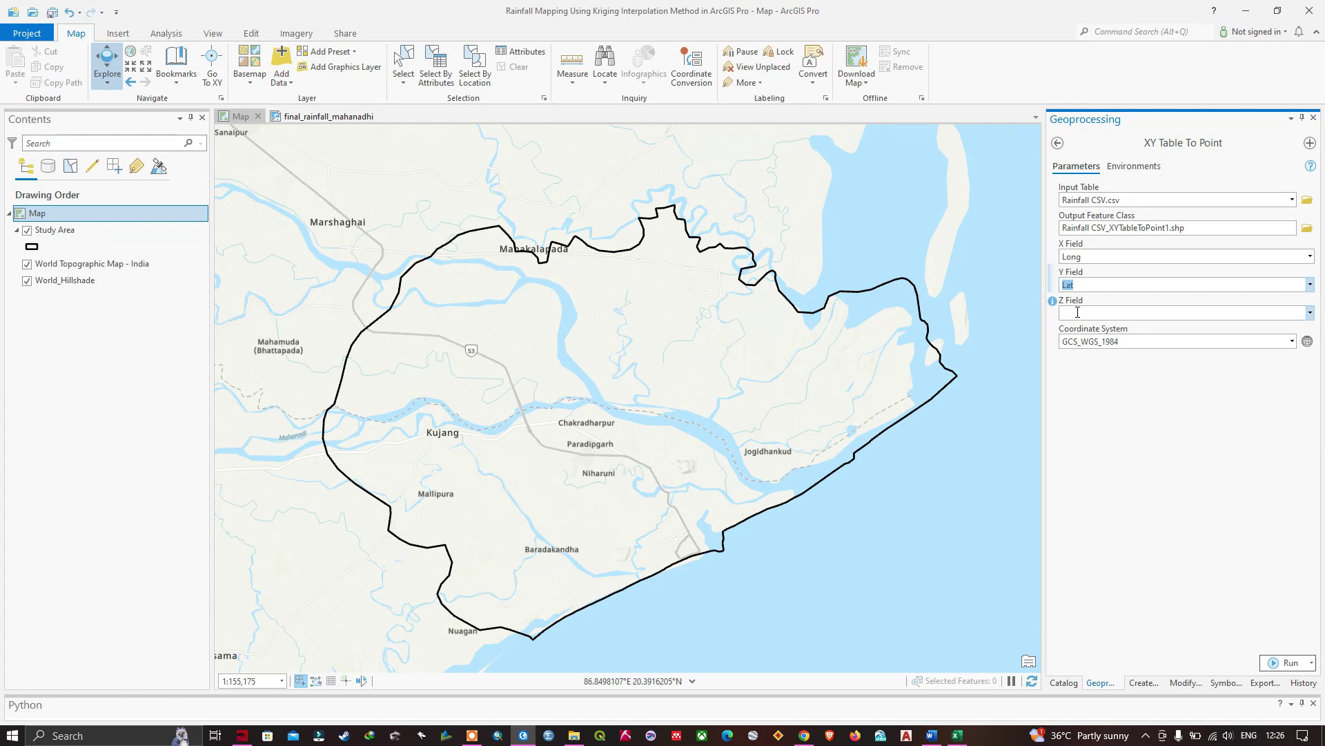
click(1293, 344)
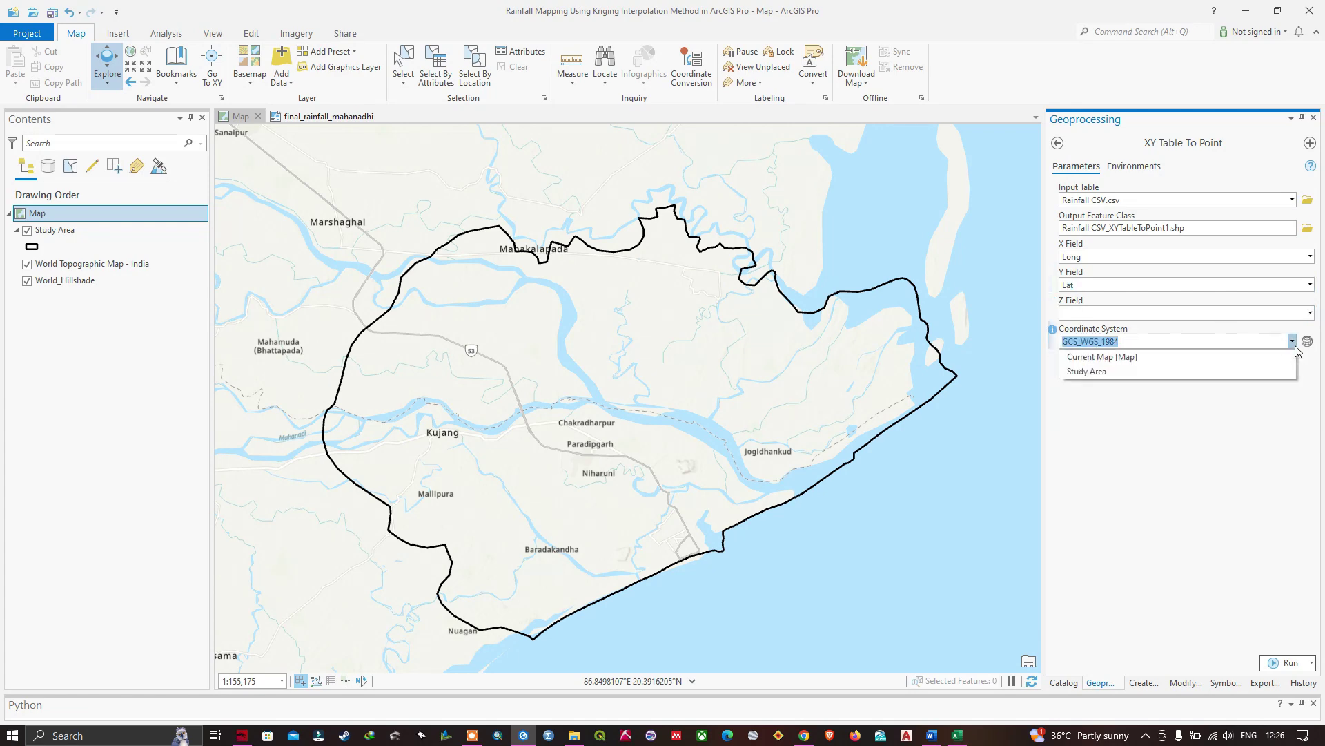
click(1101, 371)
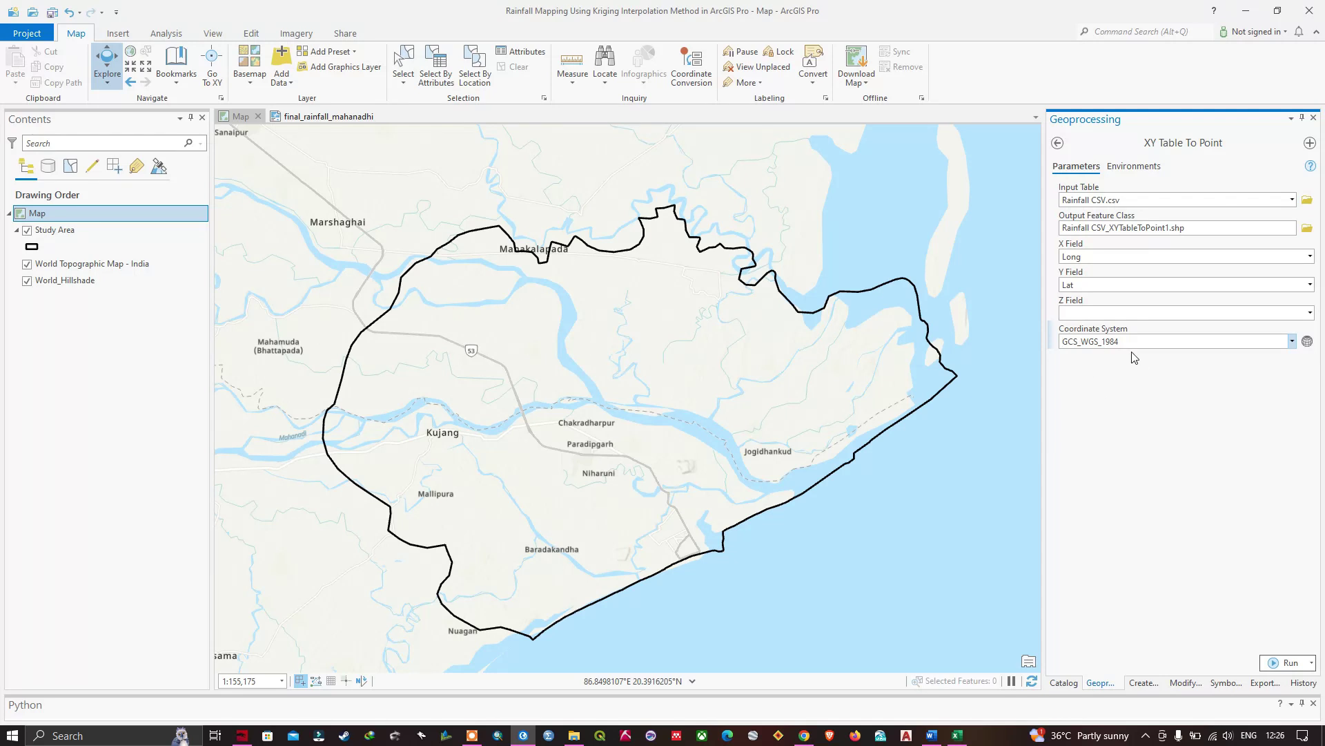
click(1288, 664)
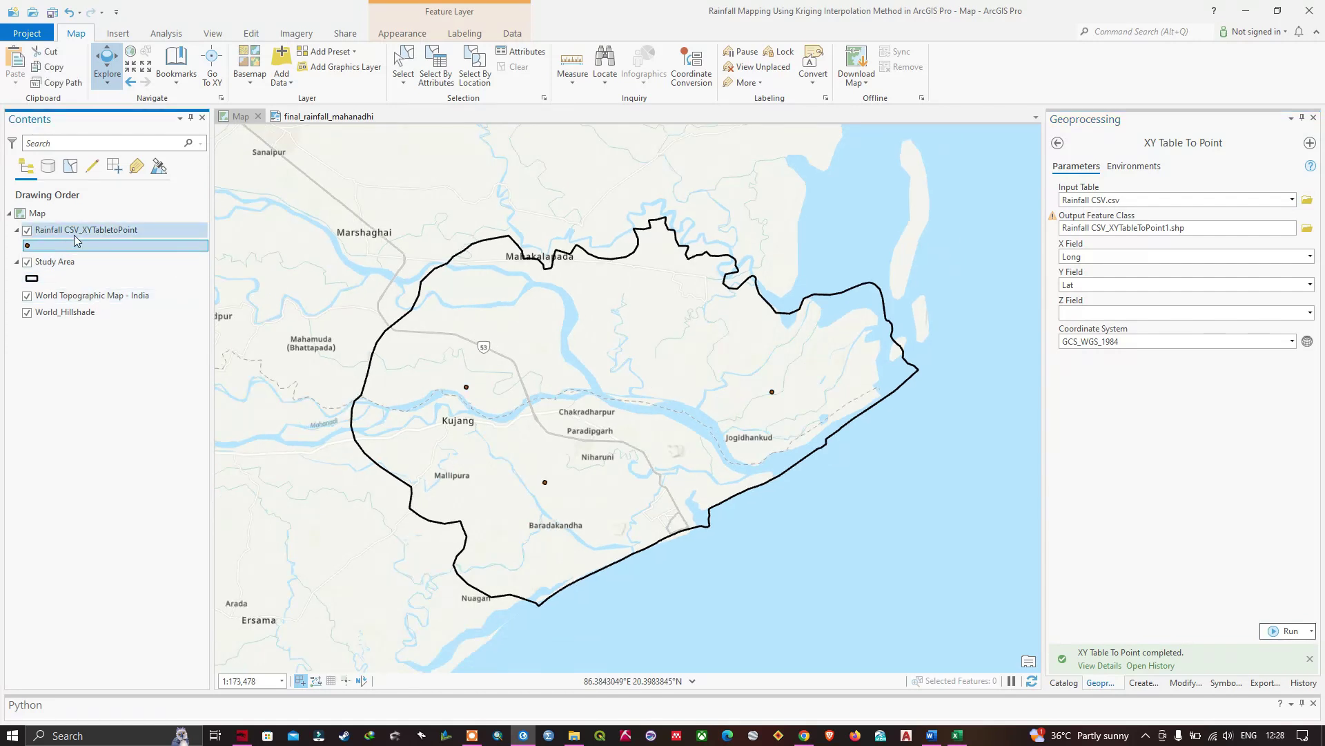
- Change the symbol color of the Rainfall CSV_XYTabletoPoint layer to red
right_click(28, 246)
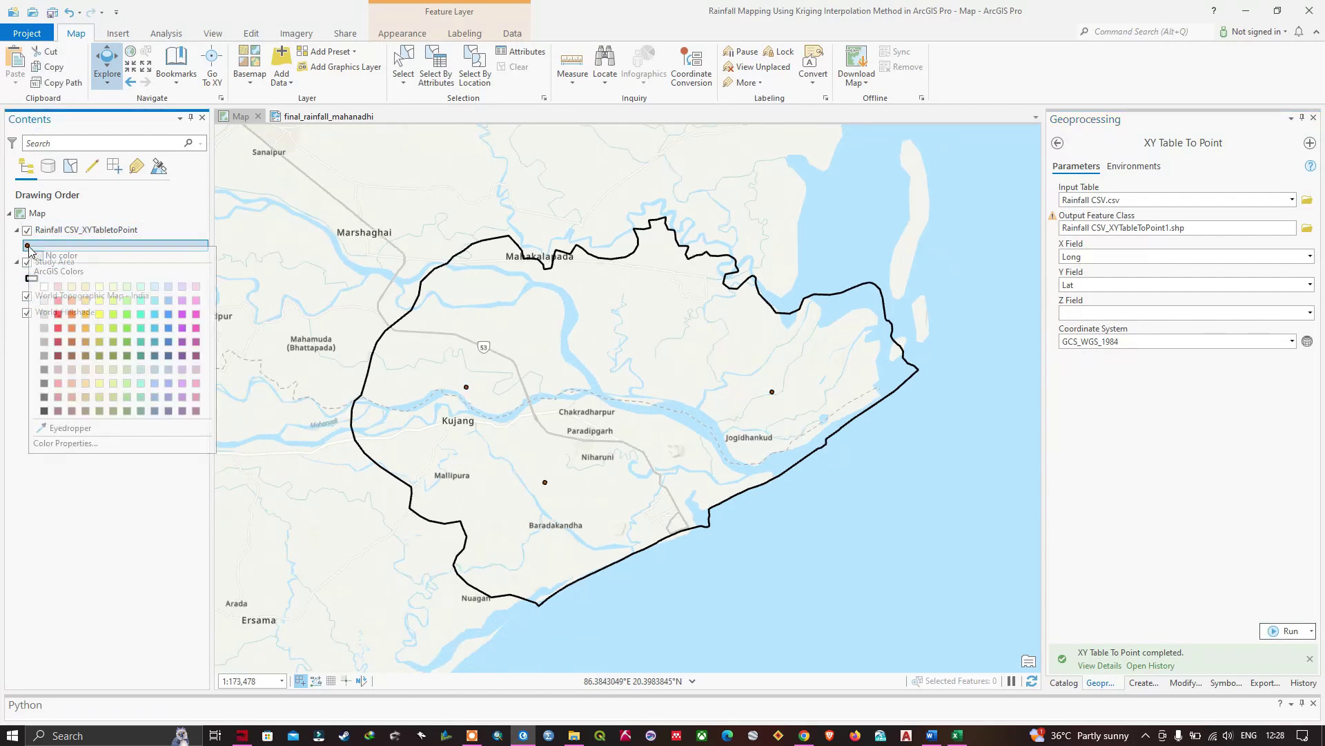
click(57, 316)
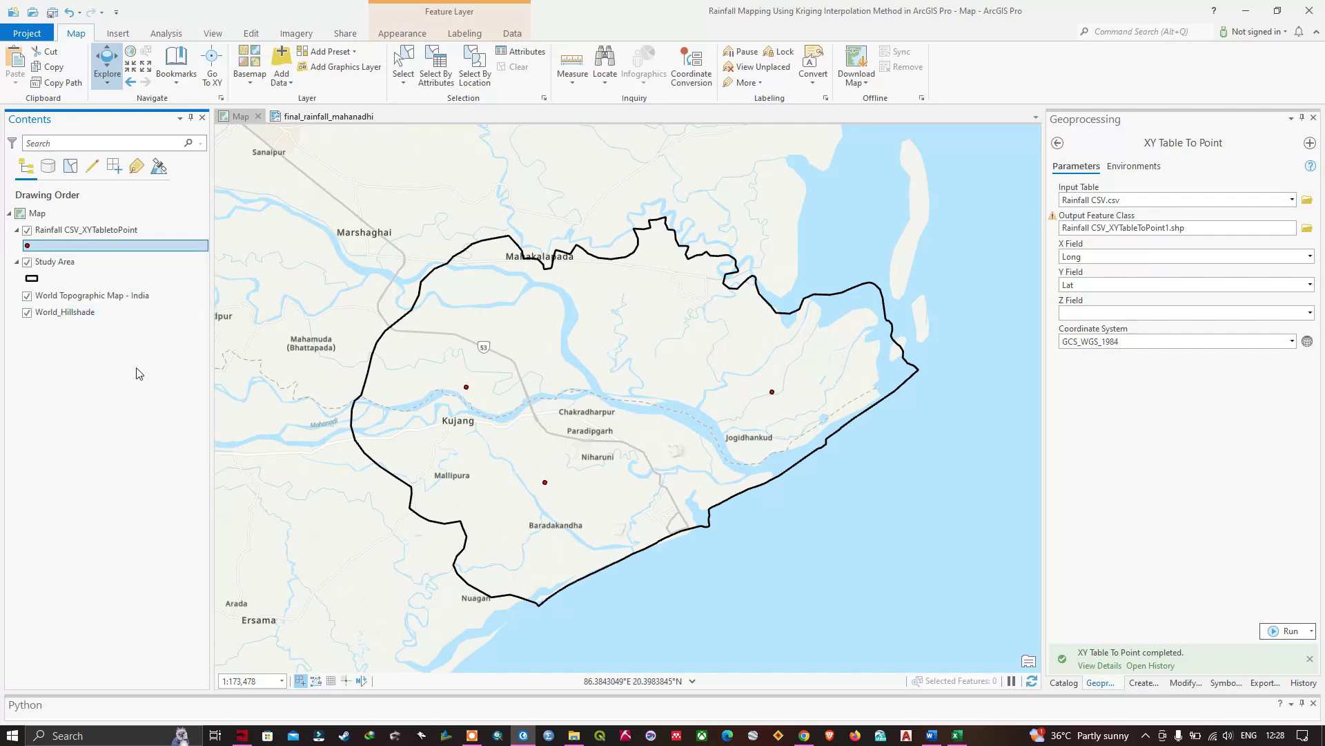
click(464, 419)
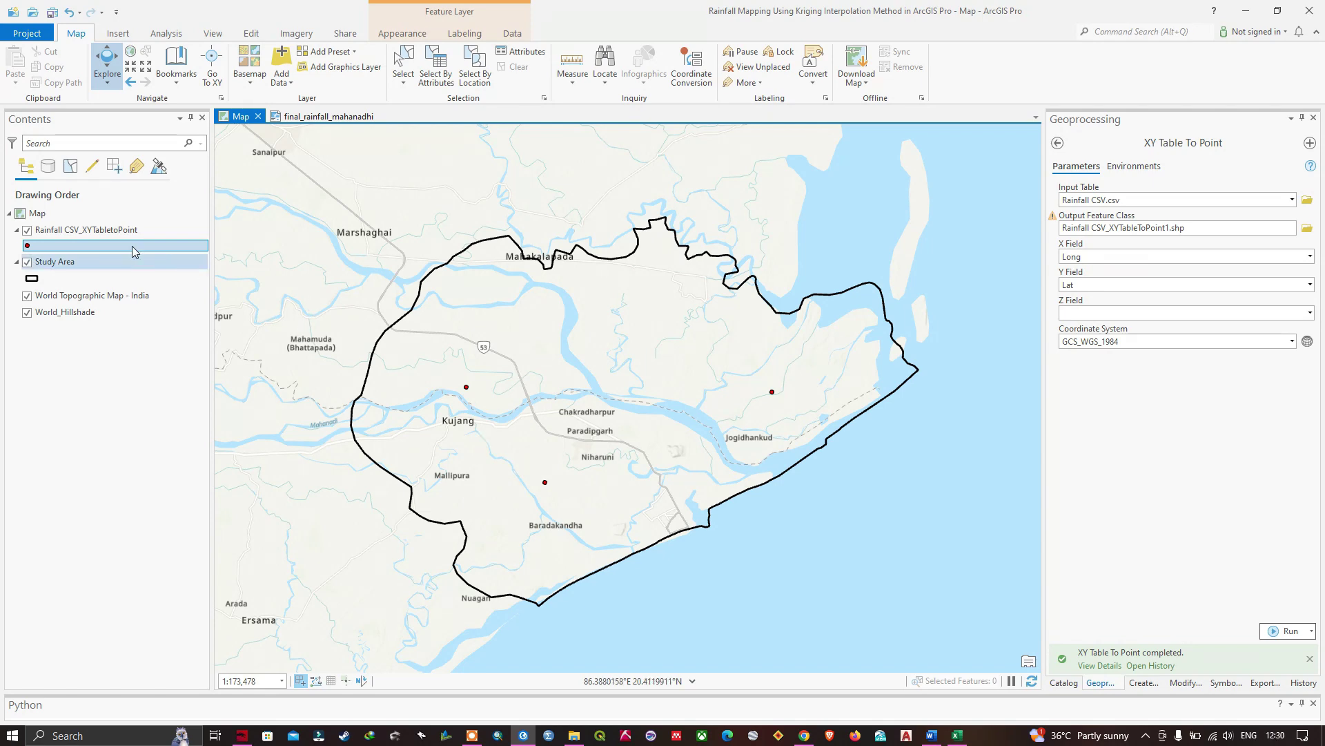
- Open the rainfall point layer's attribute table, examine its Long, Lat and Rainfall fields, and close the table
right_click(94, 232)
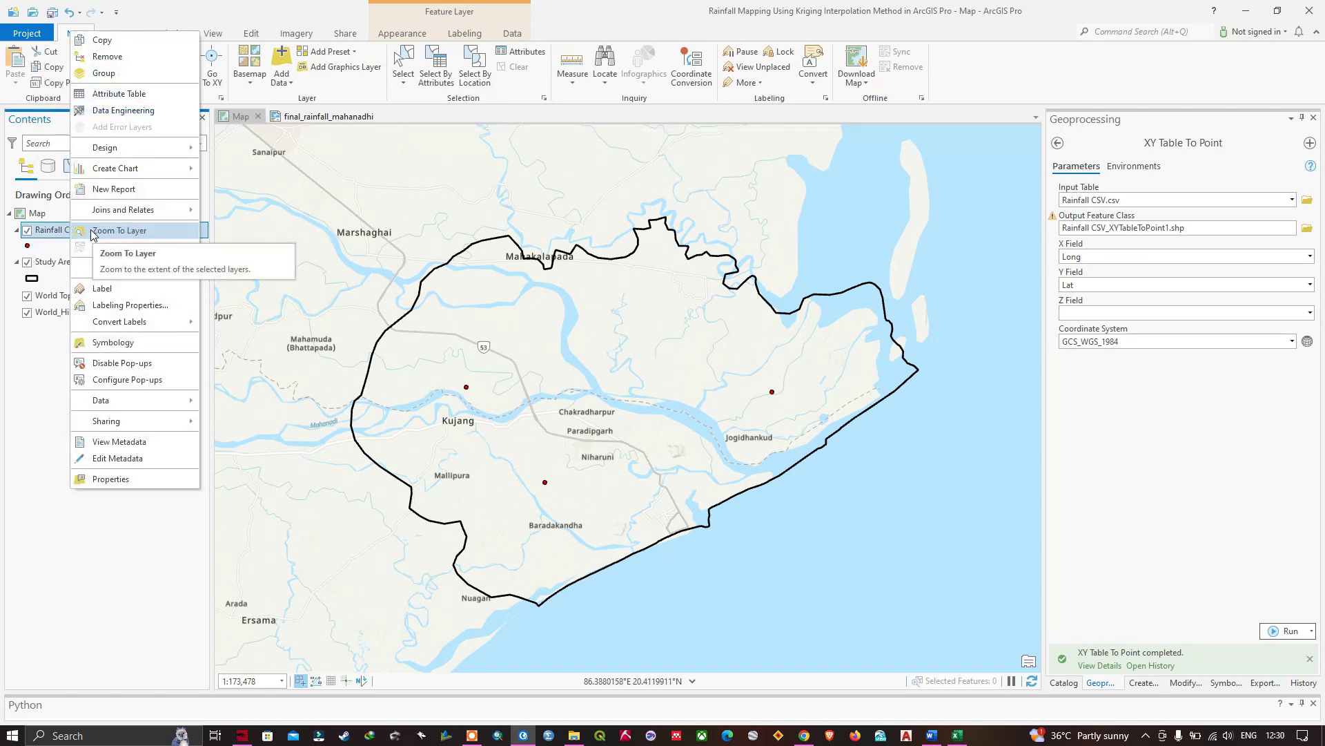
click(109, 96)
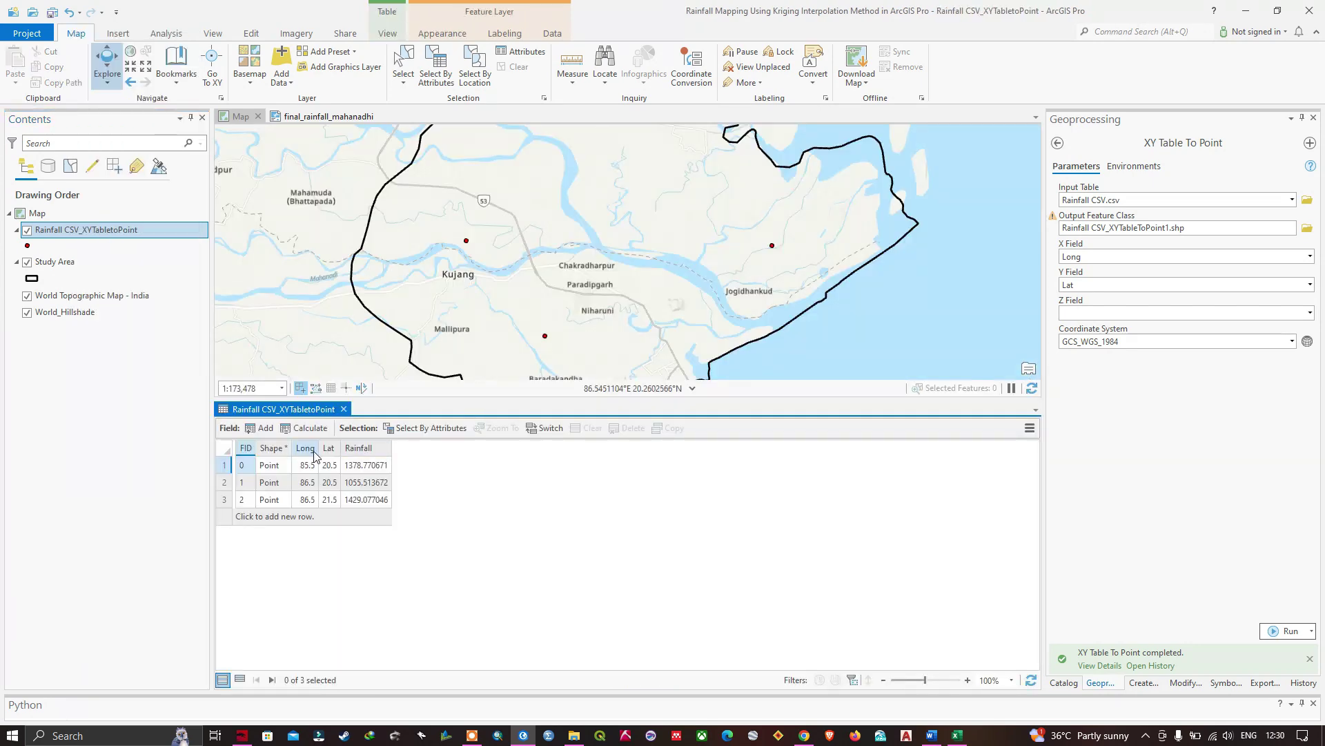
mouse_move(307, 454)
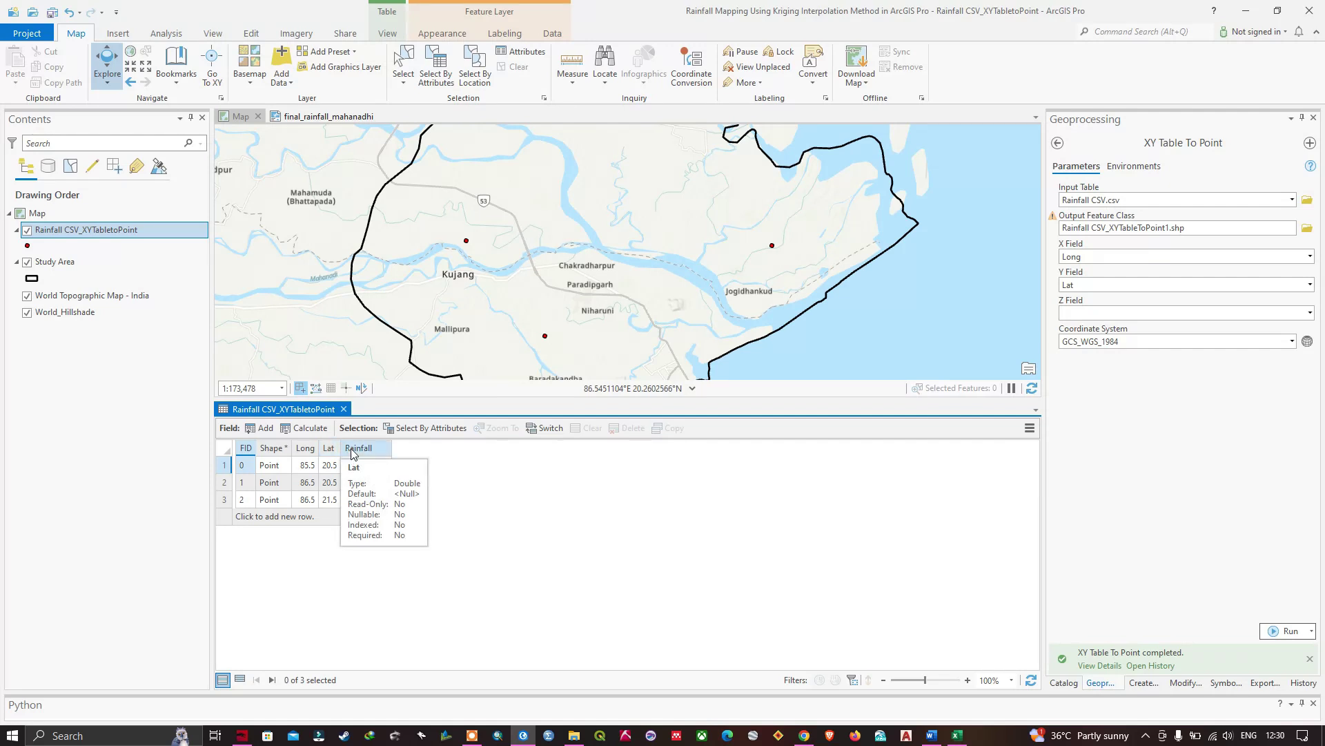
mouse_move(359, 455)
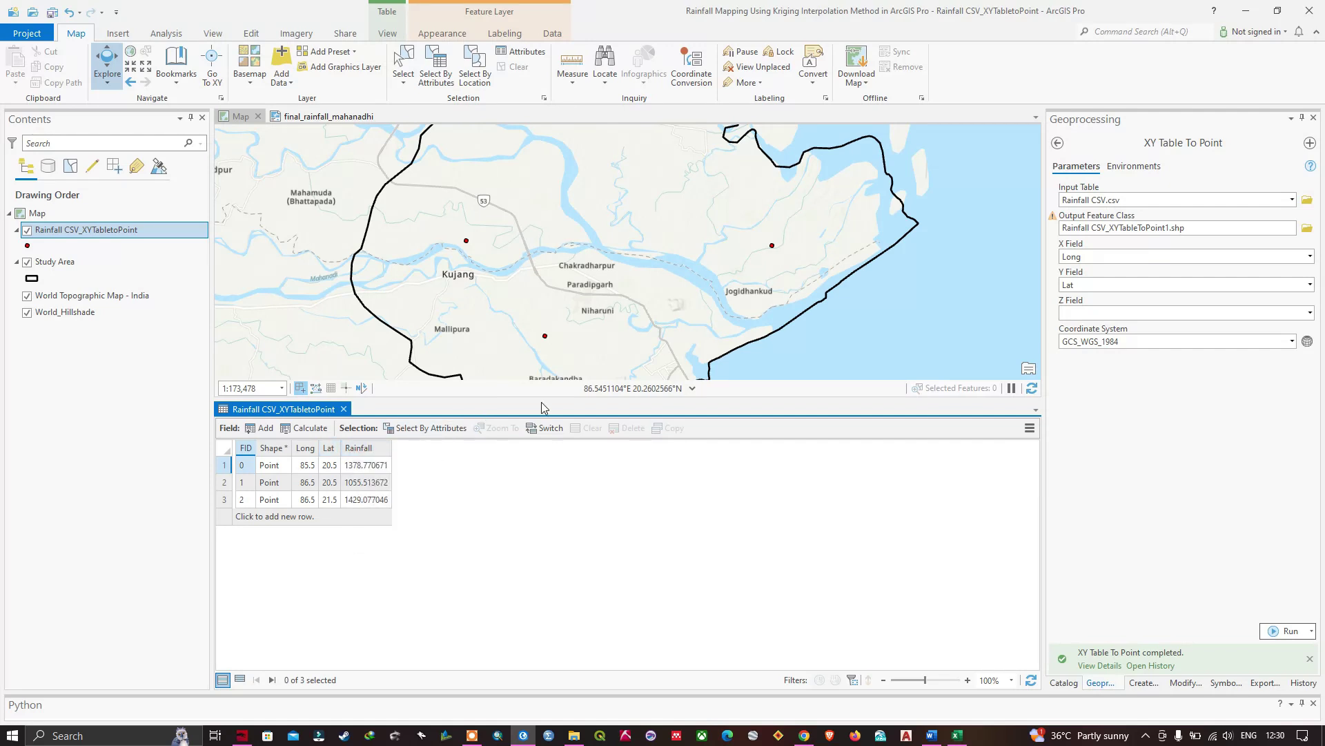
drag(563, 405, 571, 529)
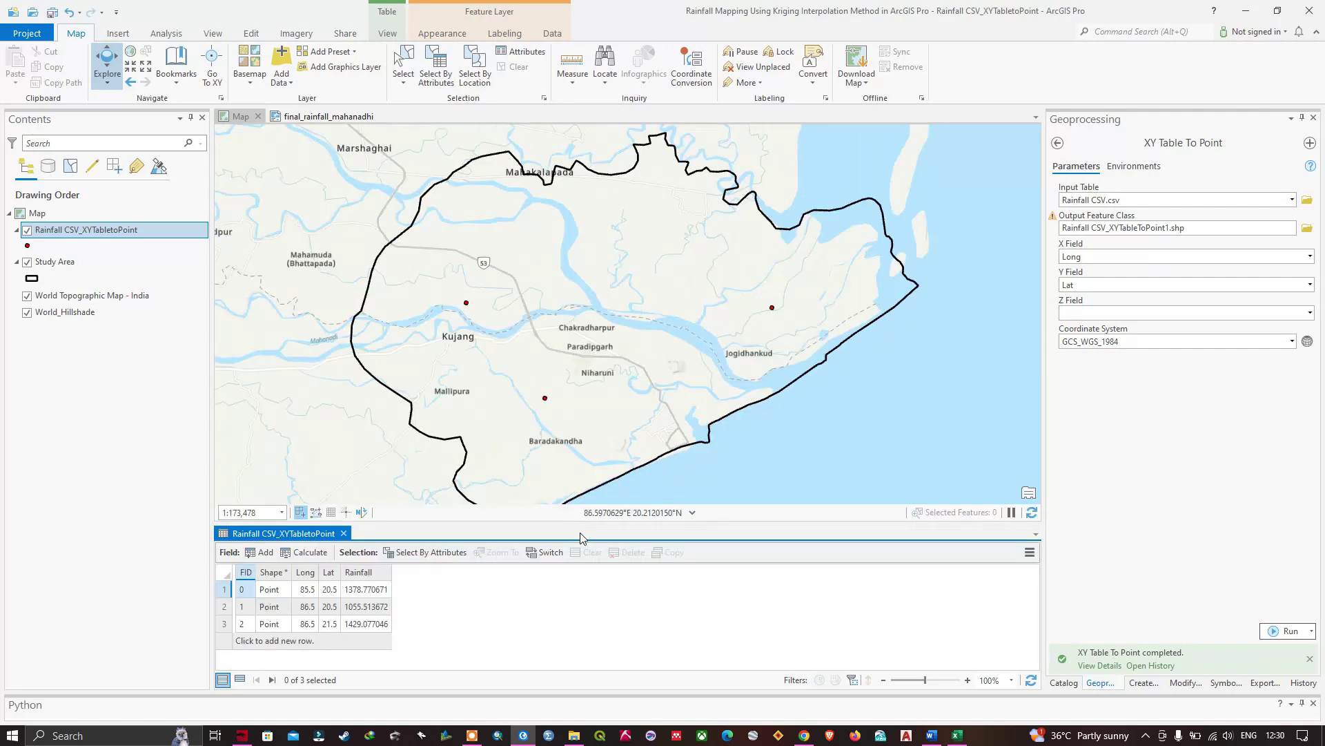
click(343, 533)
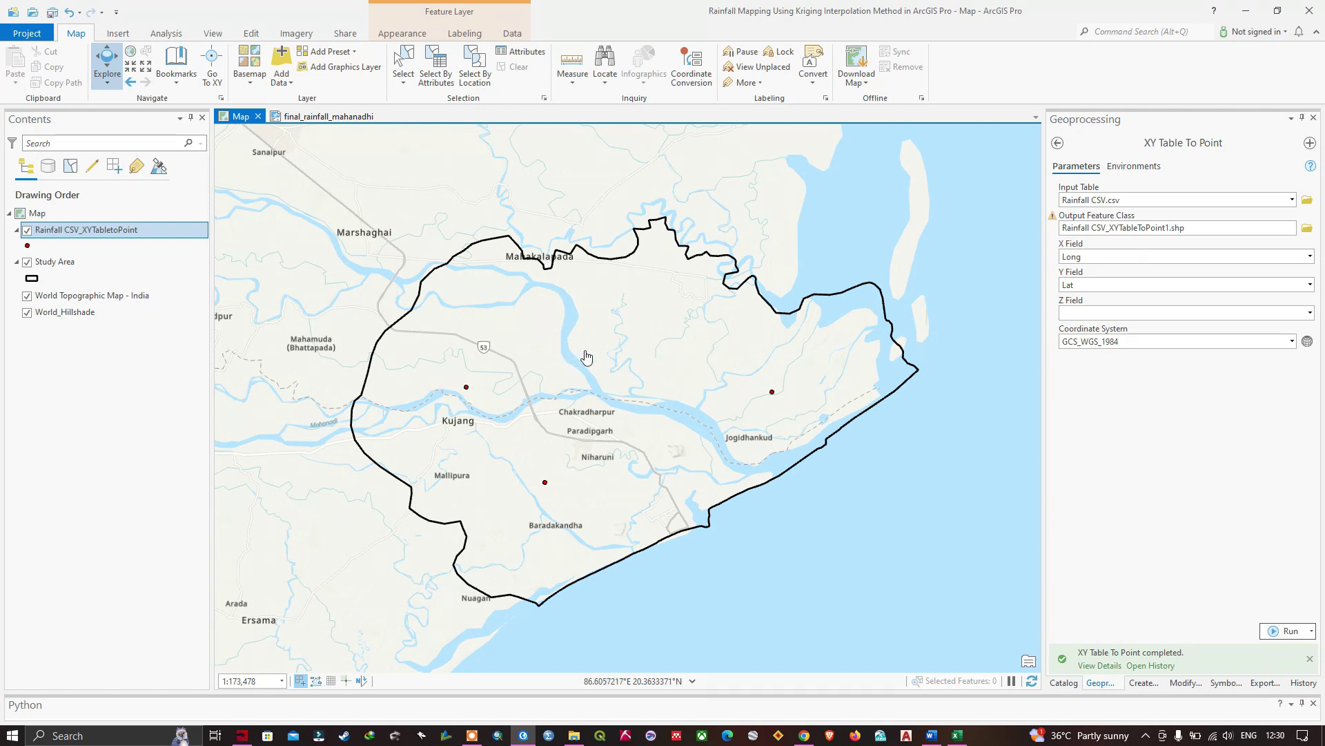
- Search the geoprocessing tools for kriging and open the Spatial Analyst version of the Kriging tool
click(166, 33)
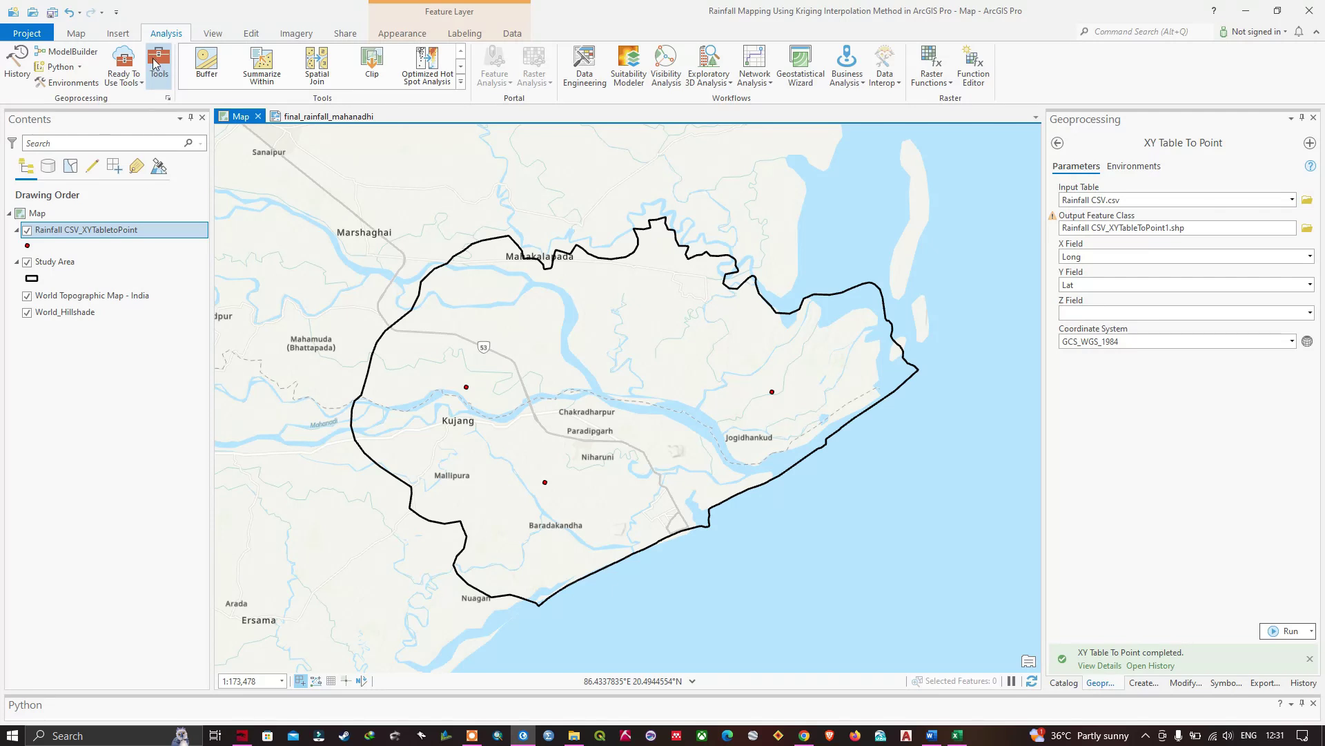
click(157, 64)
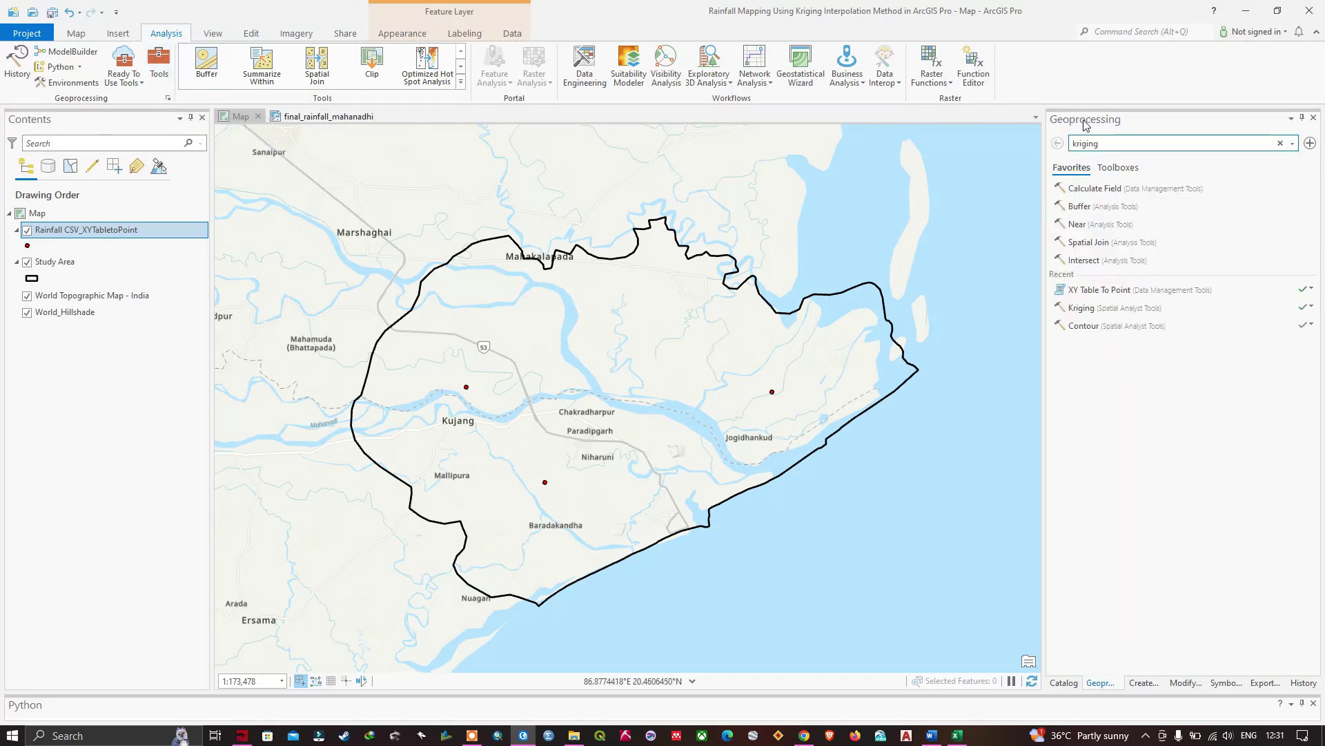
click(1103, 146)
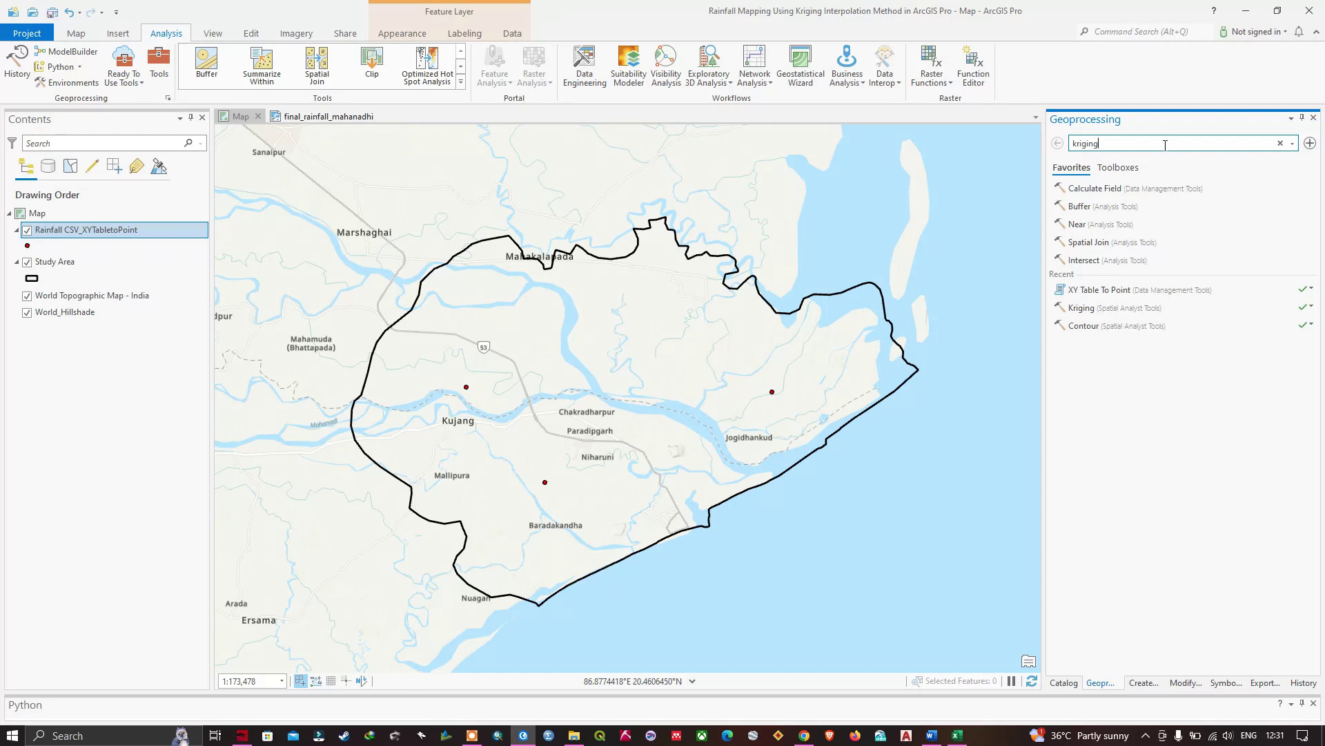
key(Return)
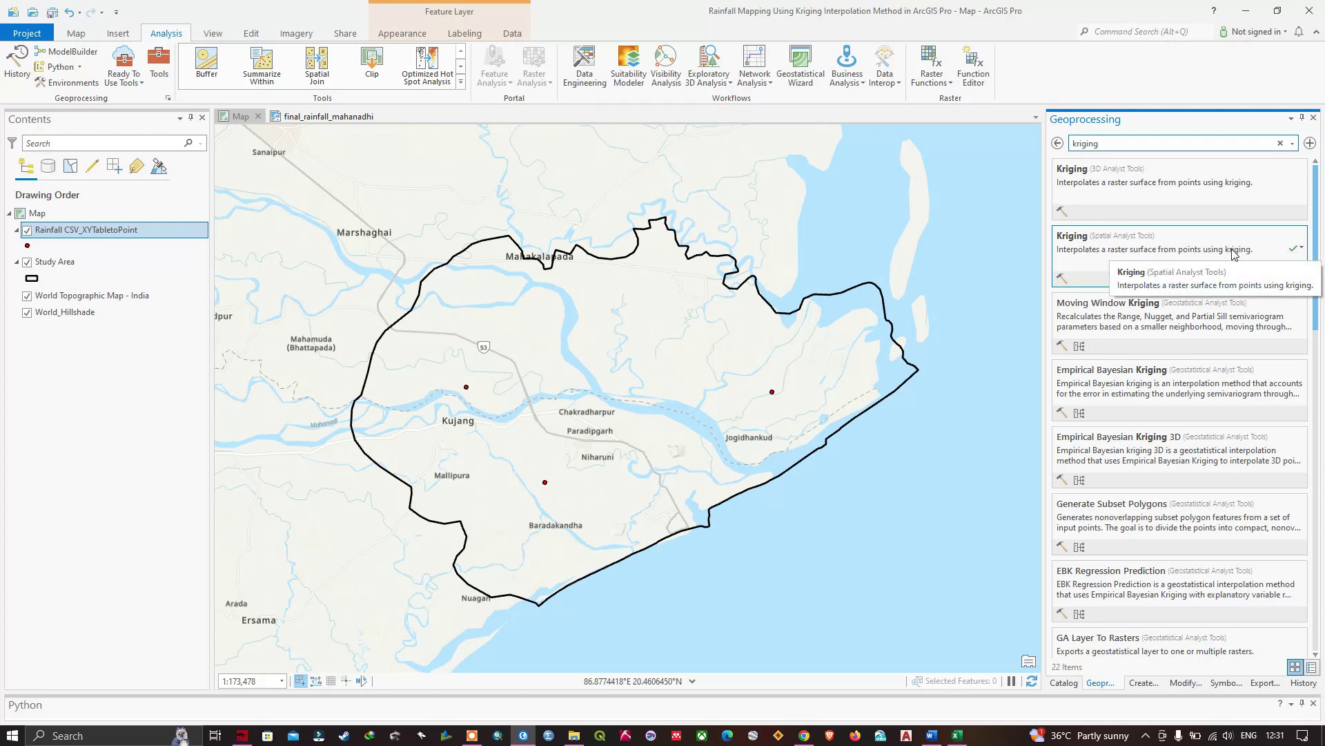
click(1080, 241)
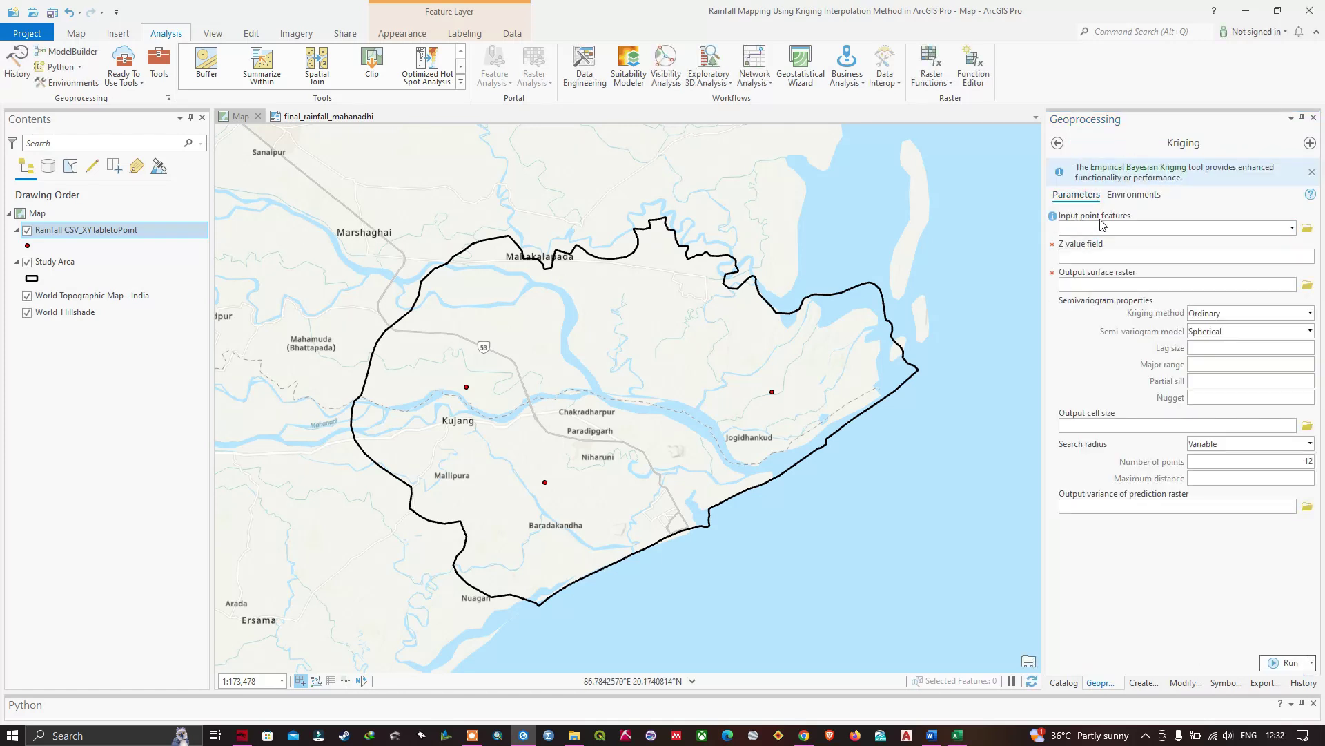
- Set Rainfall CSV_XYTabletoPoint as input points, Rainfall as Z value field and Rainfall Kringing Interpolation.tif in the scarp folder as output surface raster
click(1293, 229)
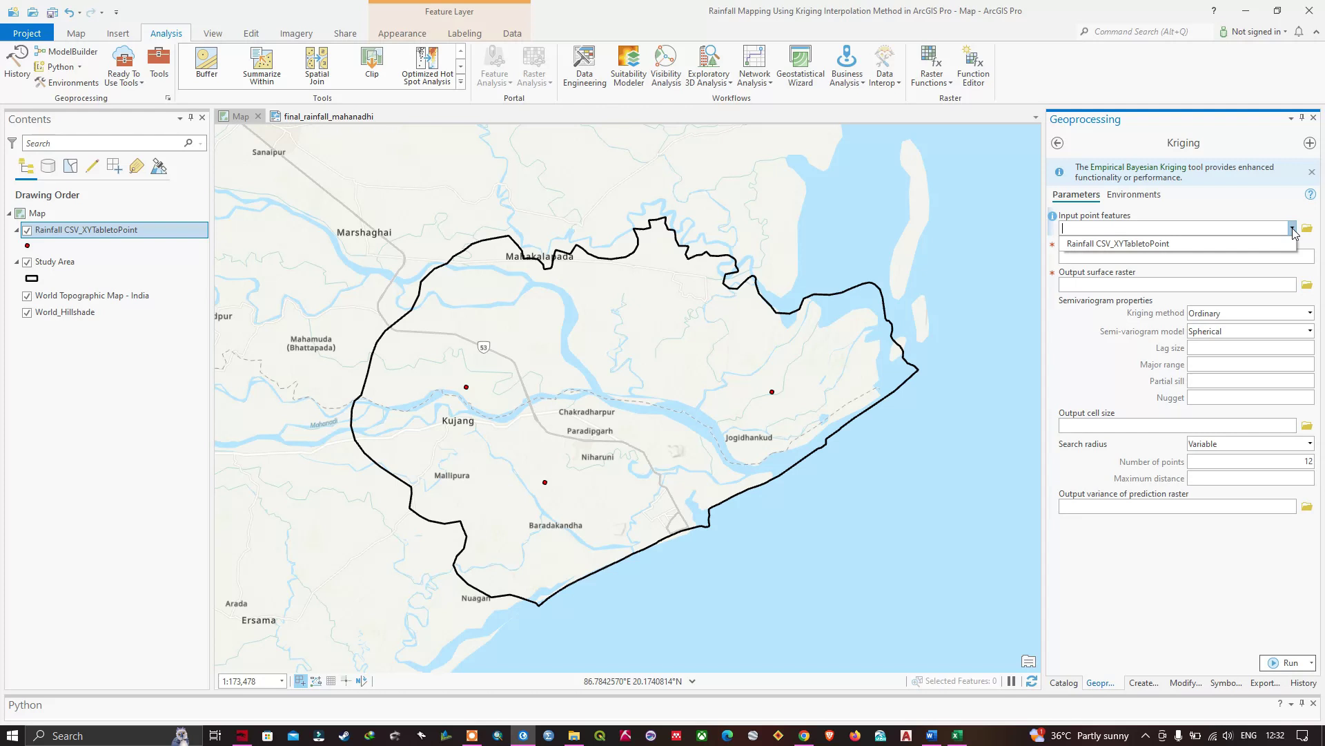
click(1134, 244)
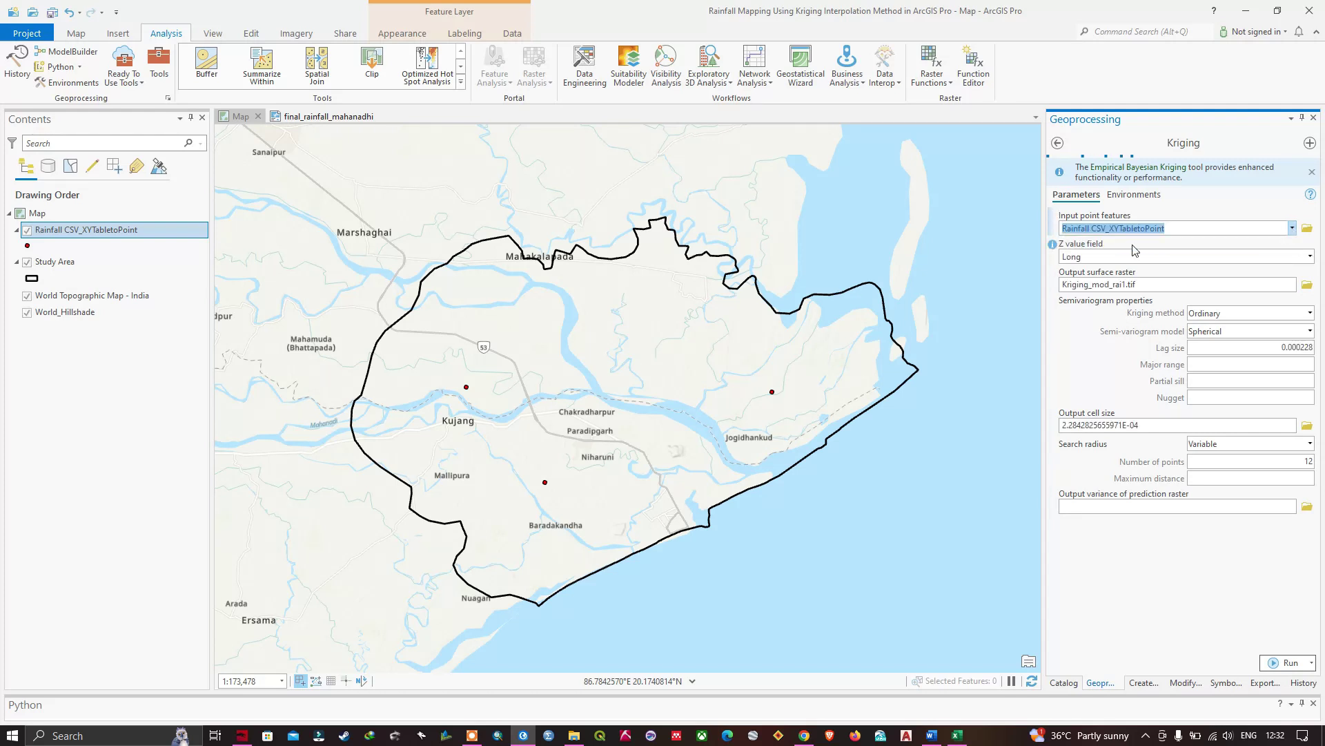
click(1312, 259)
click(1146, 299)
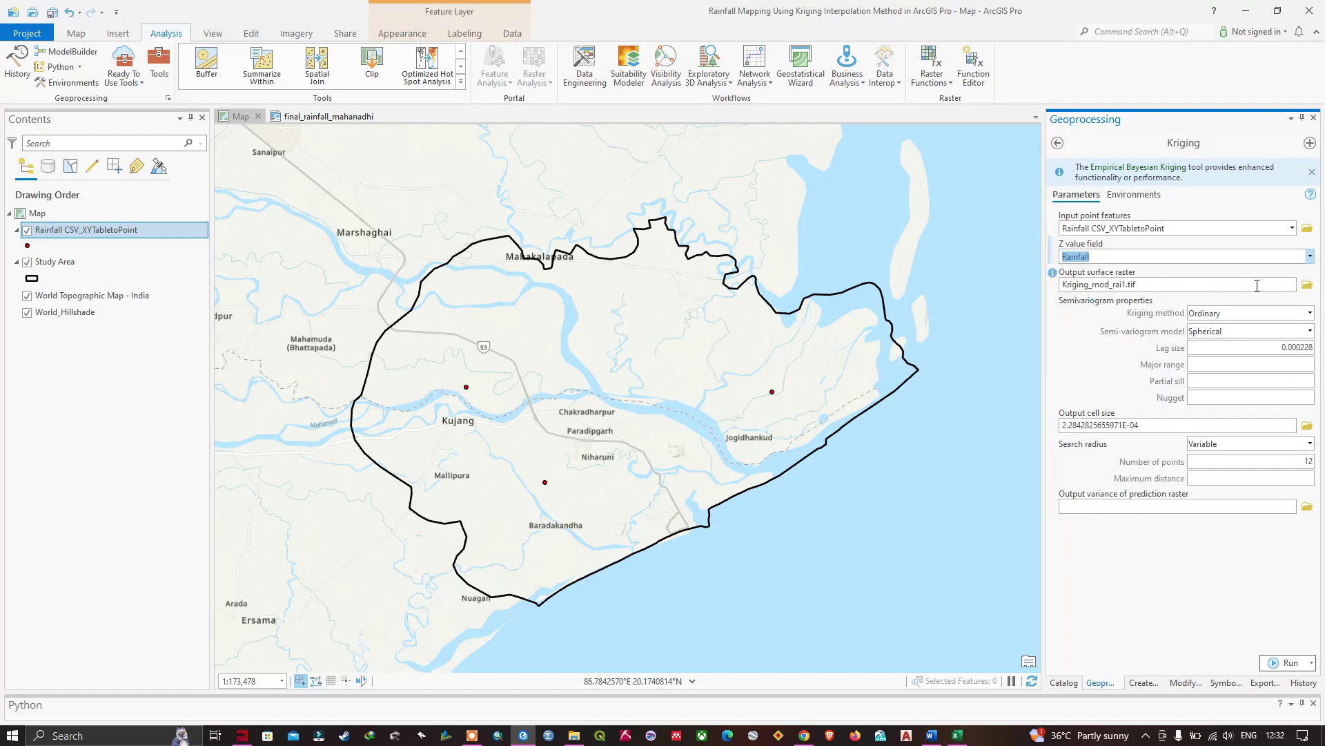
click(1308, 286)
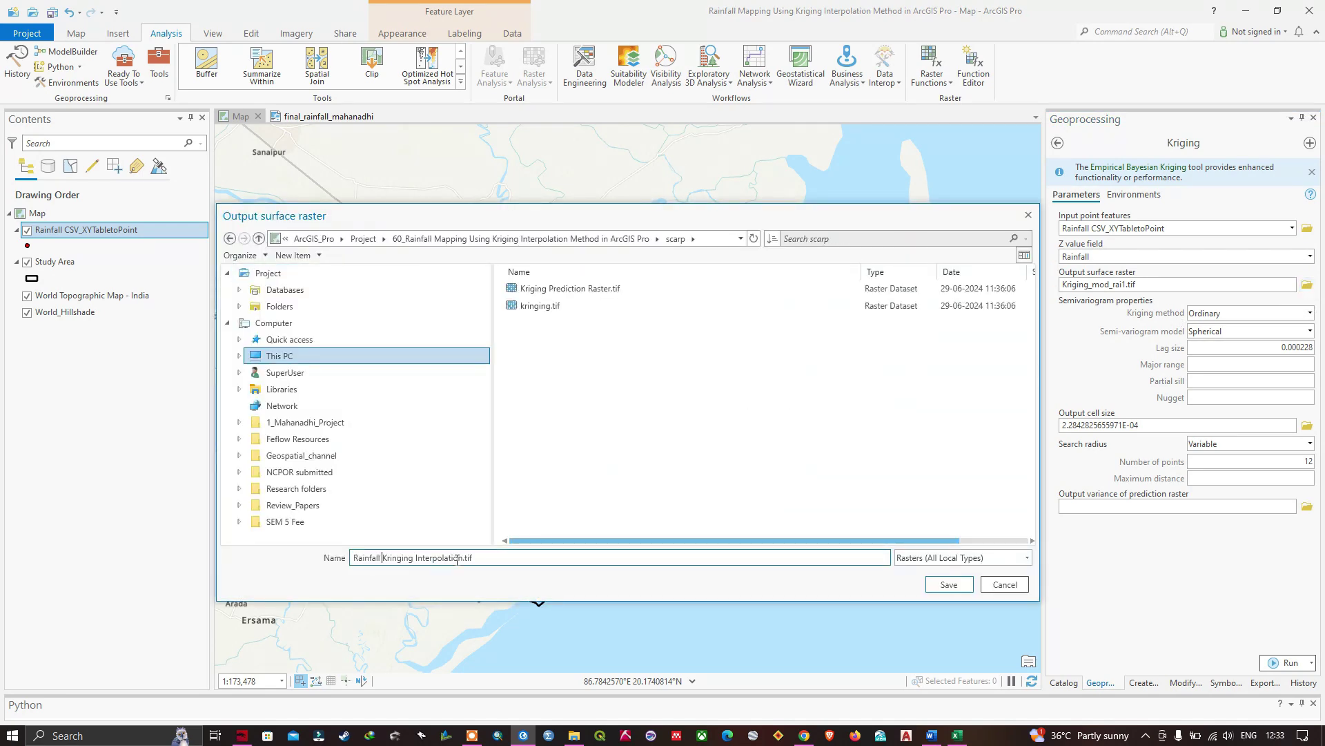
click(947, 585)
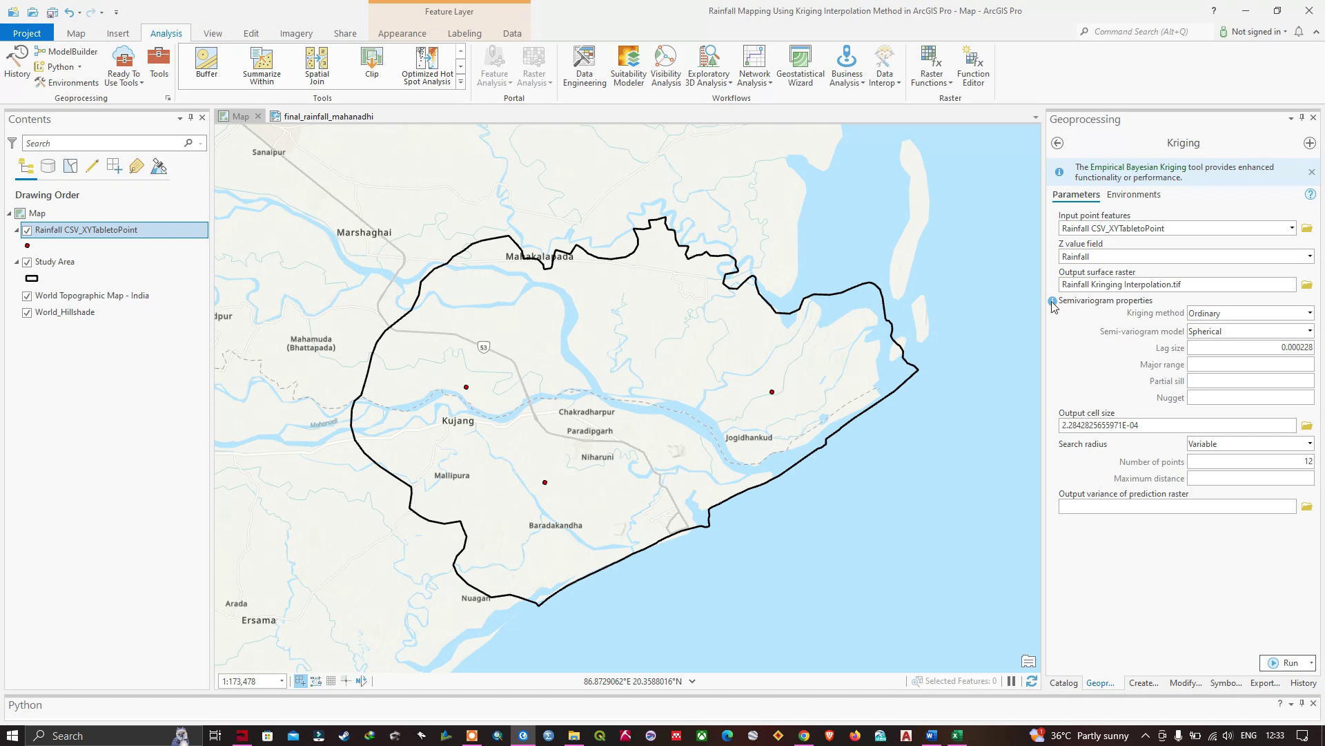
- Read the semivariogram properties help and choose the Ordinary kriging method with the Spherical semivariogram model
mouse_move(1053, 306)
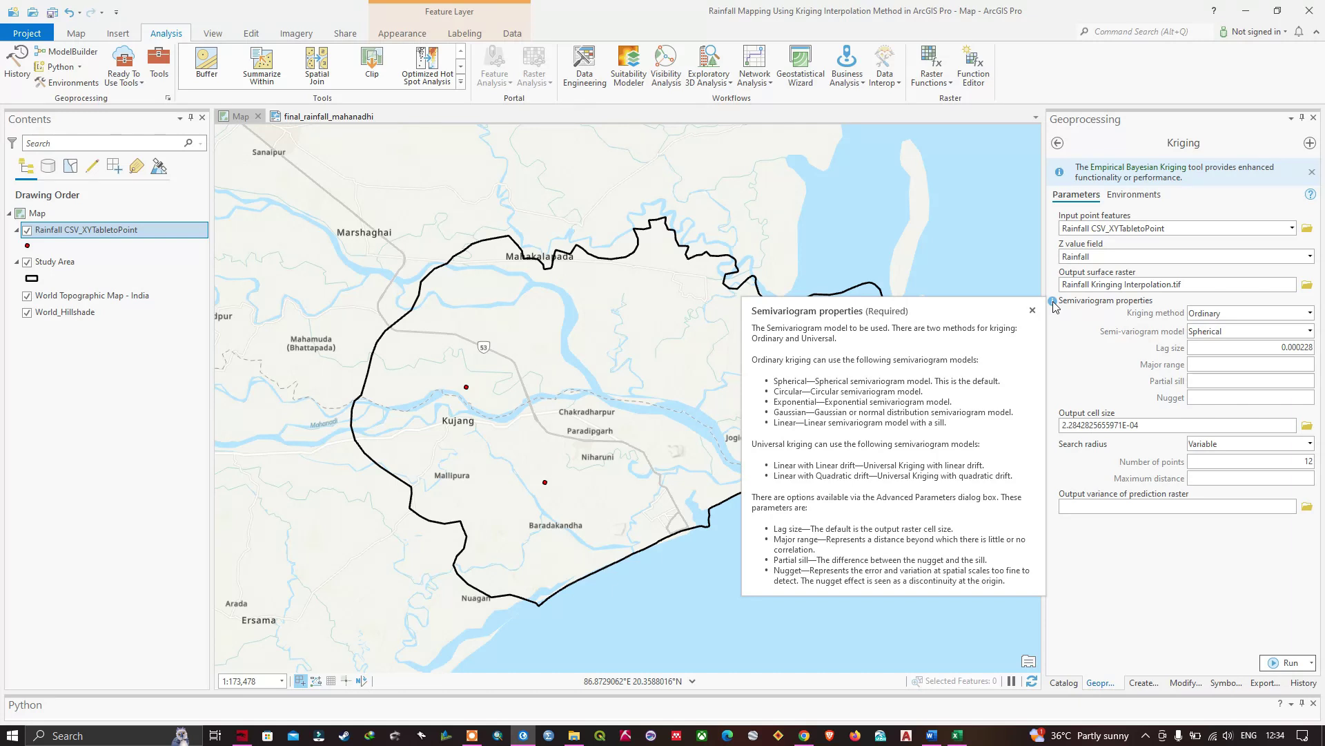
click(1311, 314)
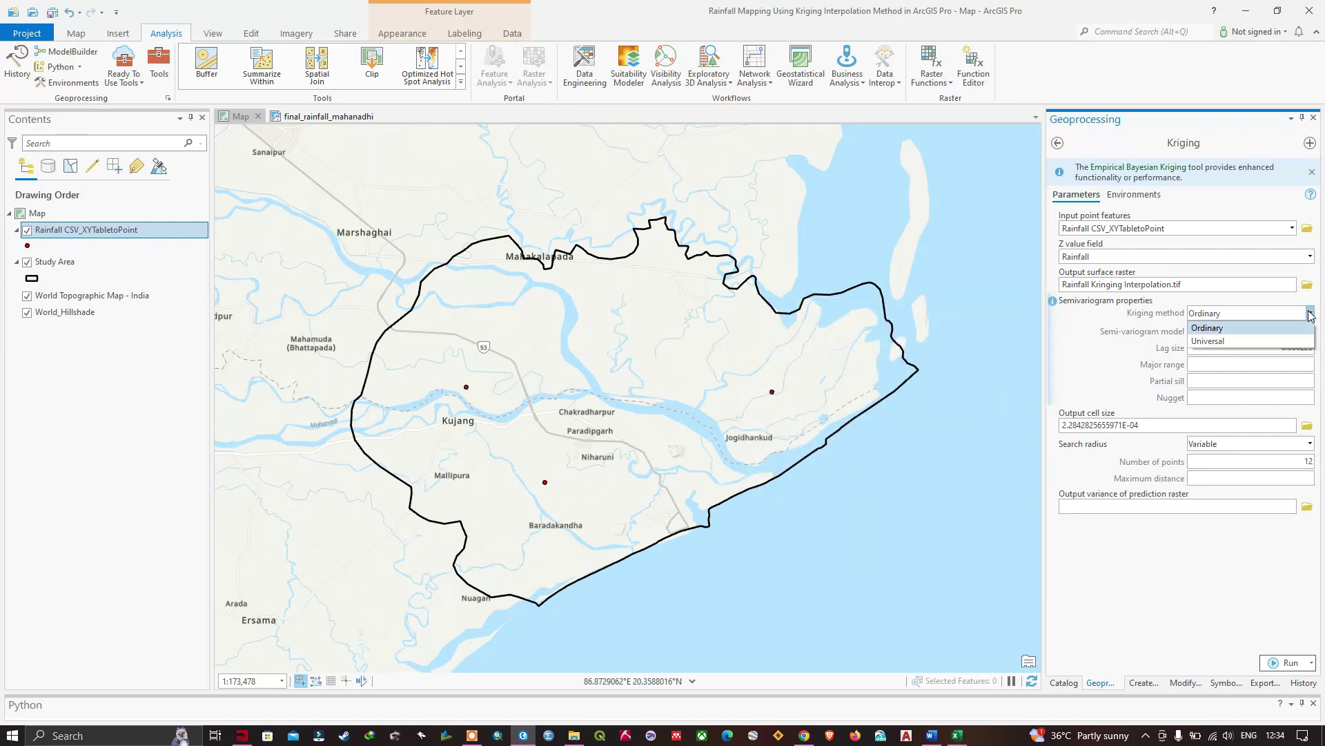
click(1206, 326)
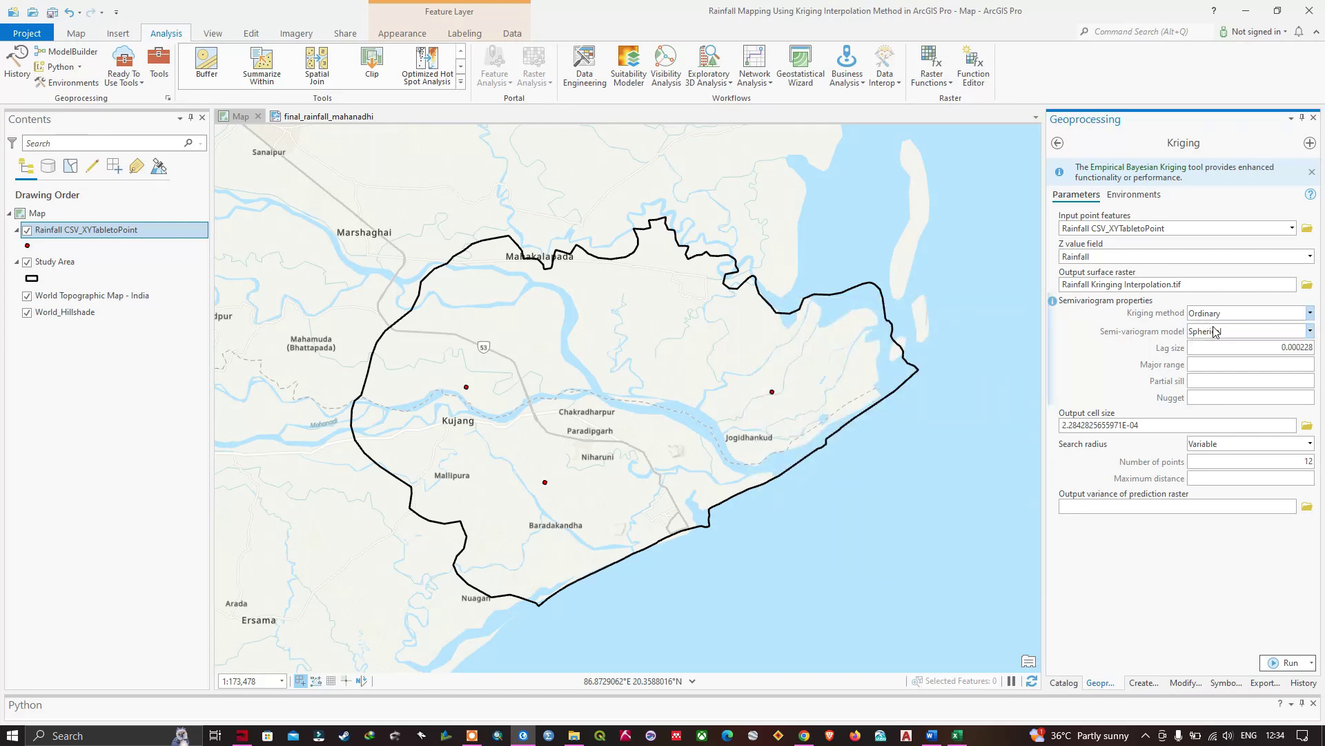
click(1306, 336)
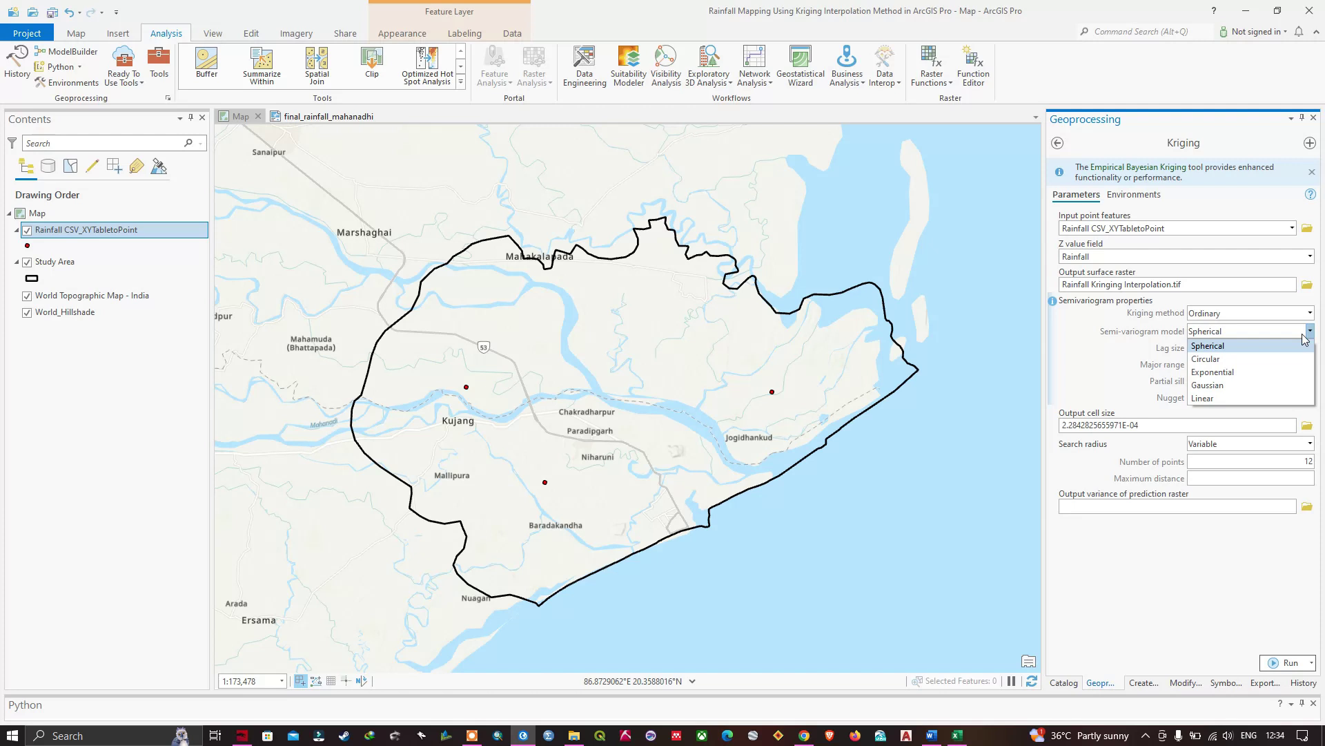
click(1198, 350)
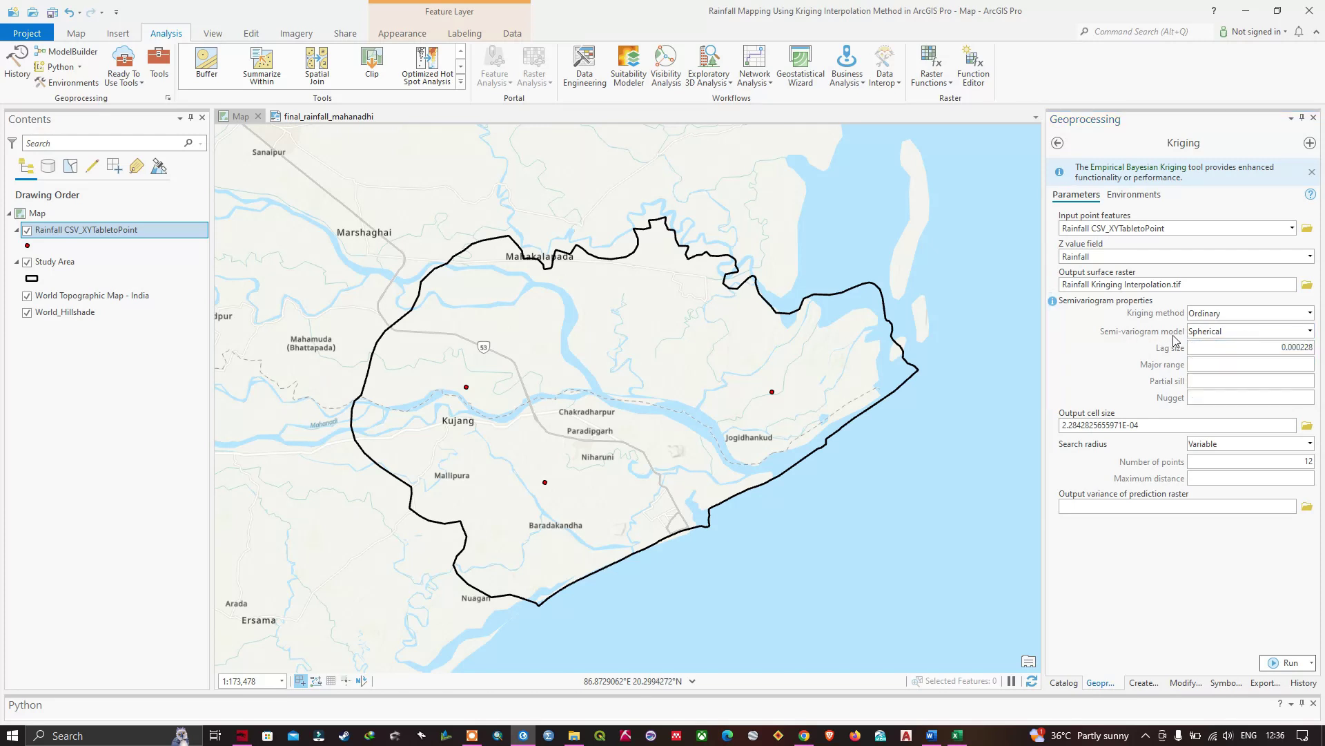
- Switch to the browser's How Kriging works page, examine the semivariogram models and the spherical example, and return to ArcGIS Pro
key(alt+Tab)
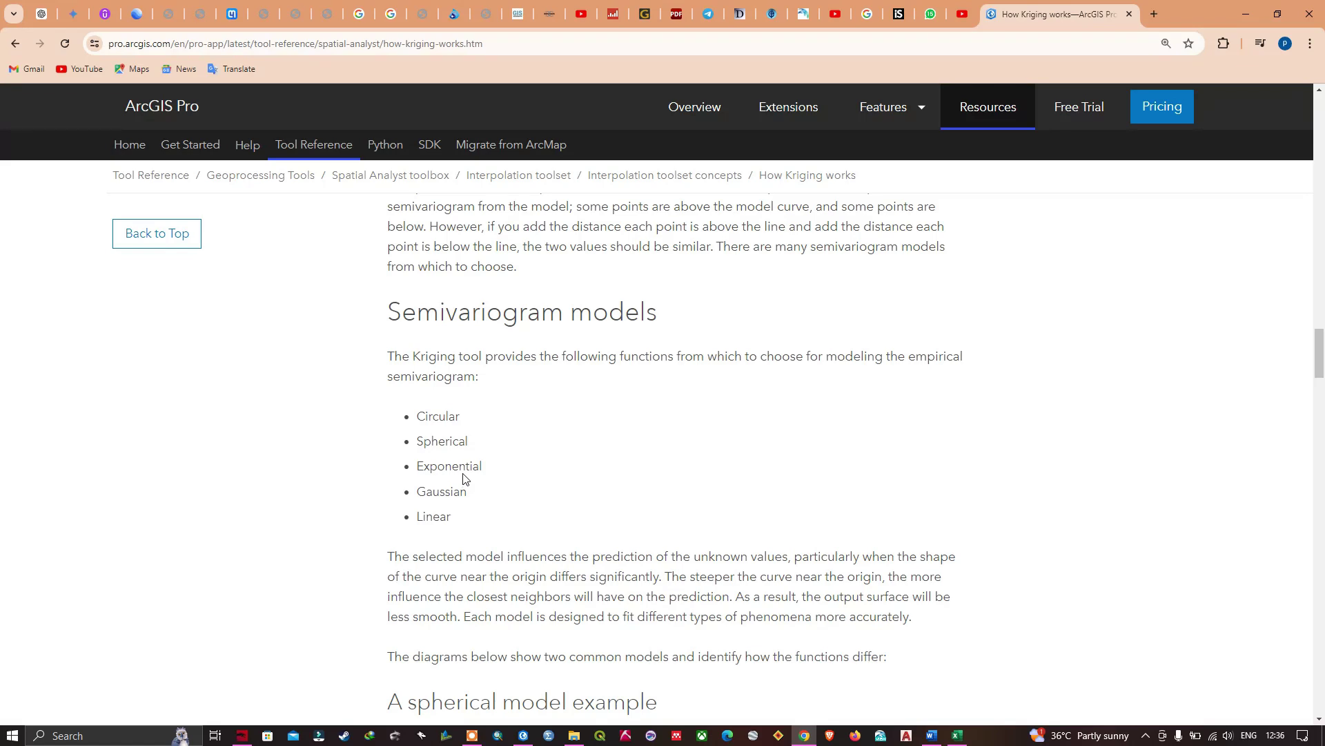
scroll(461, 517, down, 5)
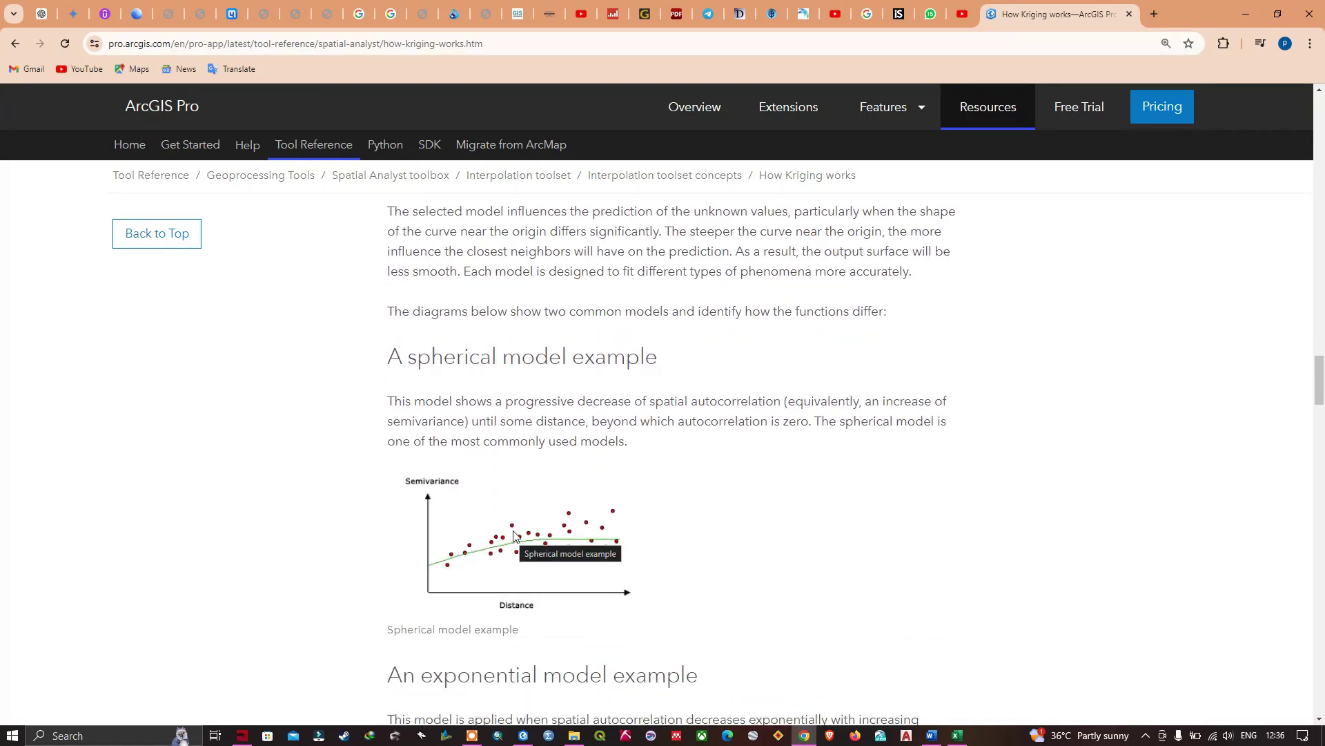
scroll(515, 539, down, 1)
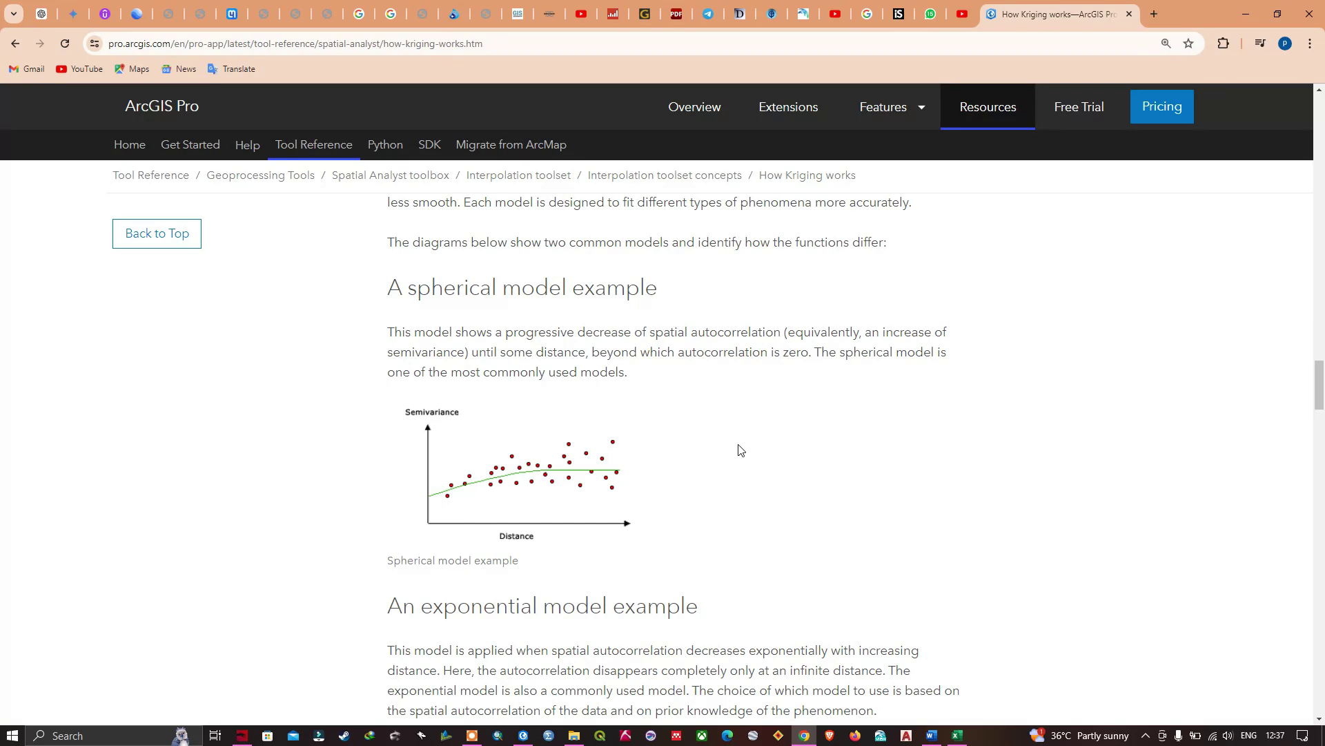
scroll(749, 454, down, 1)
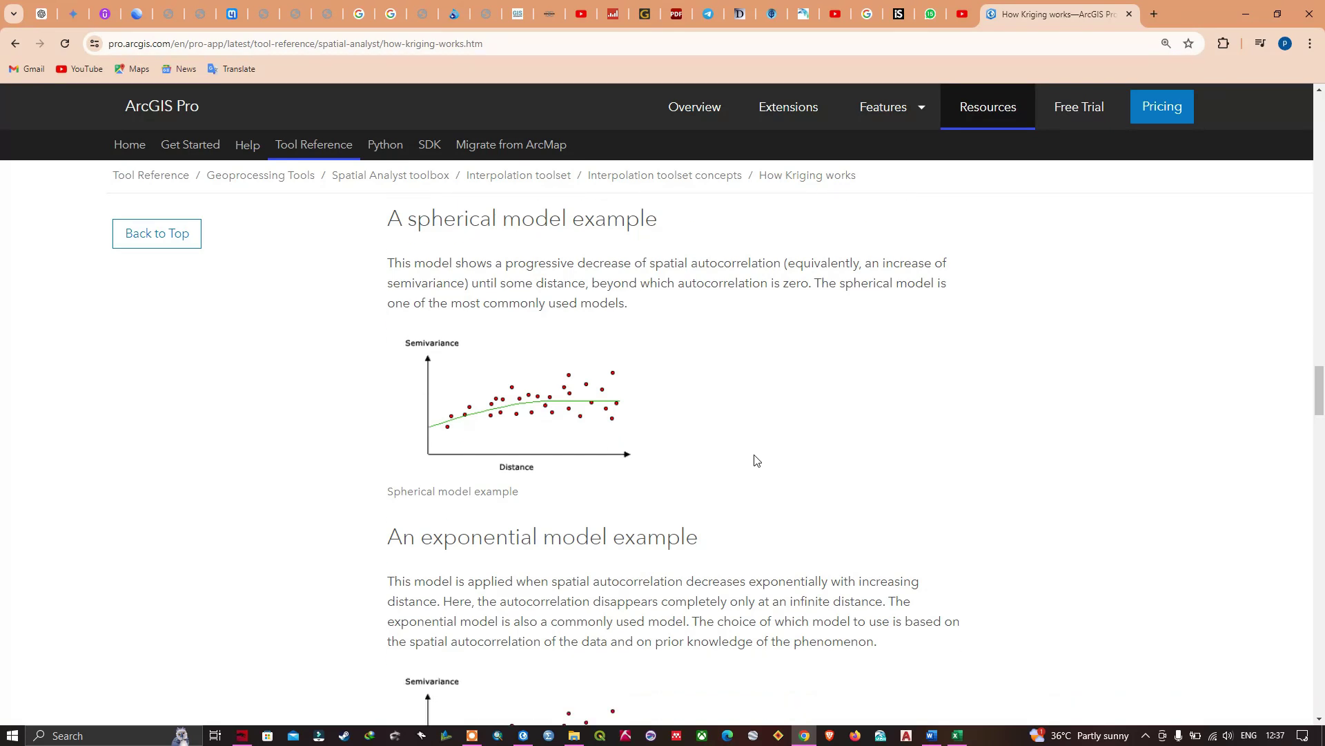
scroll(759, 463, up, 7)
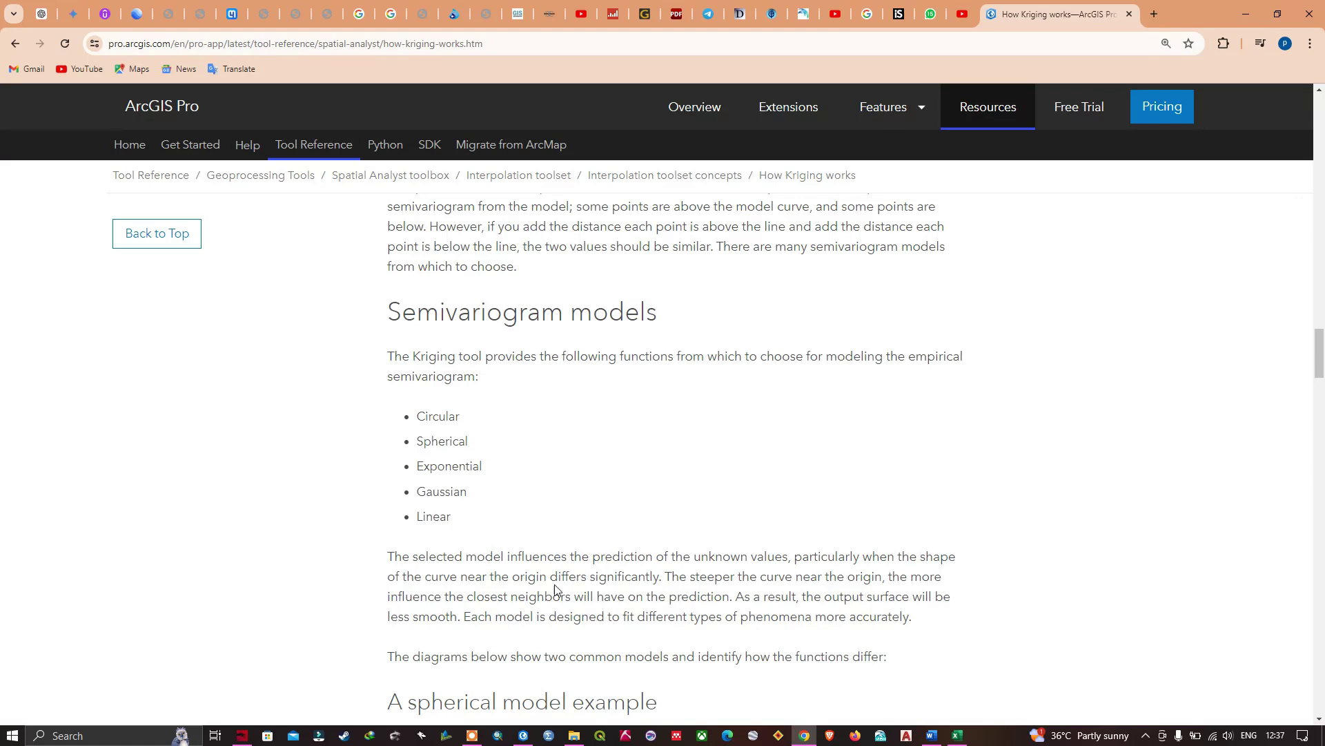
click(523, 735)
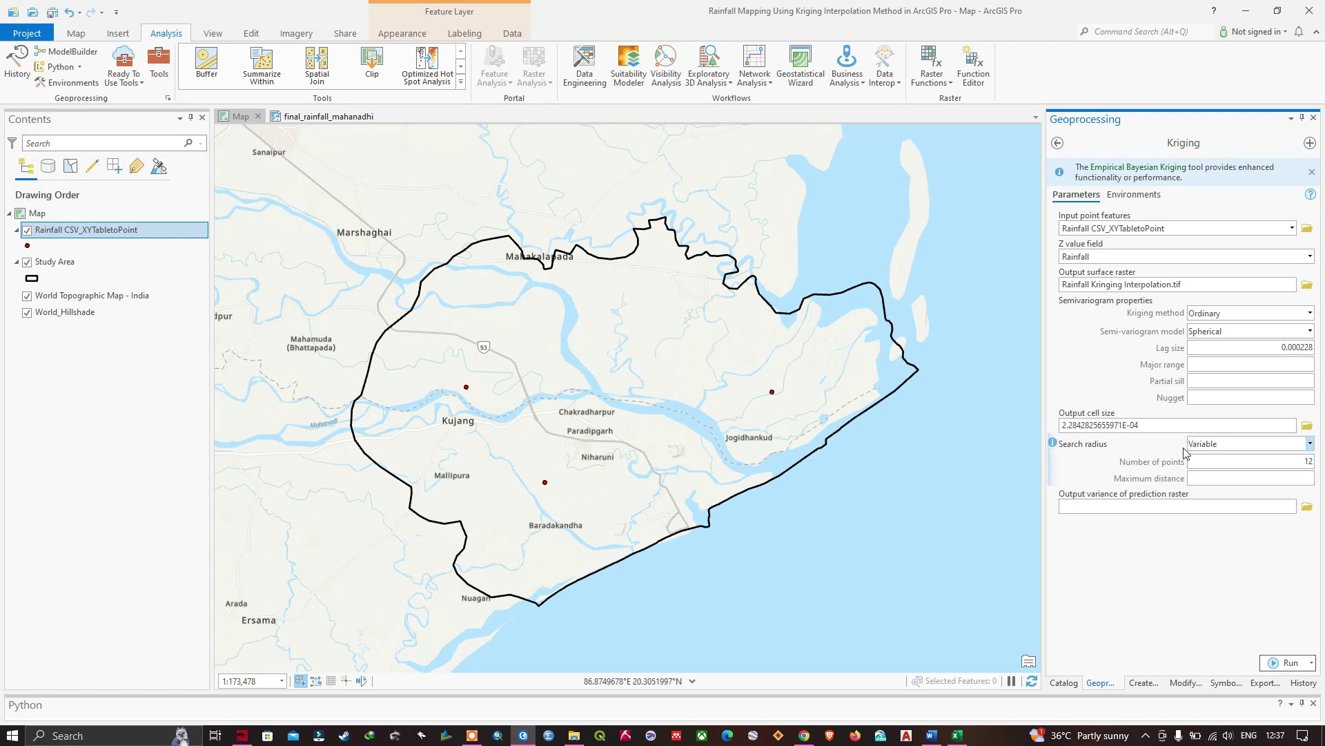
- Read the search radius help on the Variable and Fixed options and choose Variable as the search radius
click(1312, 445)
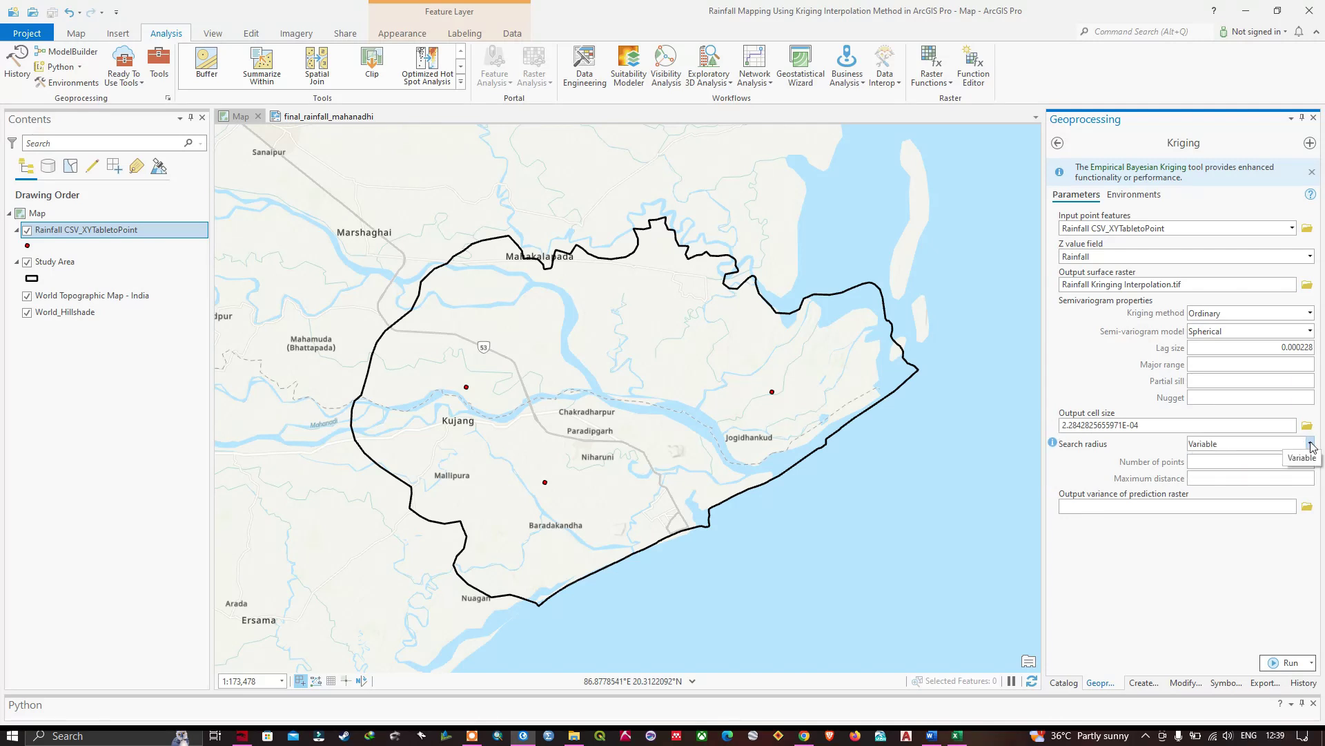
click(1312, 446)
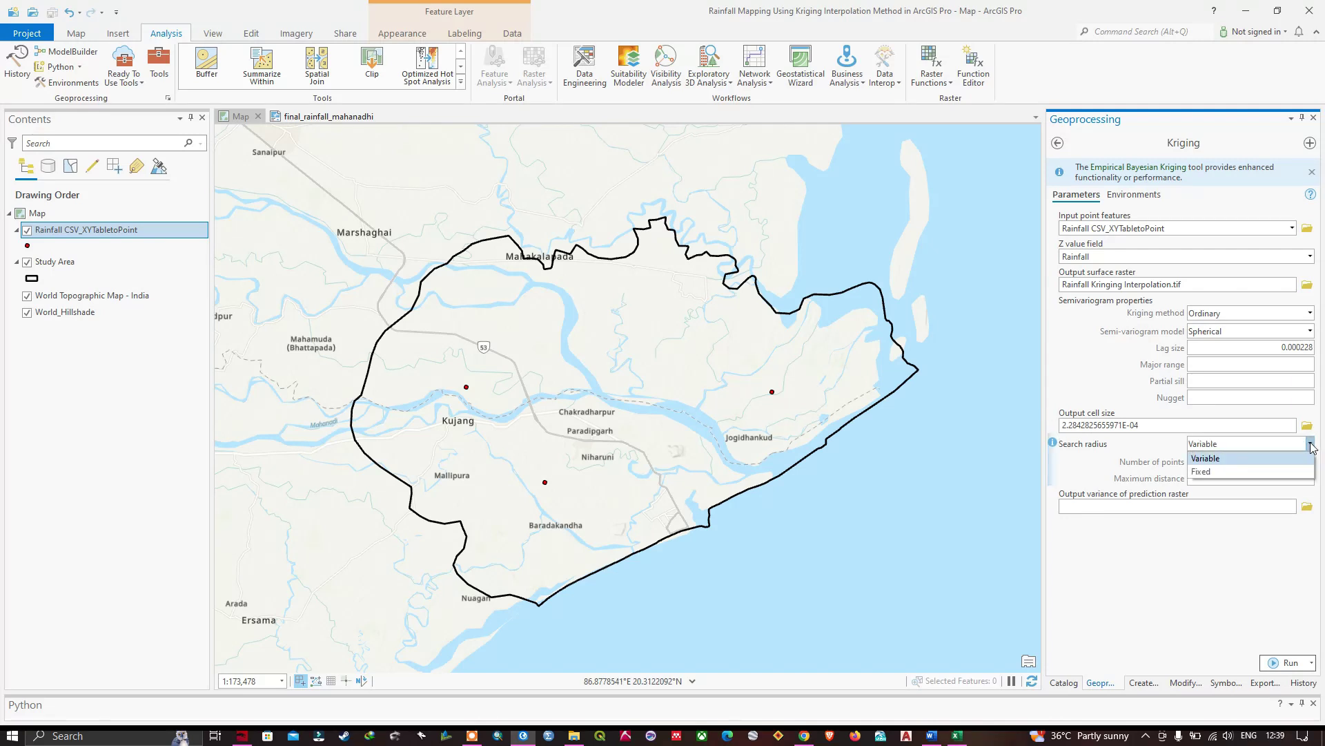
click(1052, 444)
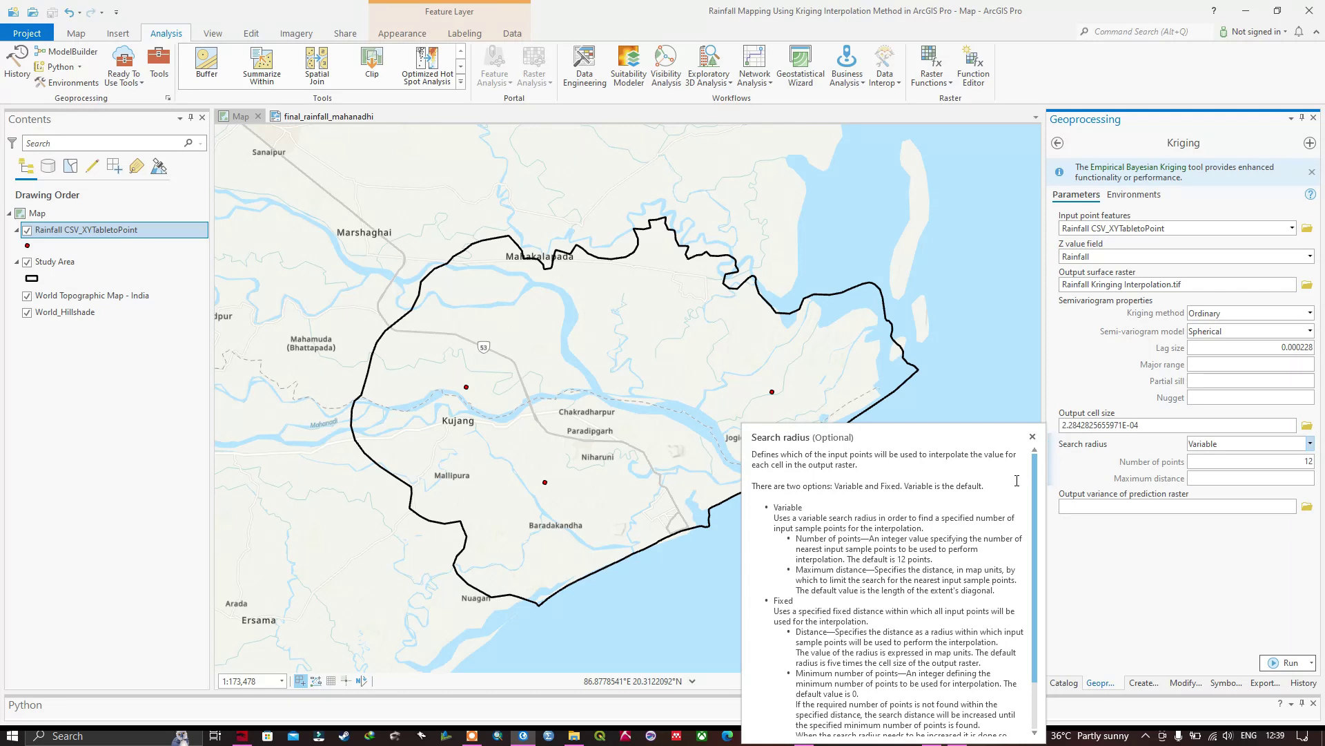
scroll(1037, 505, down, 3)
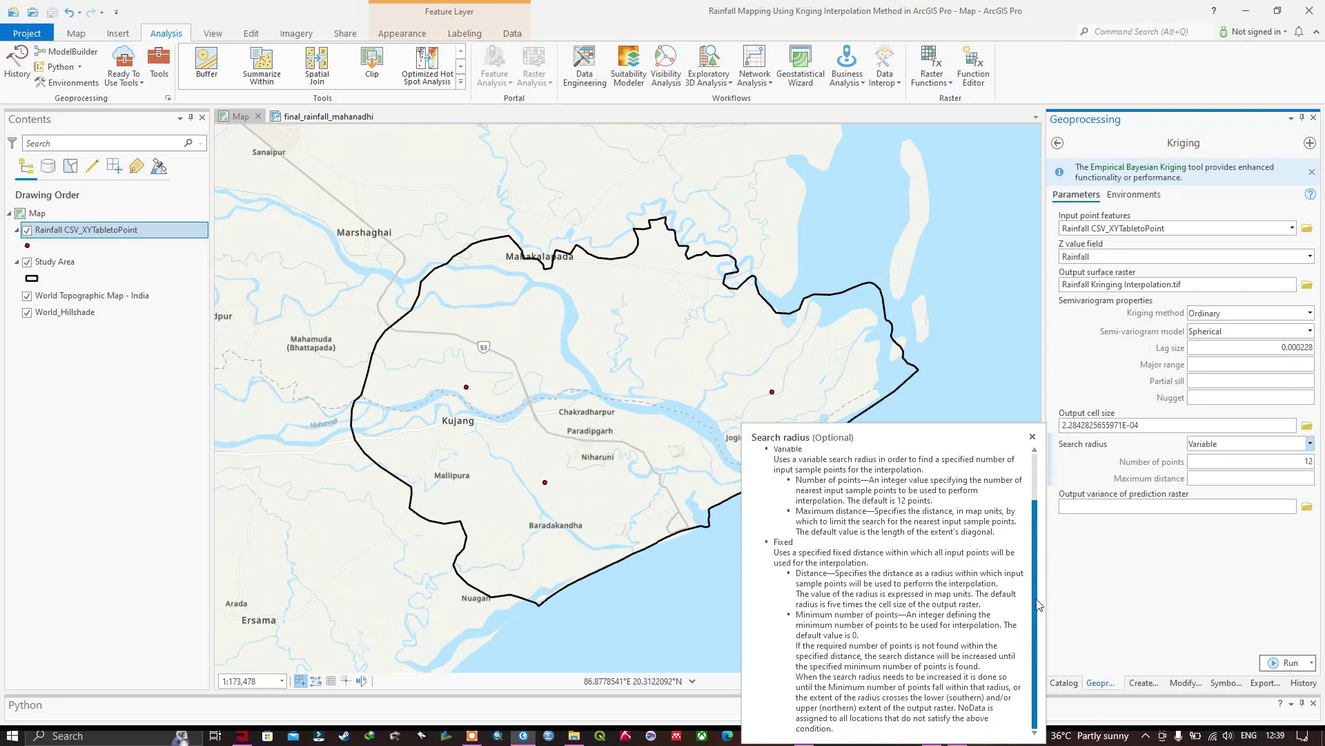
scroll(1038, 505, up, 3)
click(1143, 554)
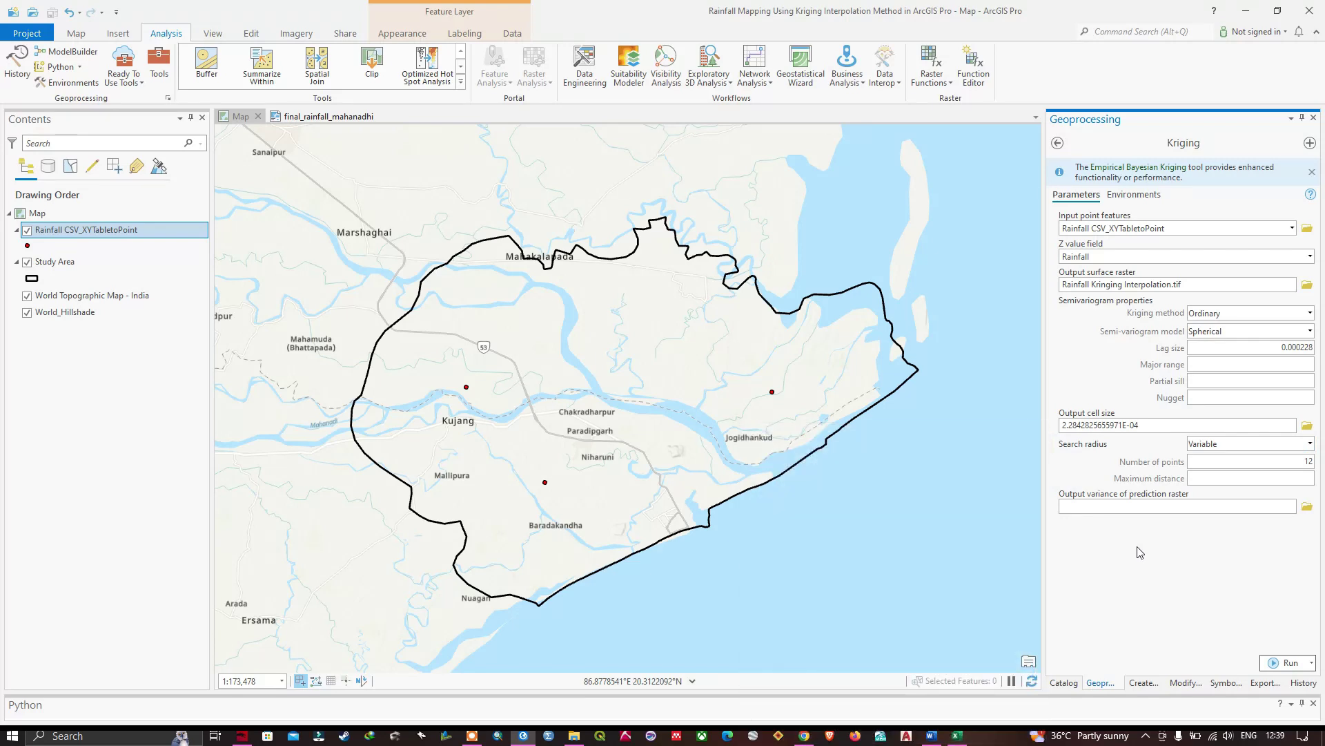
click(1310, 445)
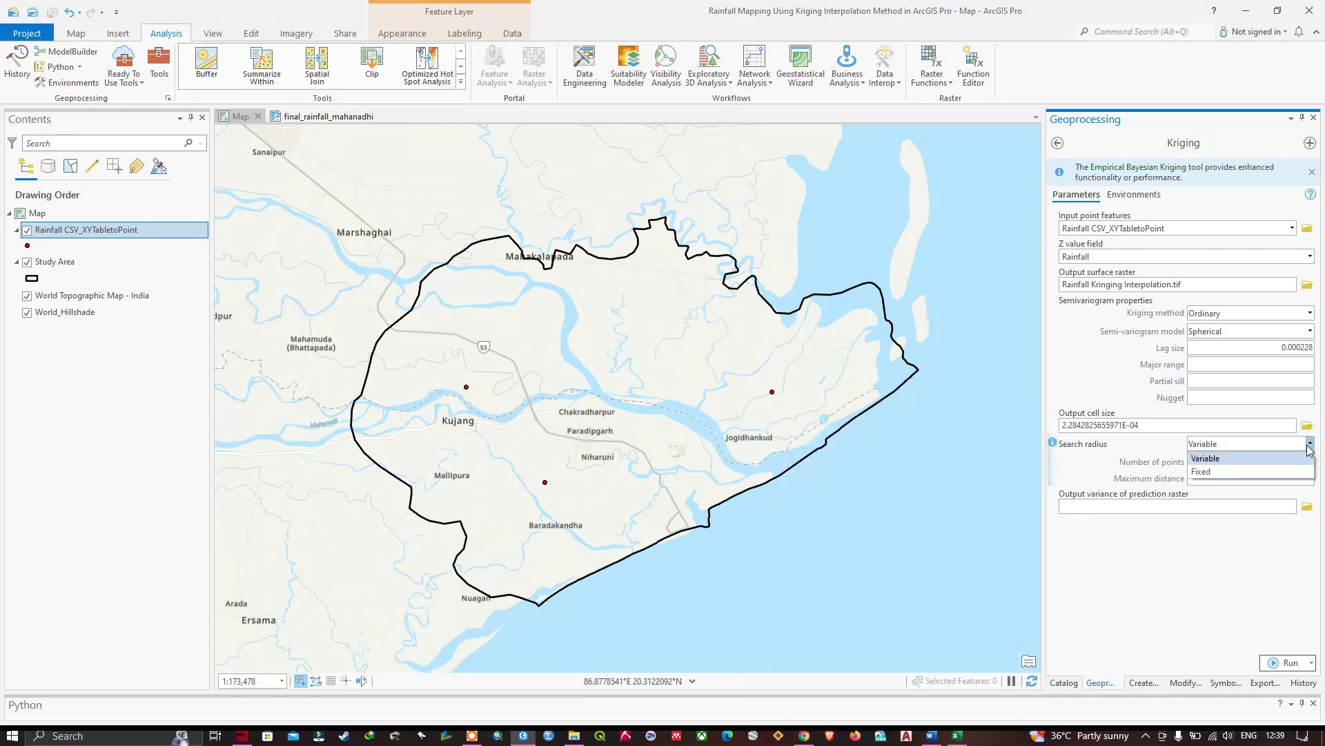
click(1233, 459)
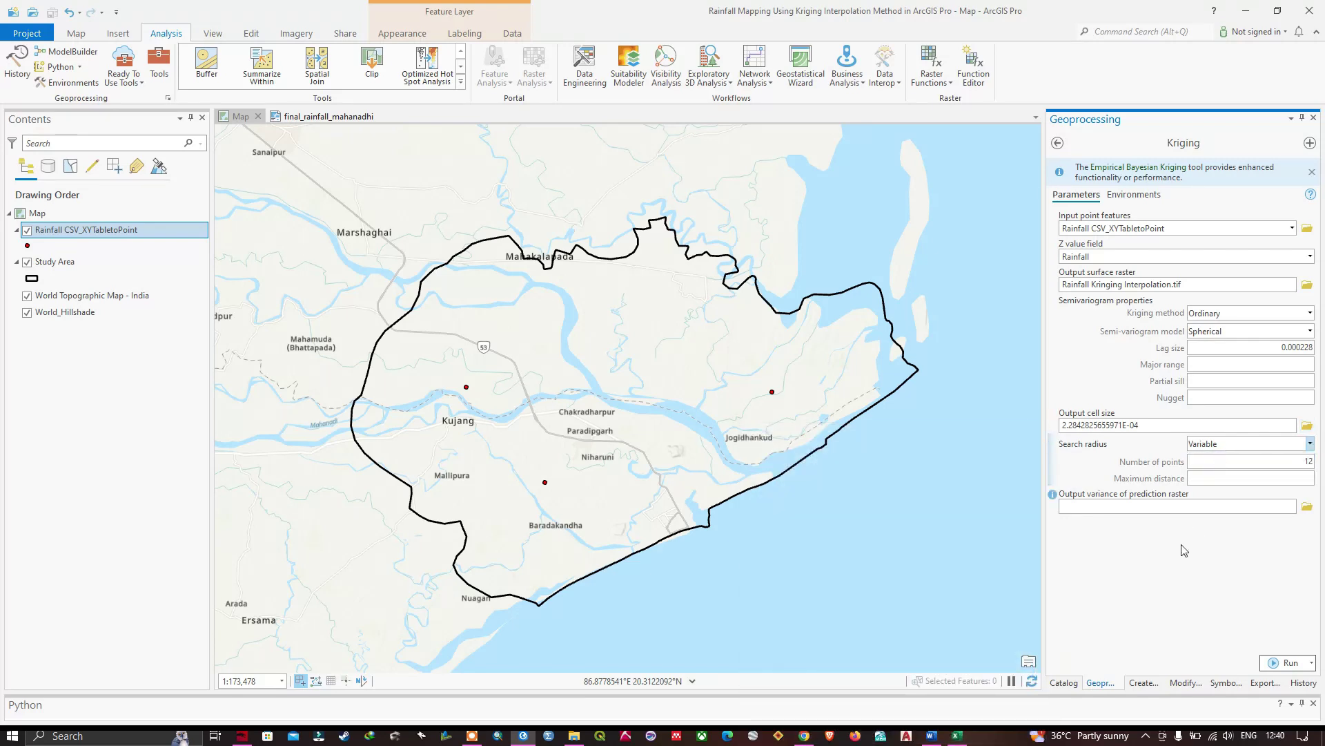
- In the Kriging environments, use the current map's coordinate system and the Study Area layer's extent, keeping the cell size at Maximum of Inputs
click(1133, 196)
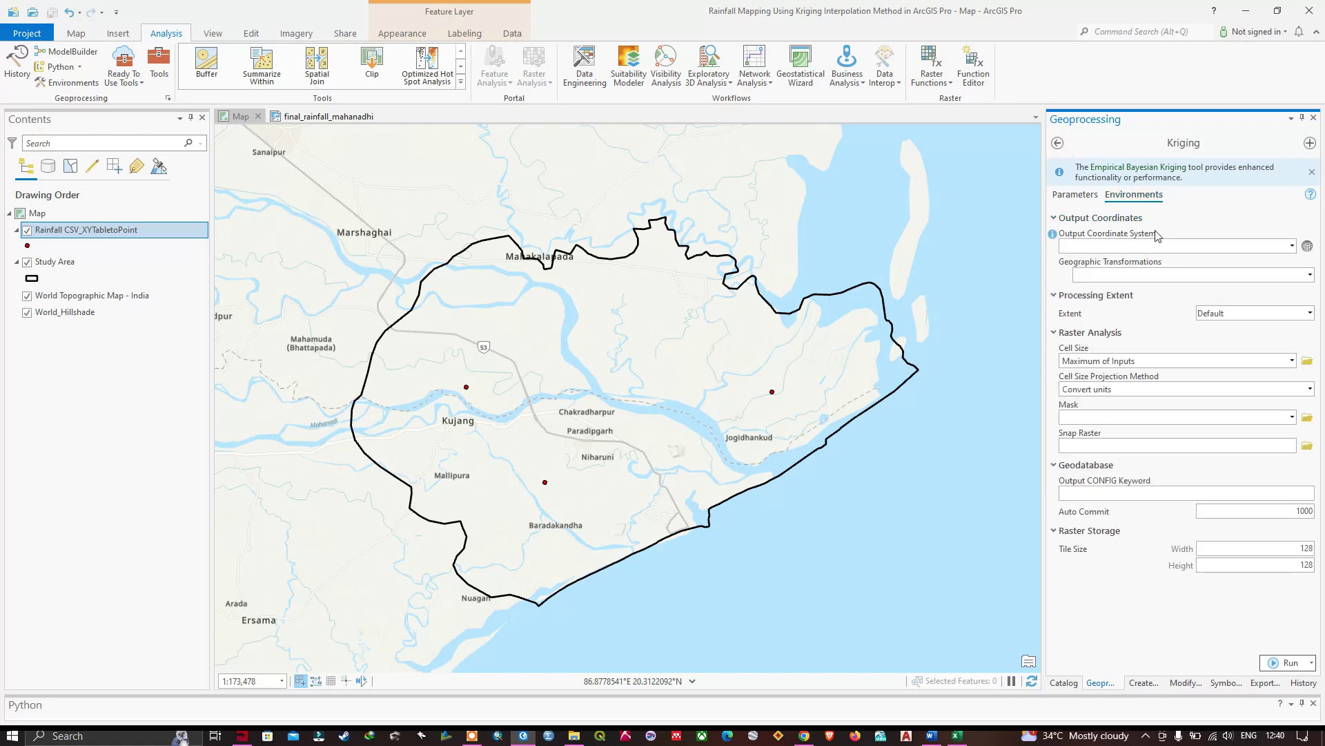
click(1291, 246)
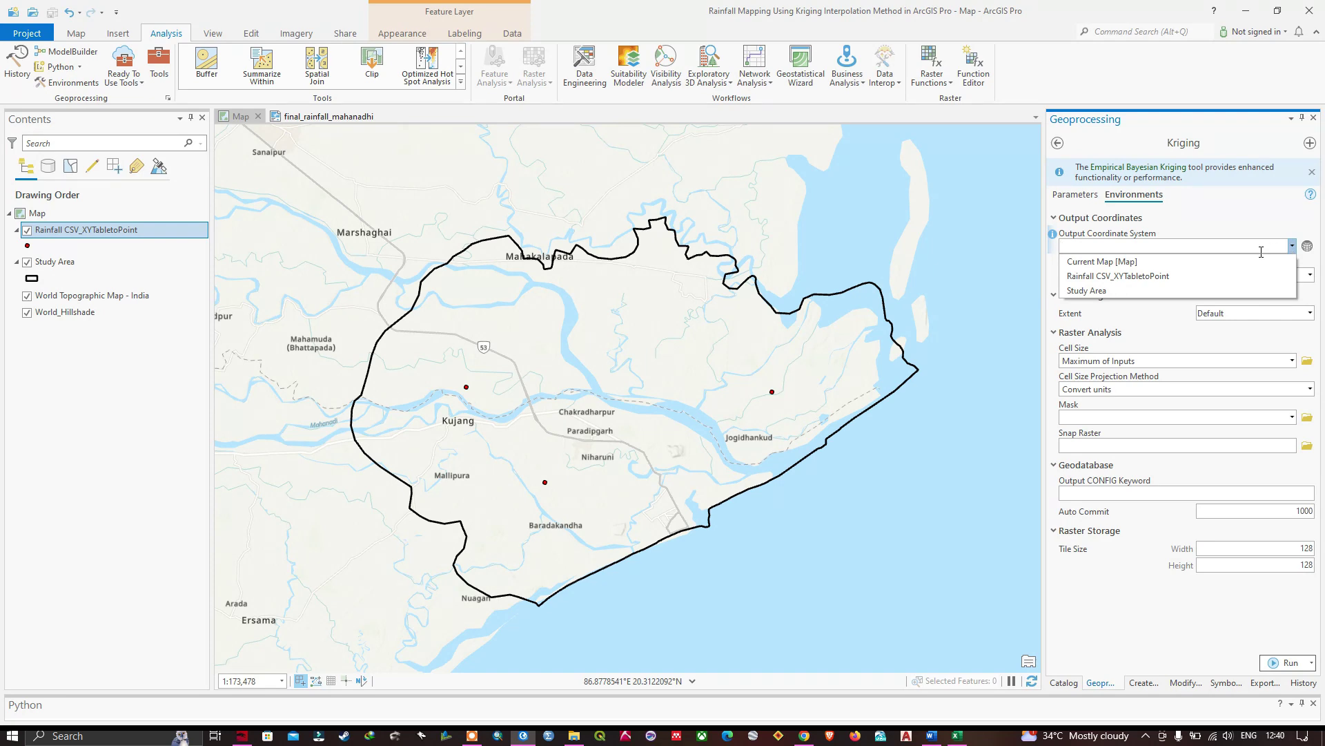
click(1103, 262)
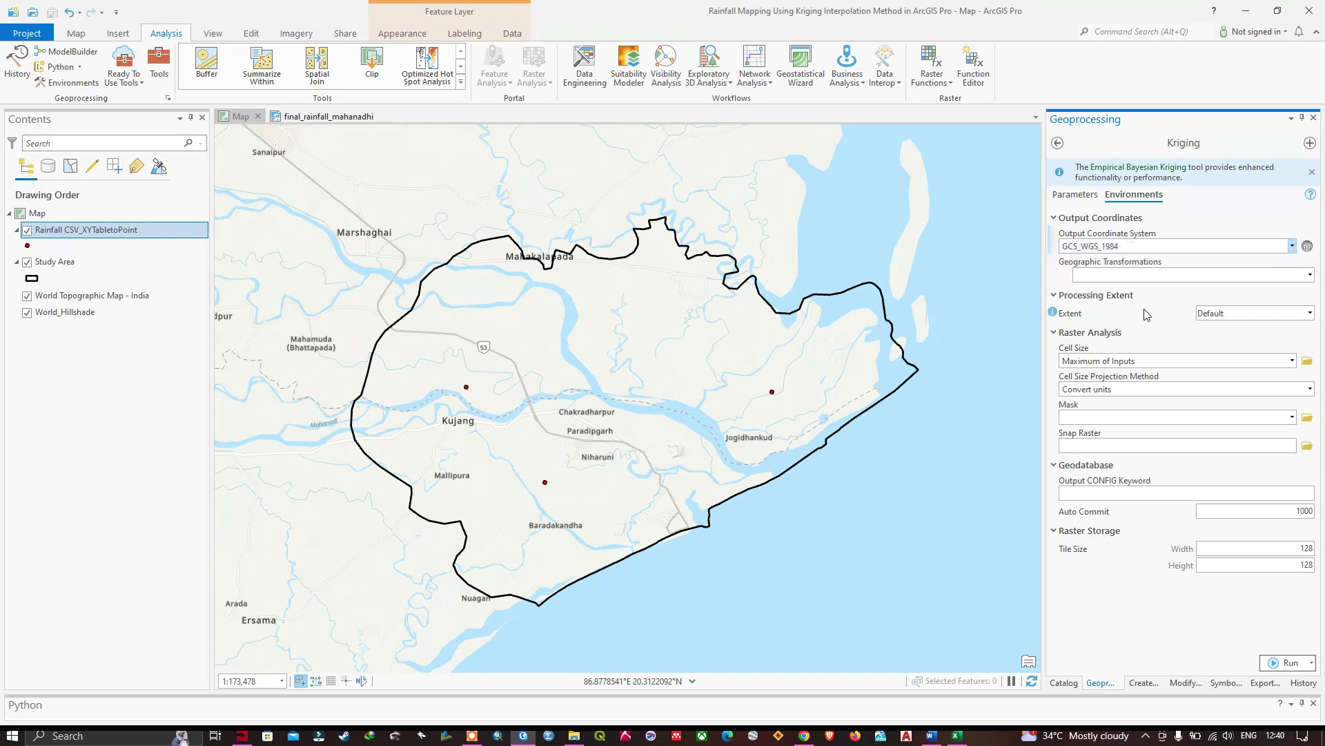
click(1308, 317)
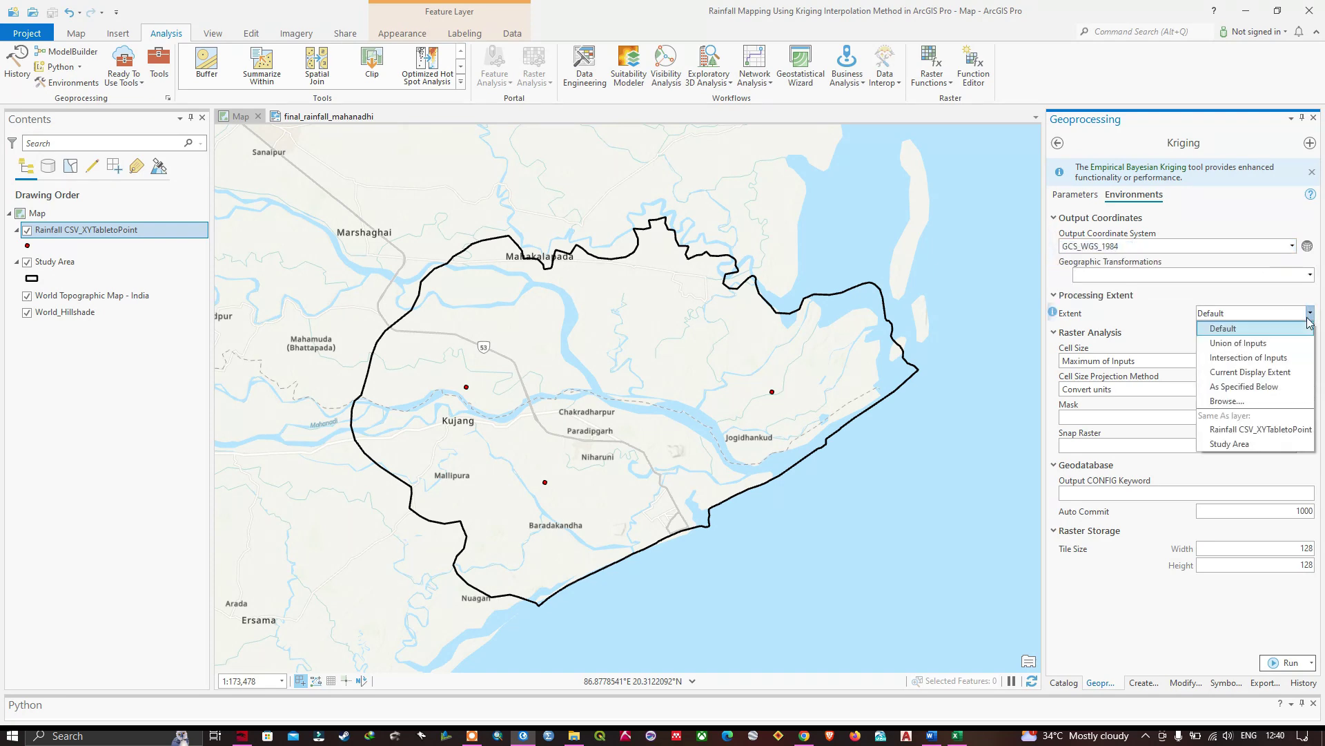
click(1229, 443)
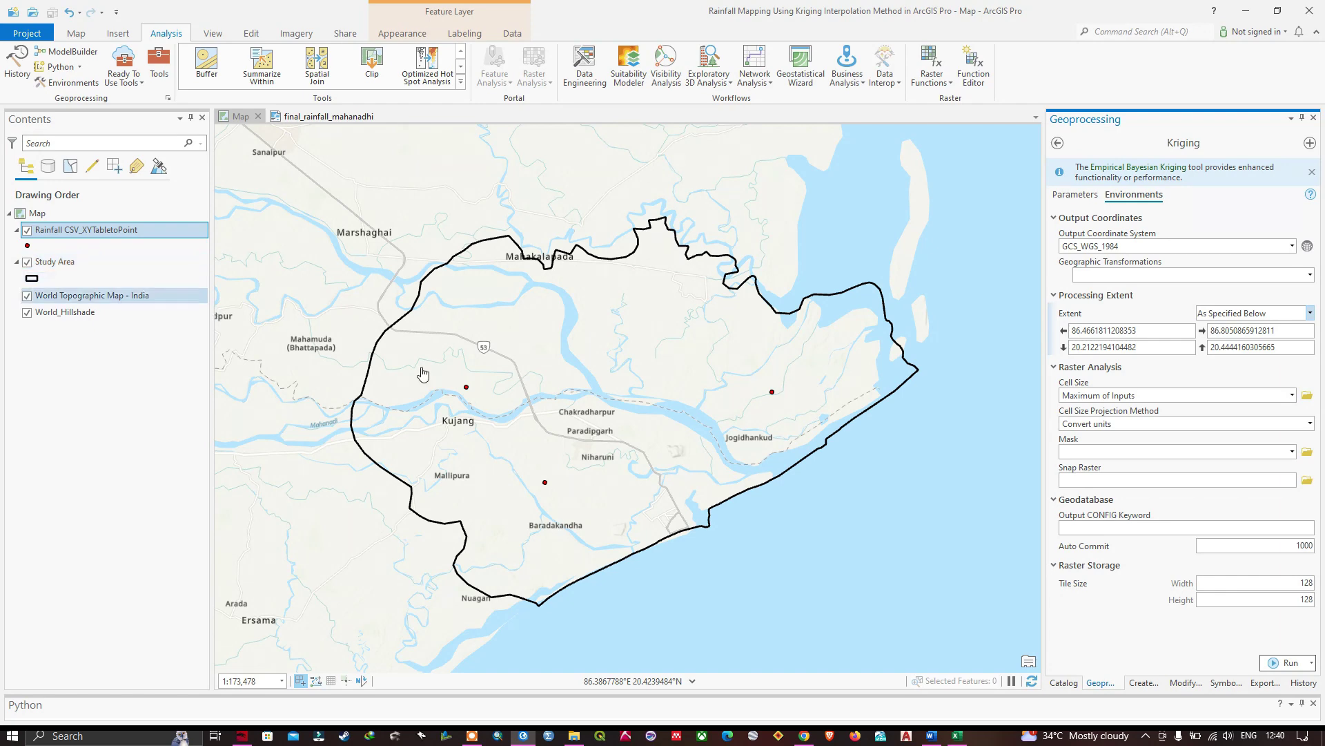
click(1293, 395)
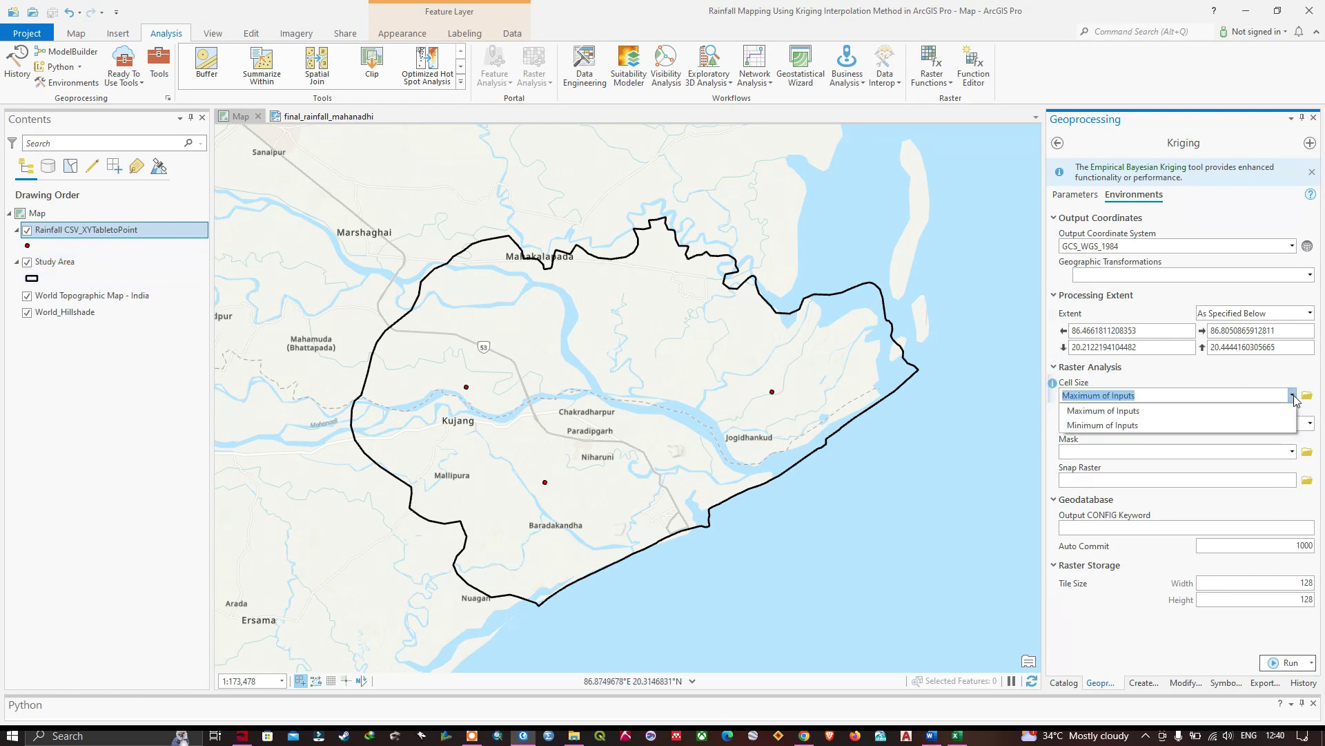
click(1274, 387)
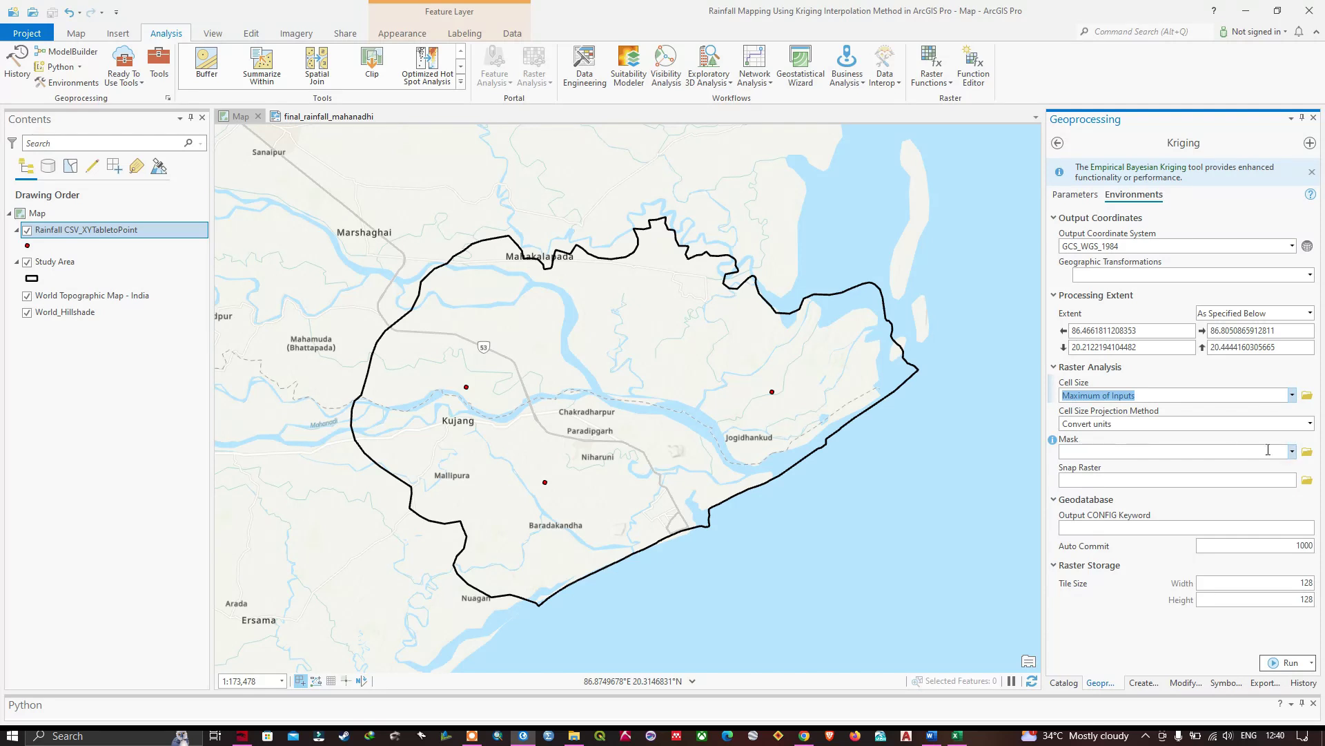
- Set the Kriging mask to the Study Area layer and run the interpolation with the configured parameters
click(1292, 451)
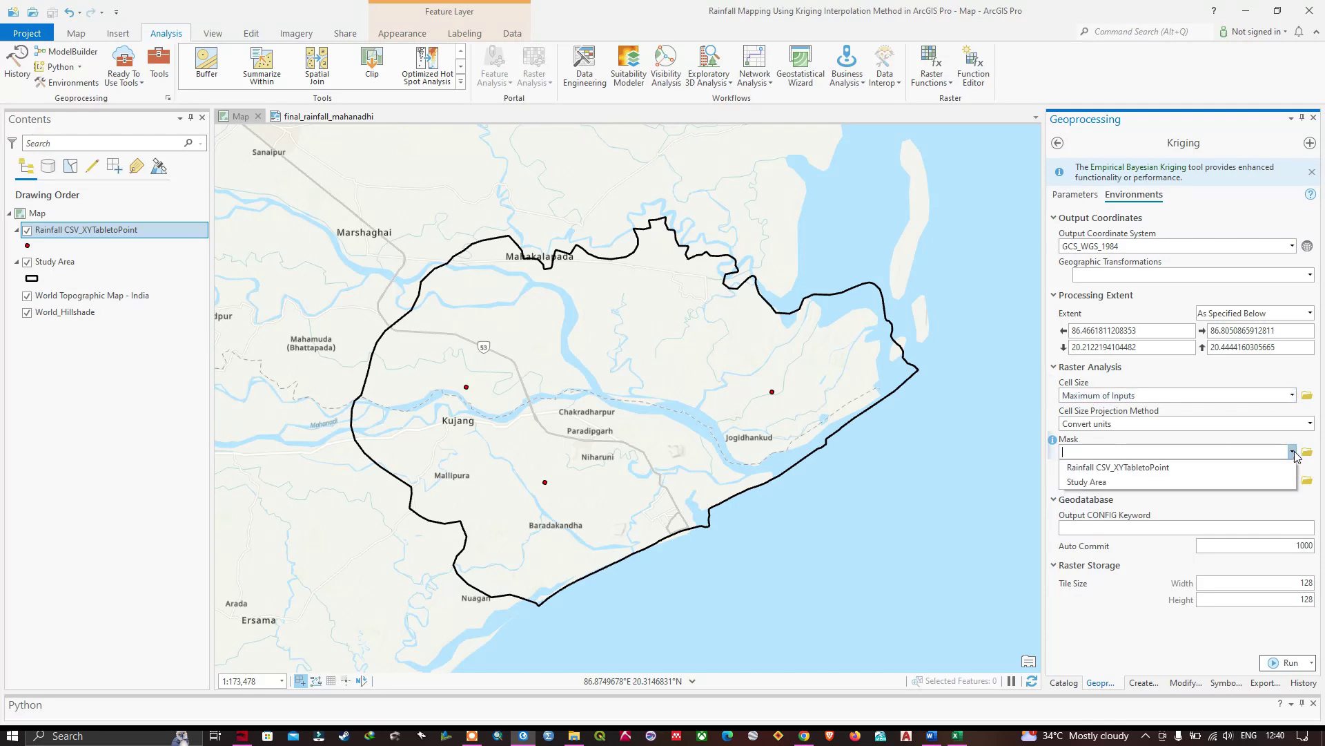
click(1081, 485)
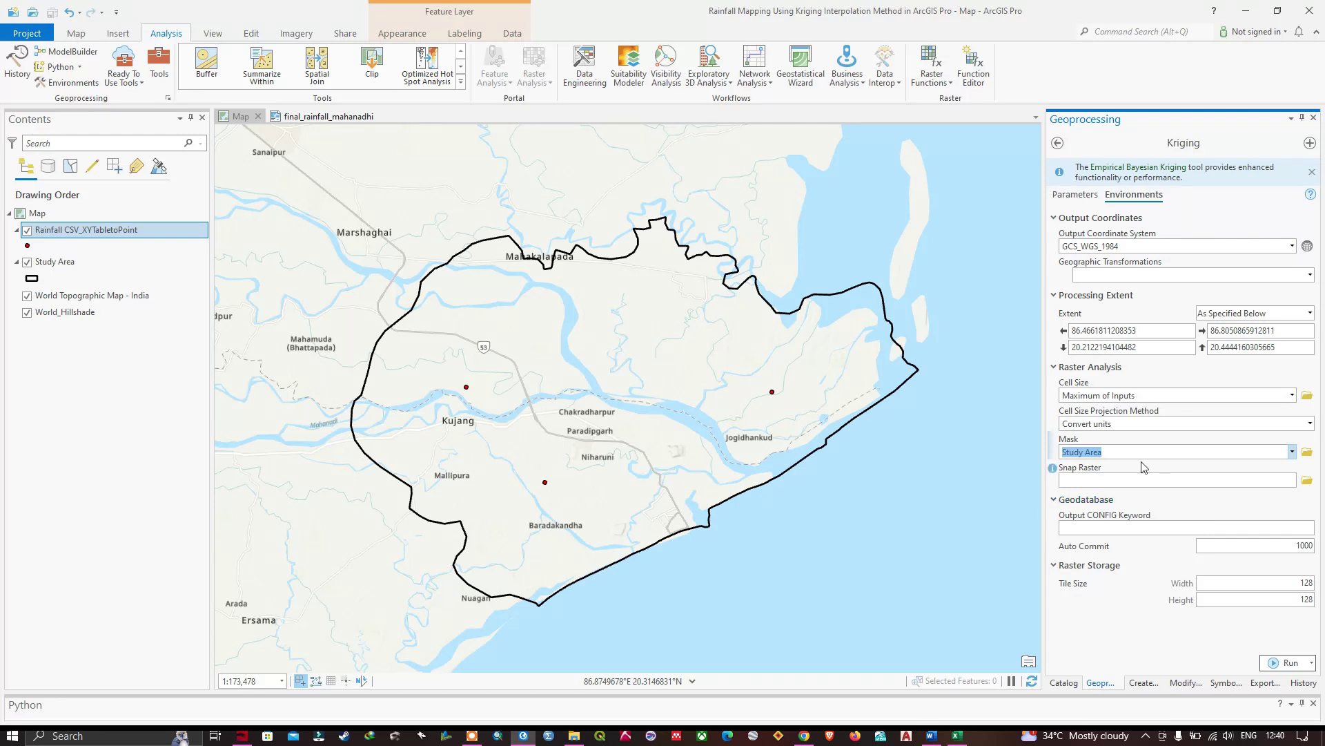
click(1075, 195)
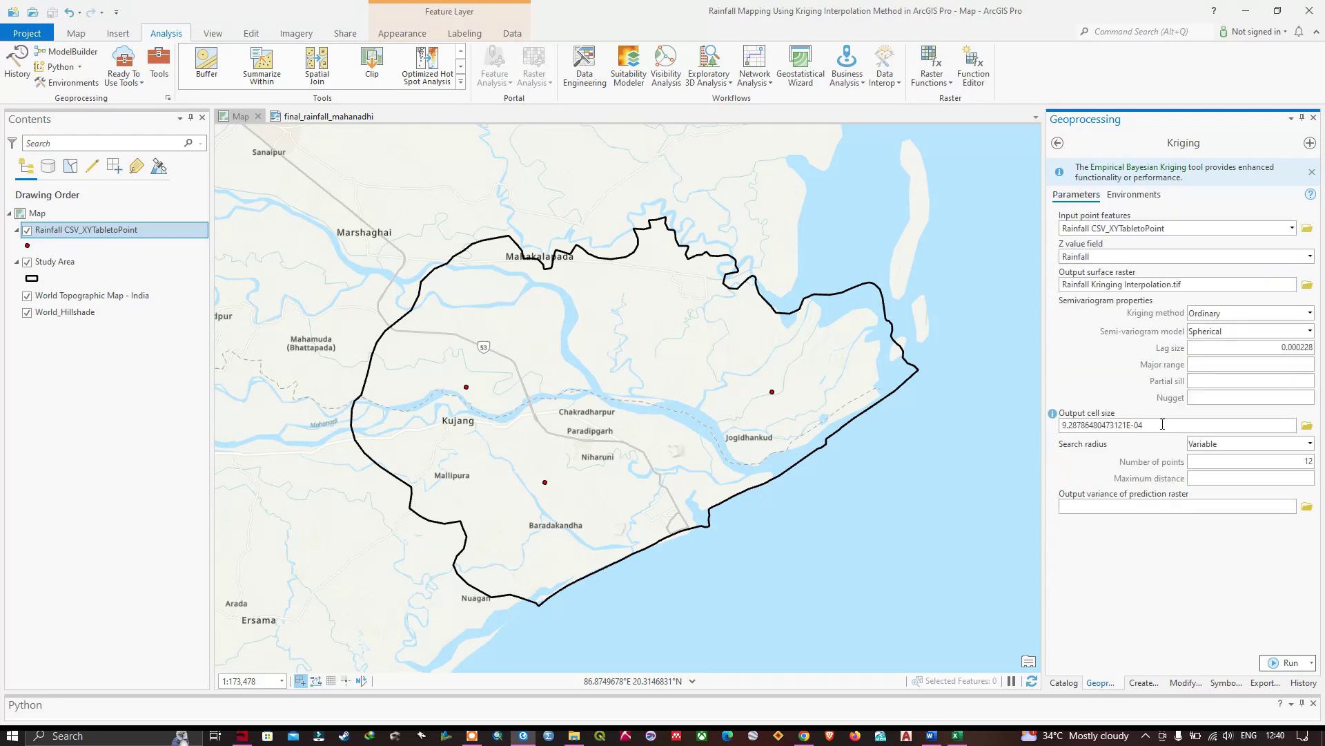
click(1287, 670)
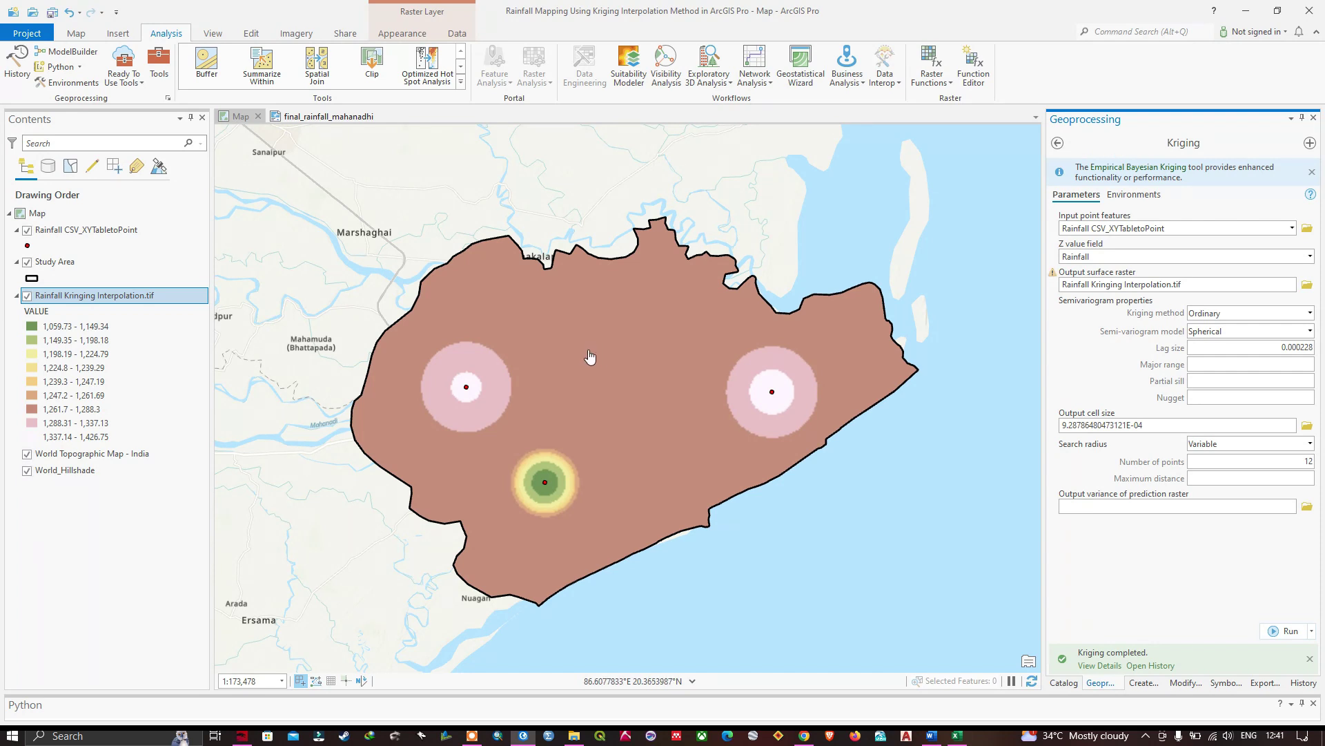
- Bring up the symbology of Rainfall Kringing Interpolation.tif and apply the green-yellow-red color scheme after trying a dark blue one
right_click(88, 301)
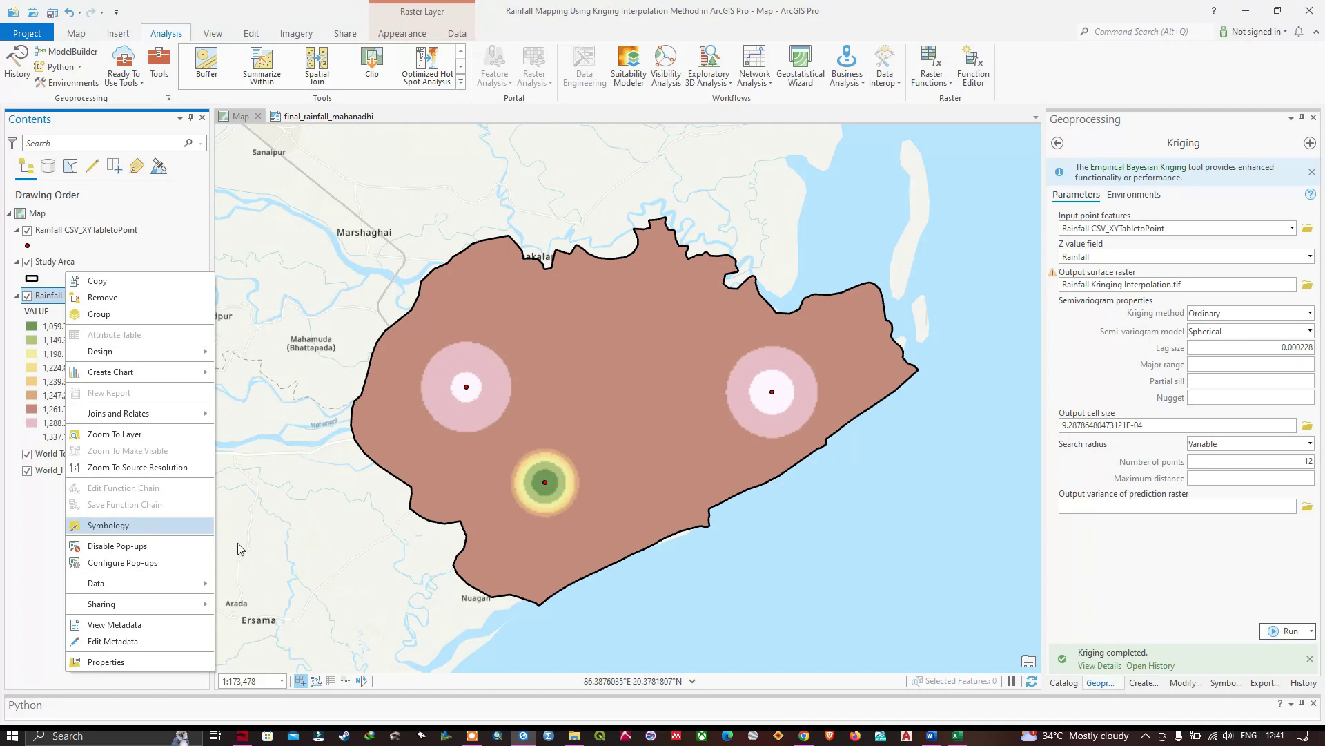
key(Return)
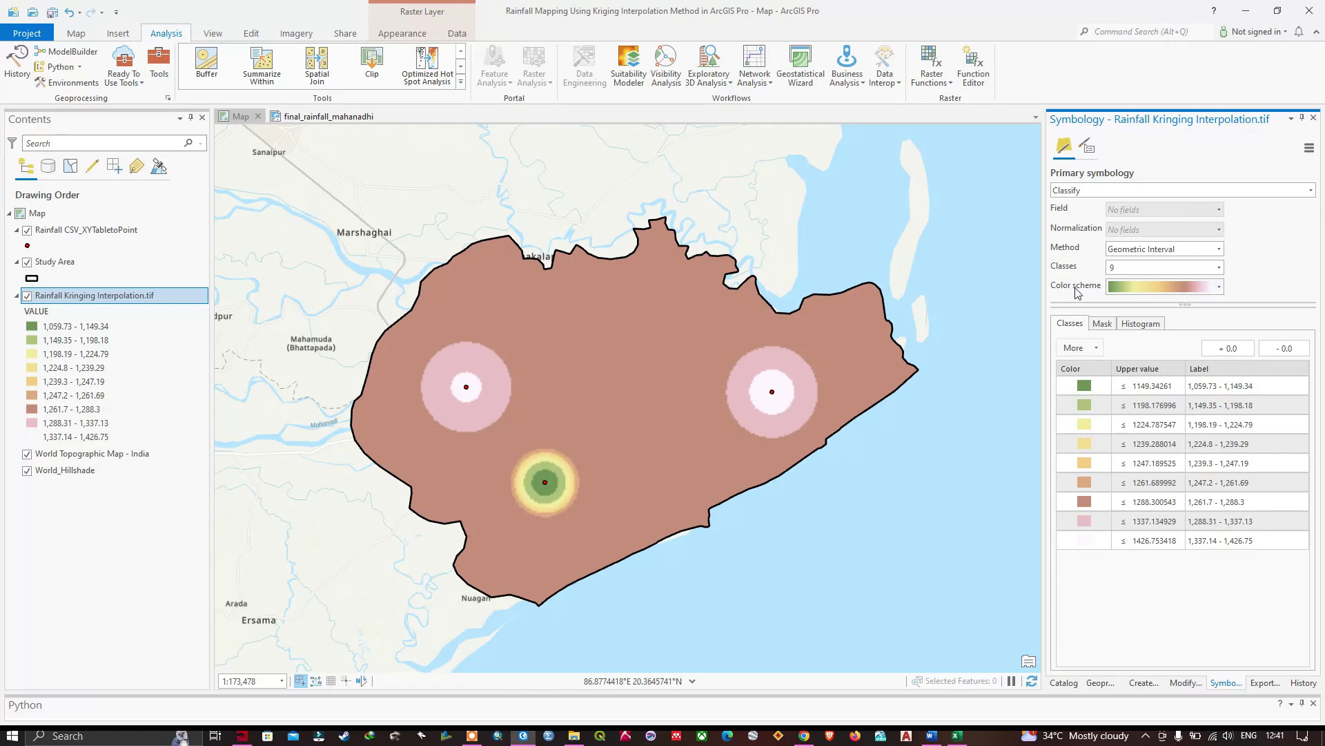
click(1221, 289)
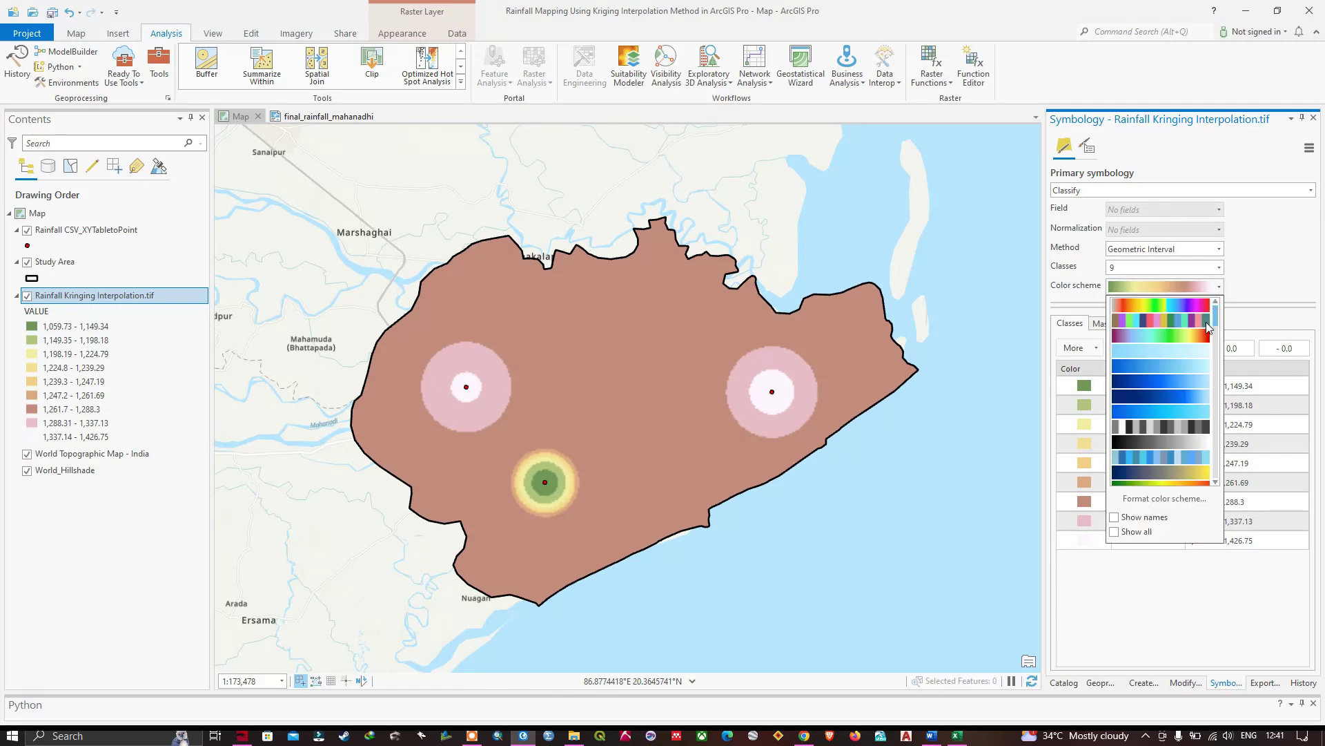
click(1172, 401)
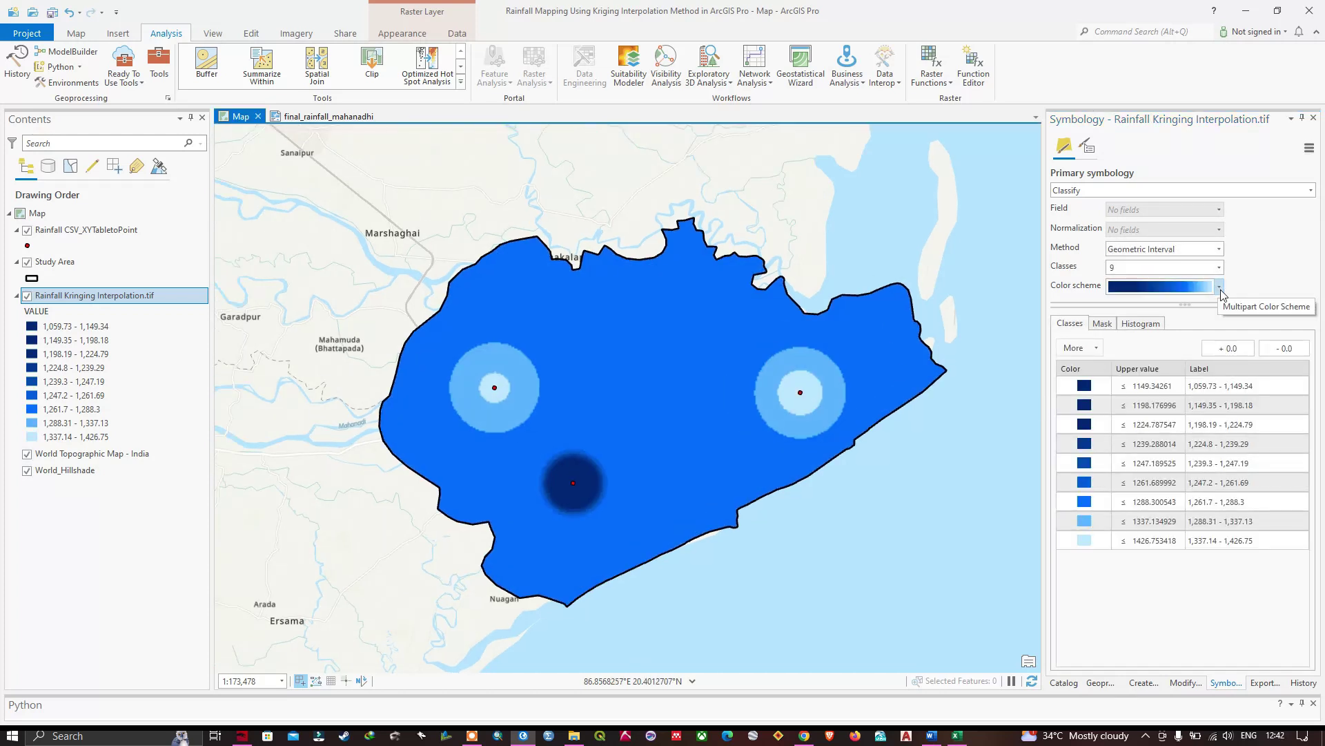
click(1220, 287)
scroll(1181, 373, down, 1)
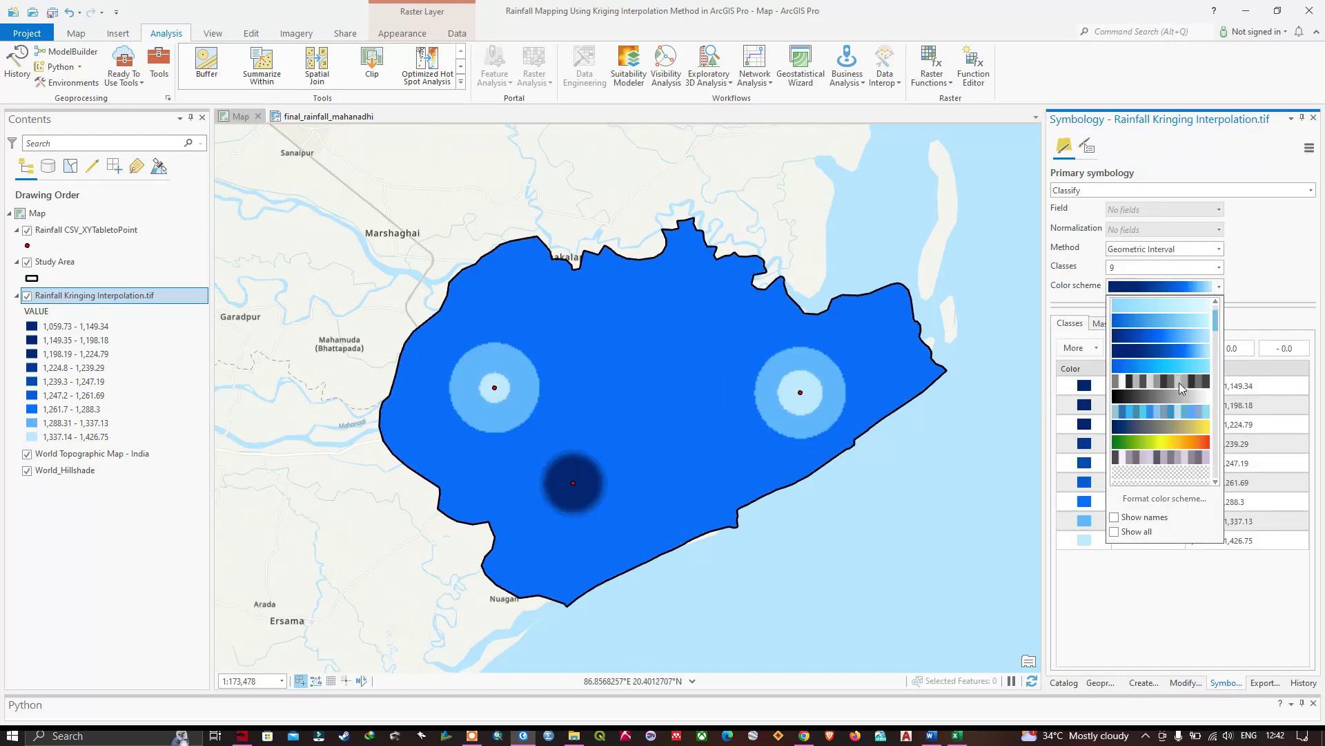
click(1166, 441)
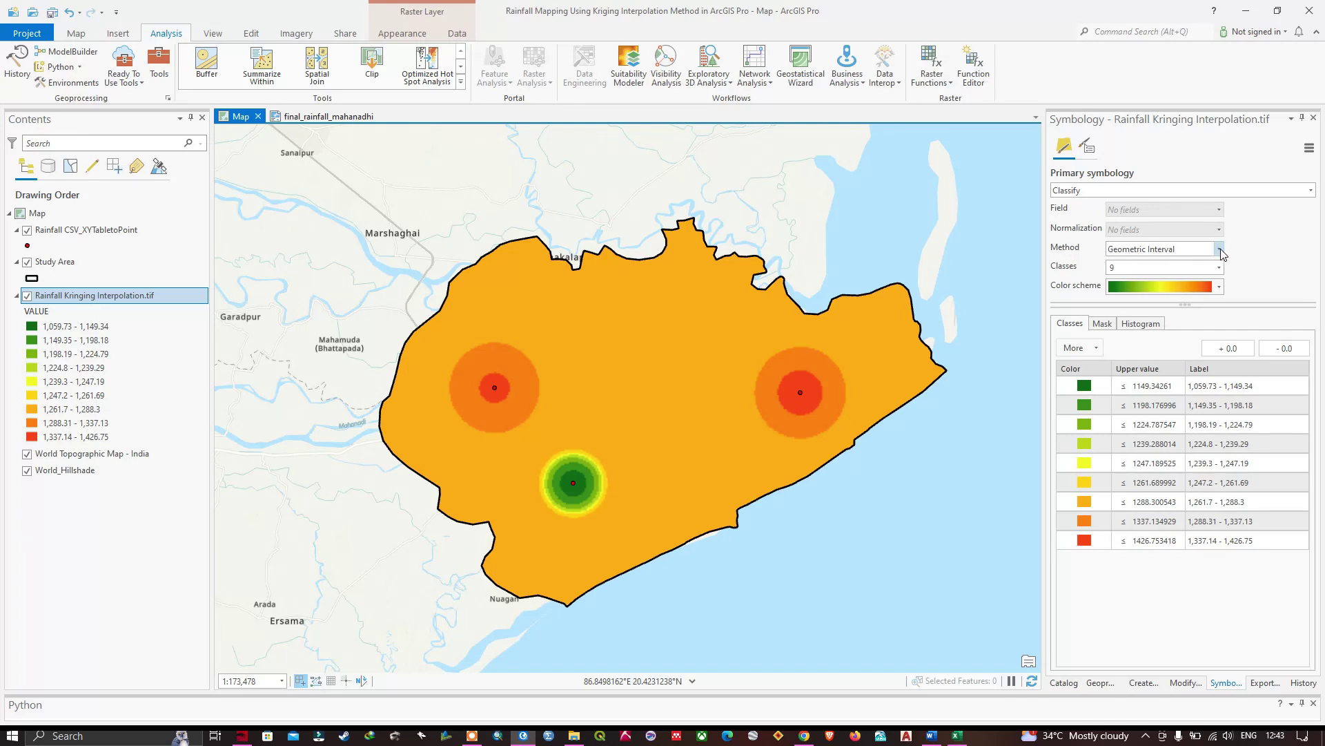
- Try the Natural Breaks (Jenks), Equal Interval and Standard Deviation classification methods on the Kriging raster
click(1220, 250)
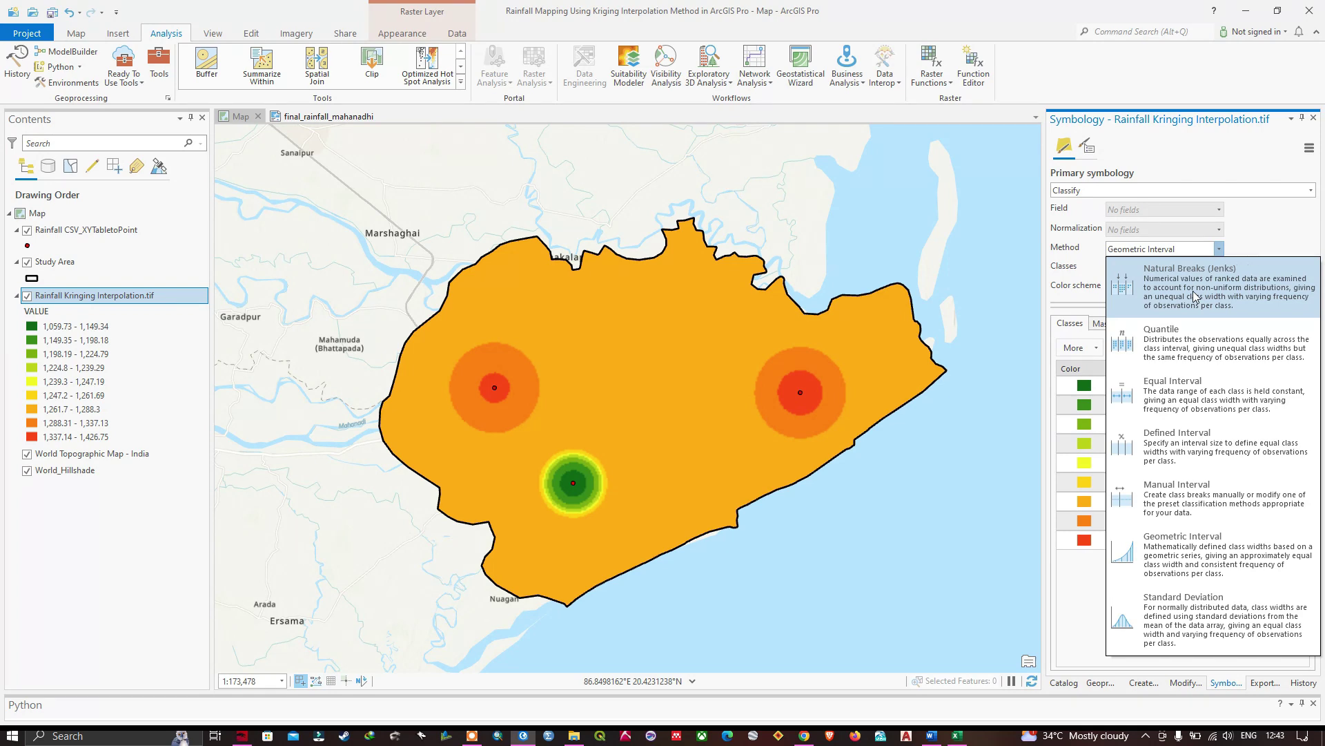
click(1195, 296)
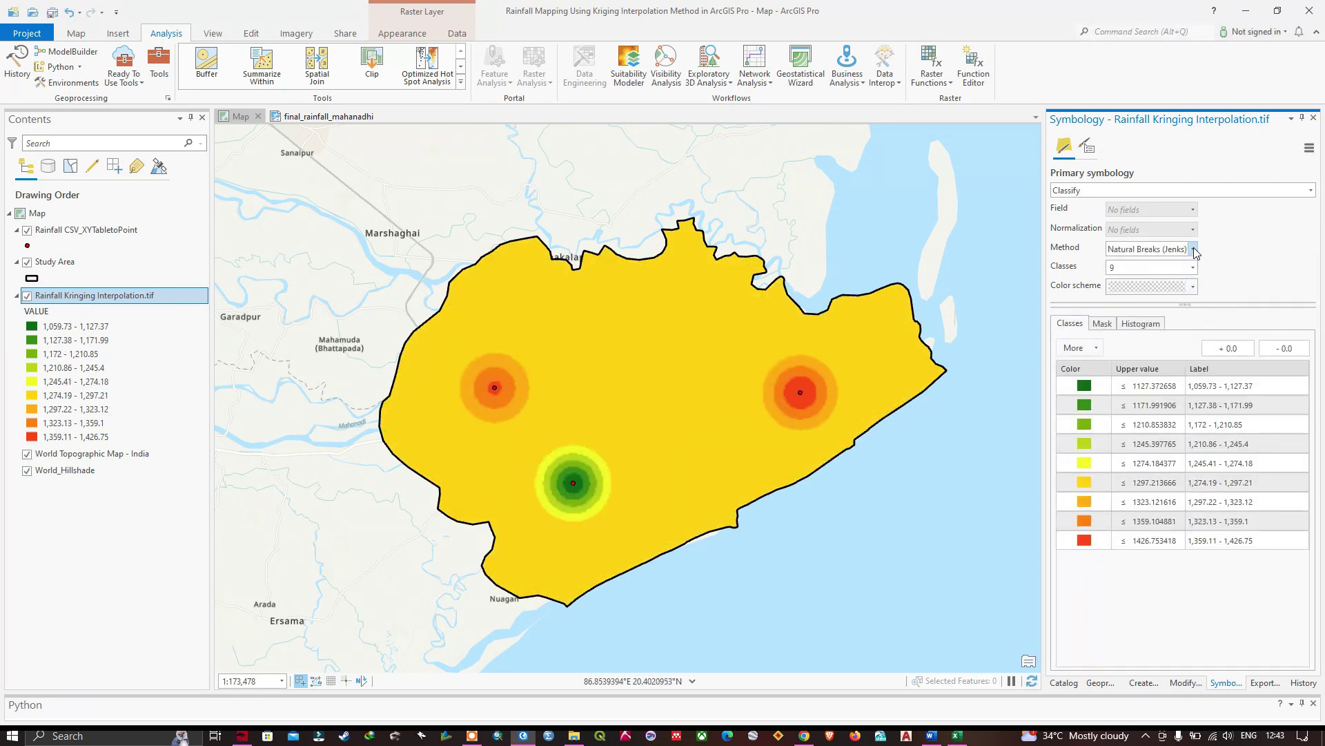
click(1193, 250)
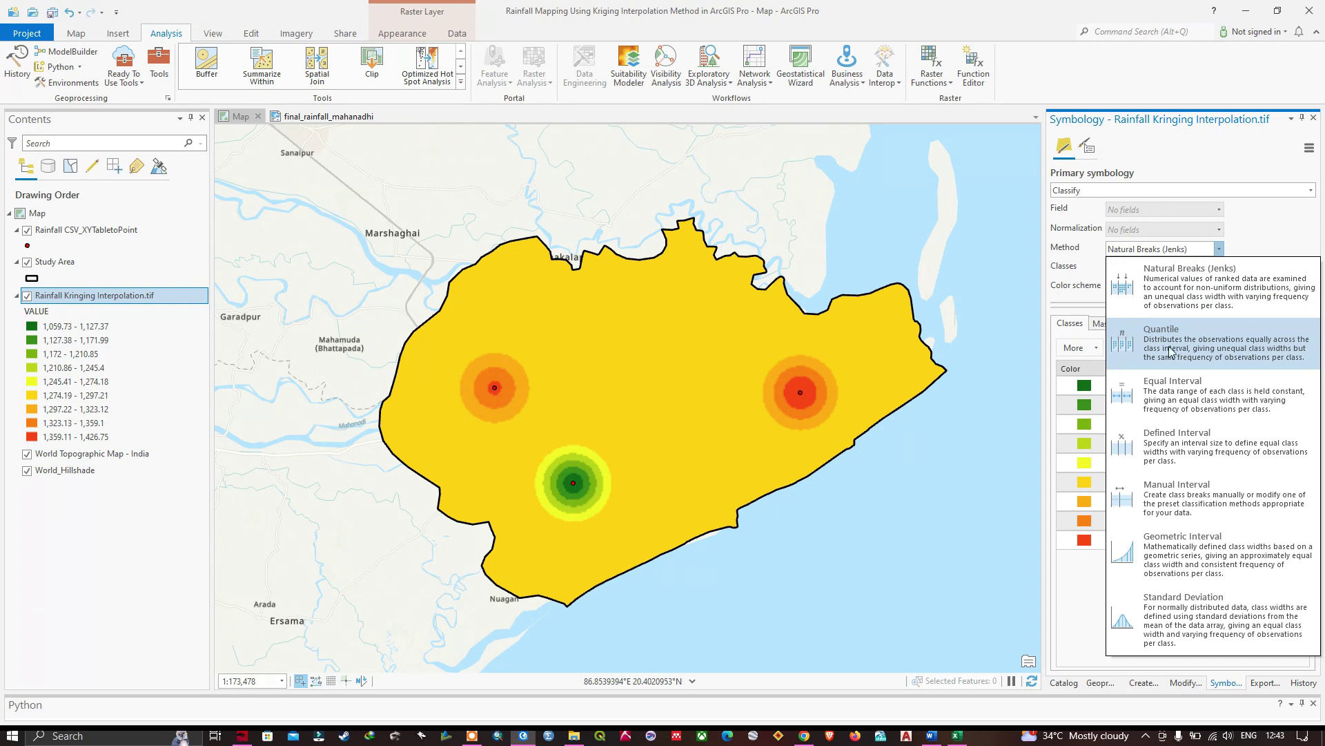
click(1189, 395)
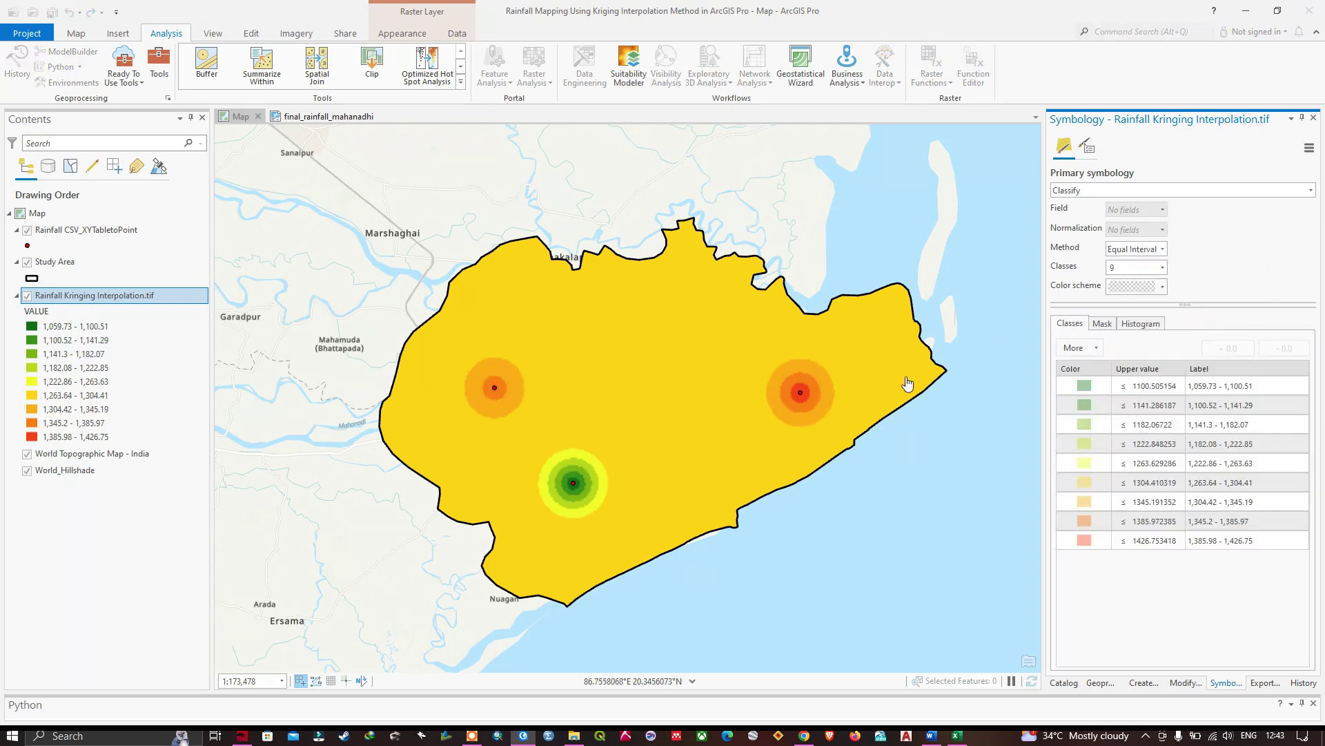
click(1163, 250)
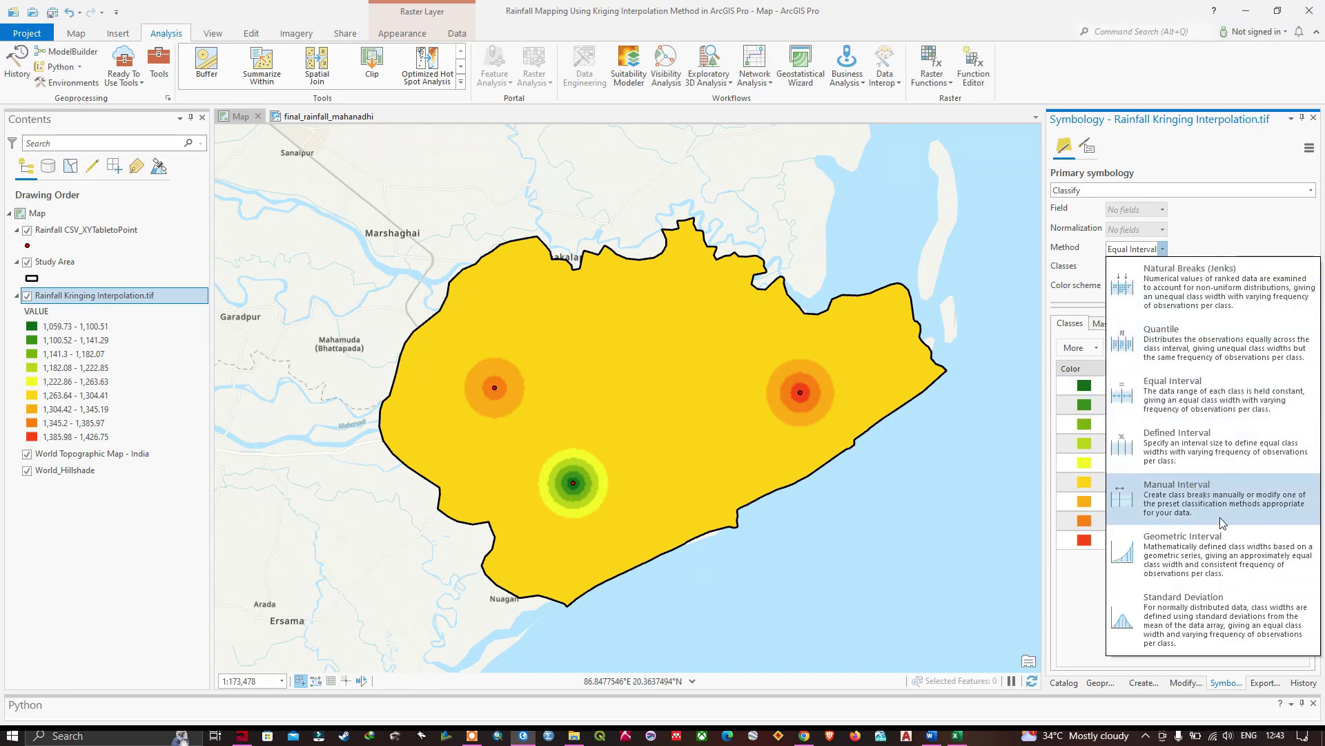
click(1194, 607)
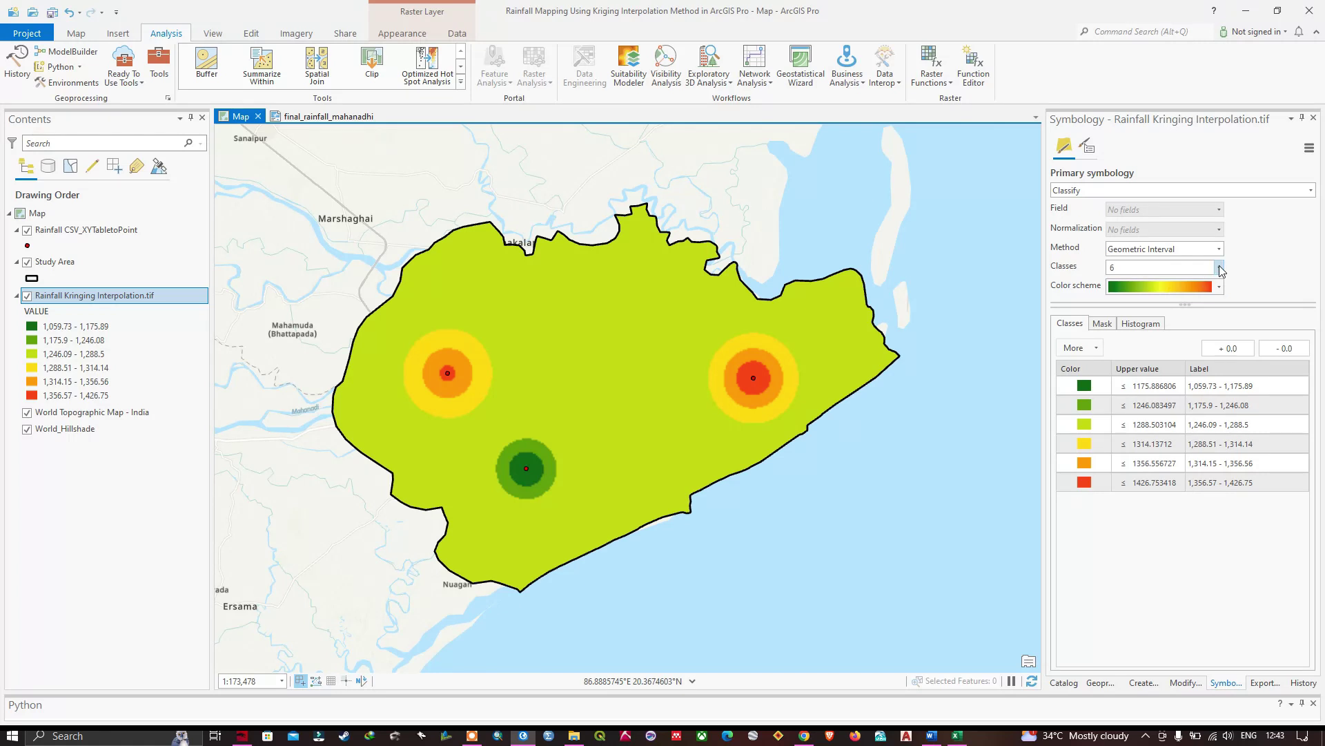
- Set the number of classes for the Kriging raster's Geometric Interval classification to 5
click(1220, 269)
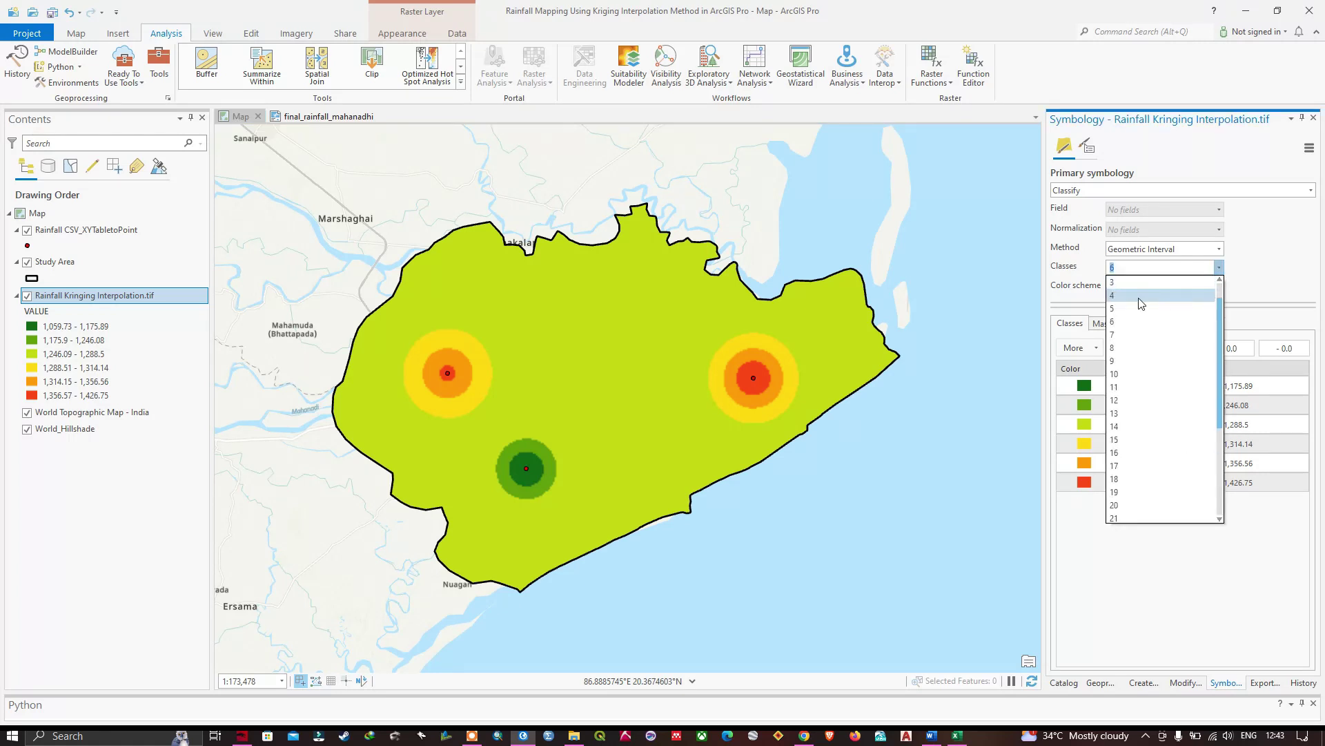
click(1118, 309)
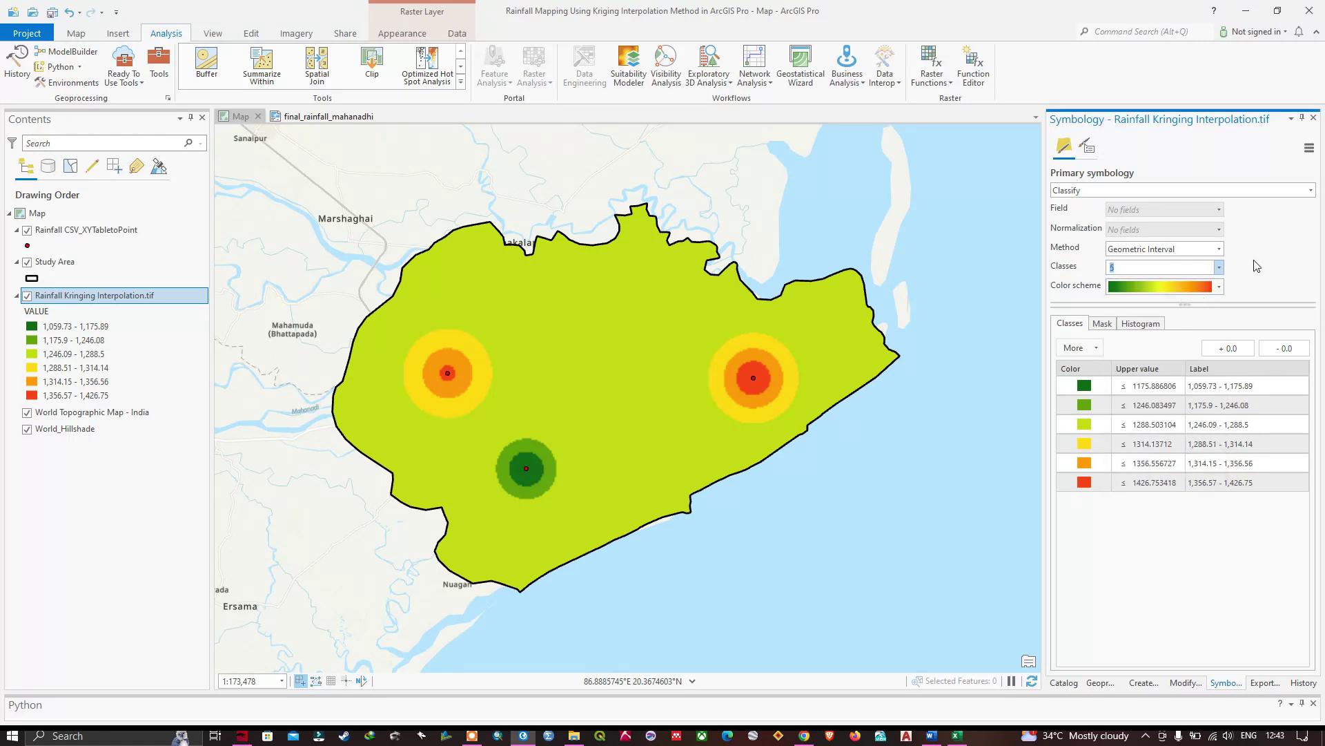
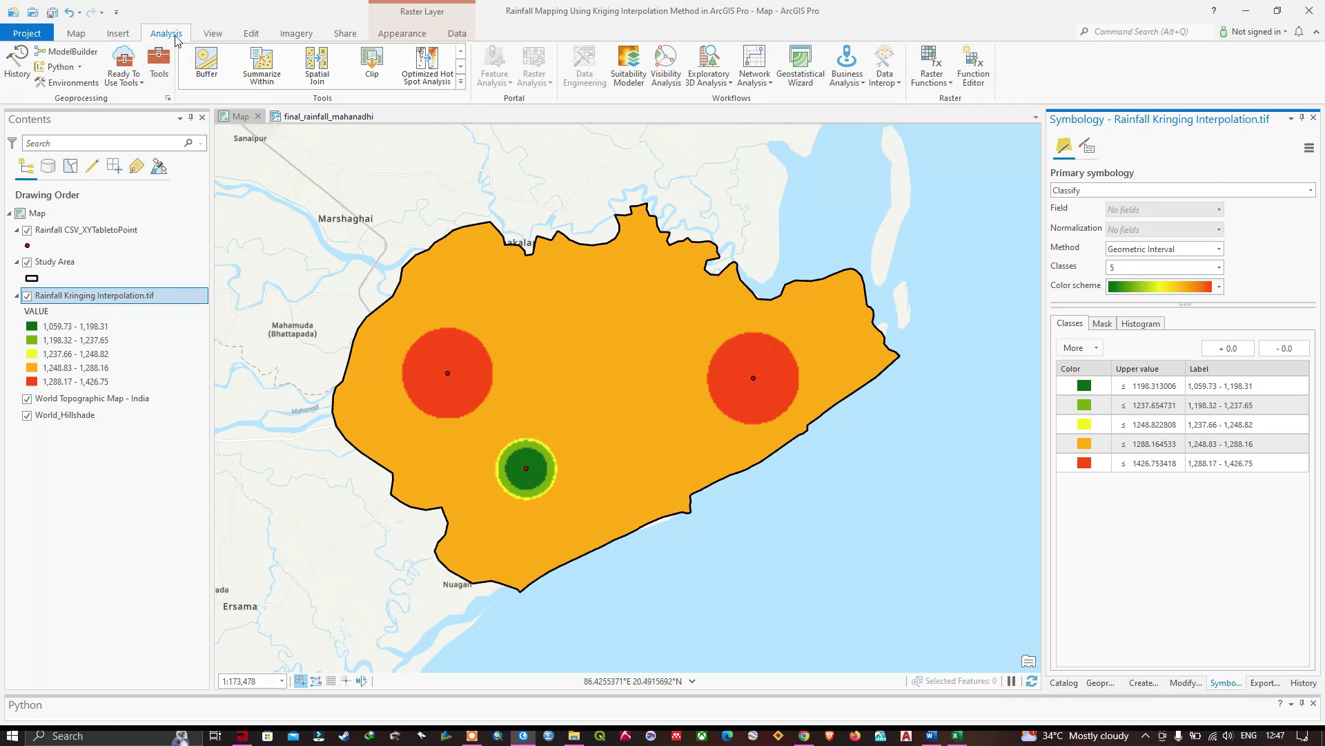
- Find the Spatial Analyst Contour tool and choose Rainfall Kringing Interpolation.tif as its input raster
click(154, 71)
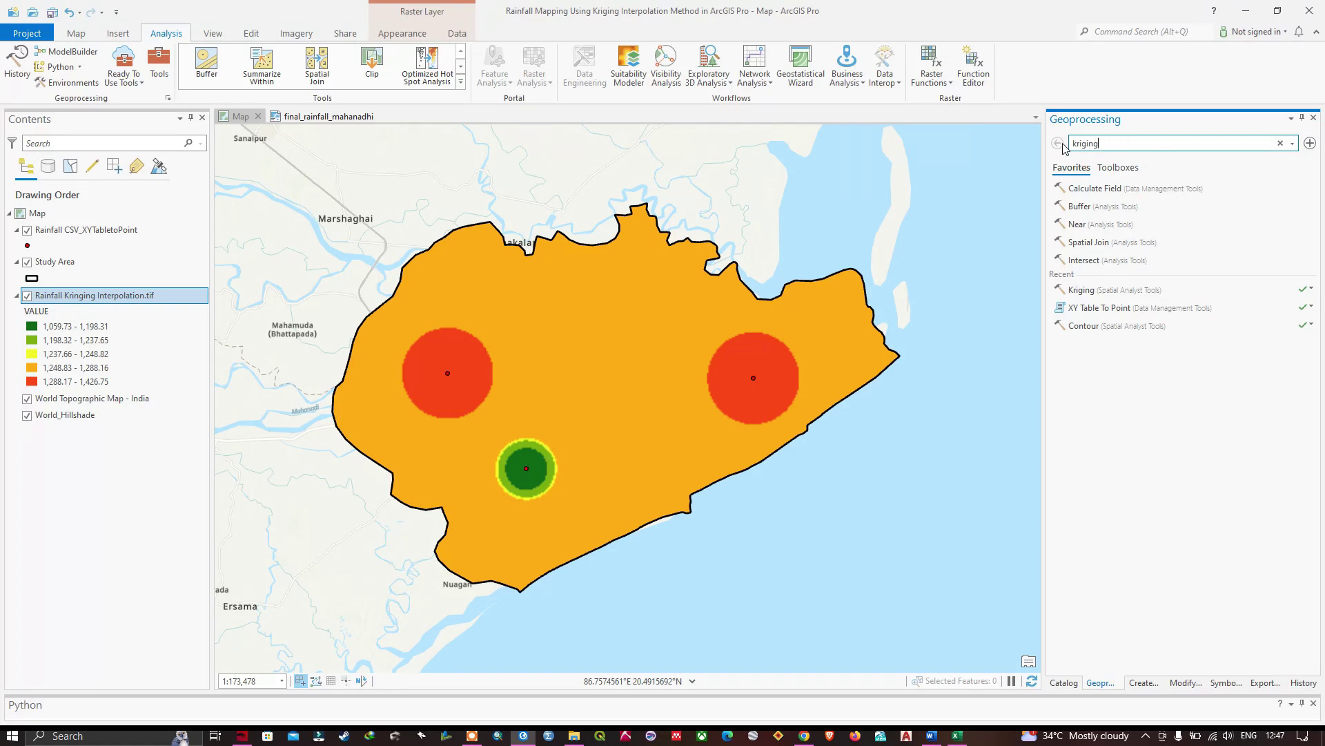
text(contour)
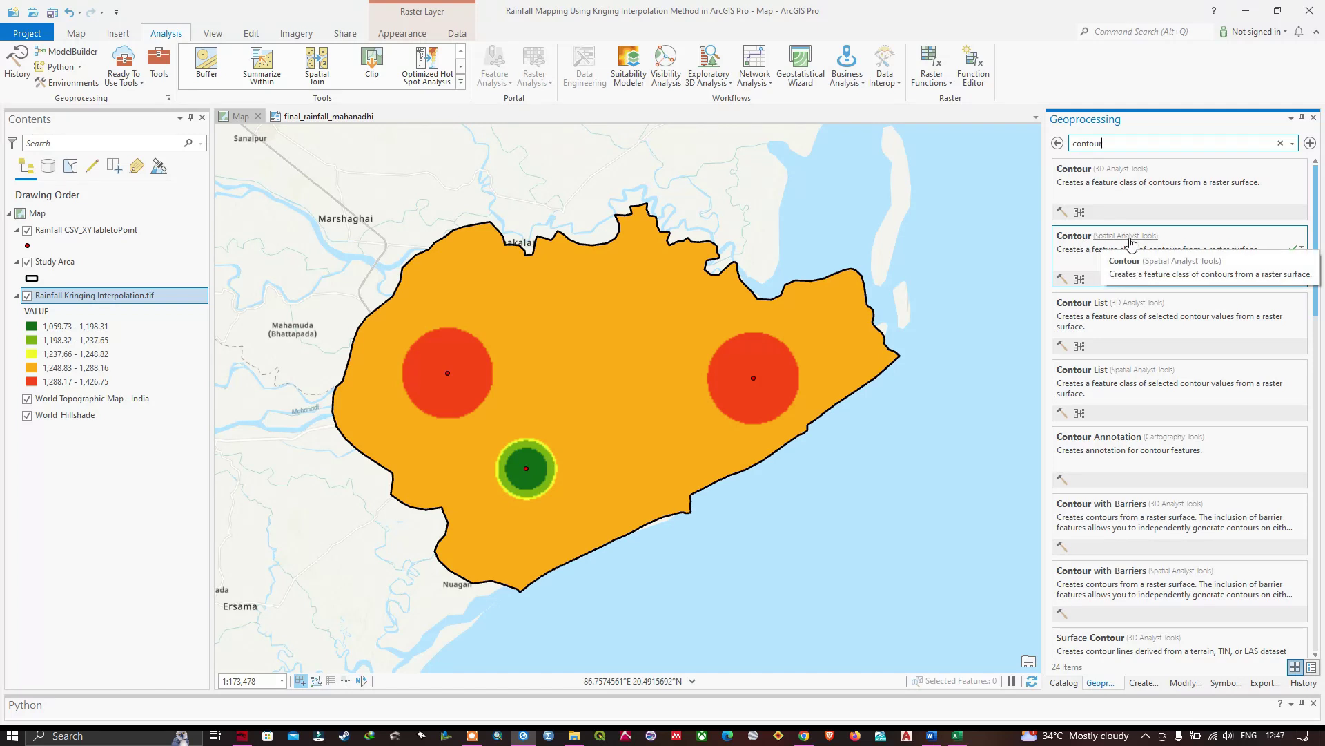
click(1081, 241)
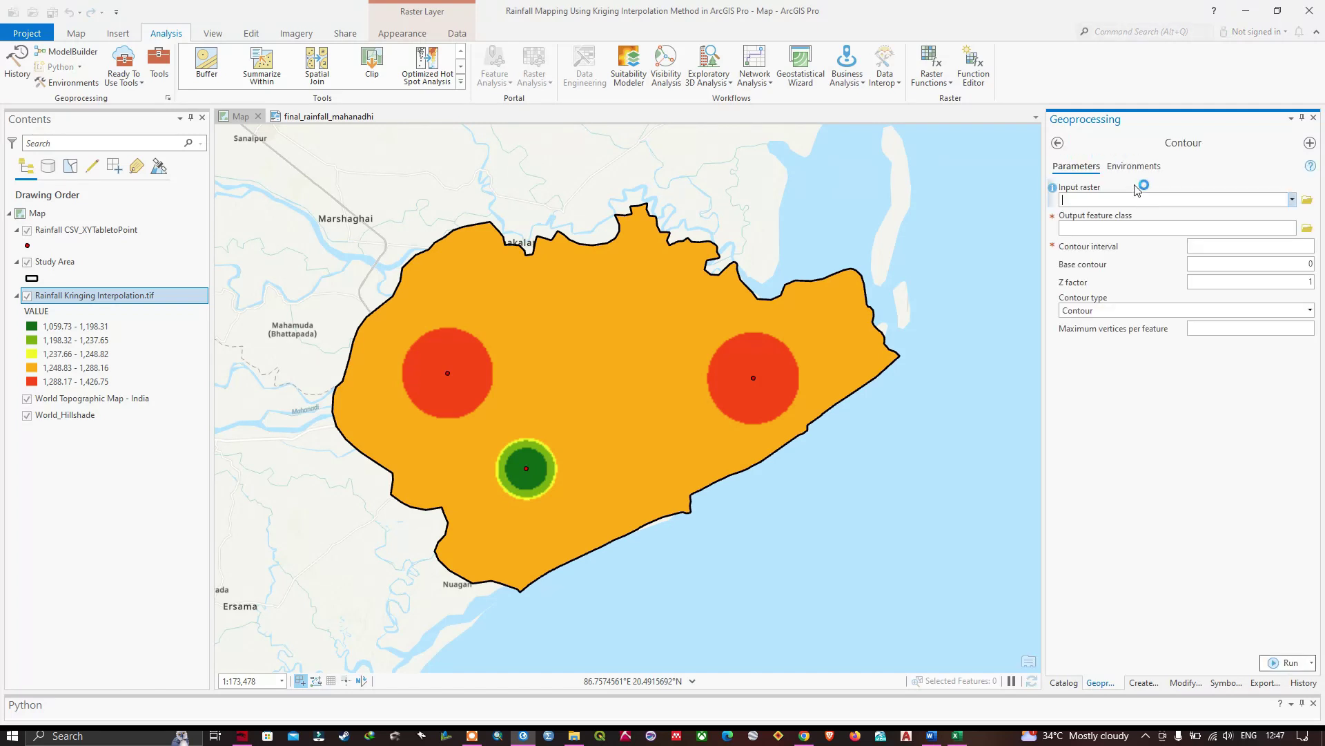
click(1293, 201)
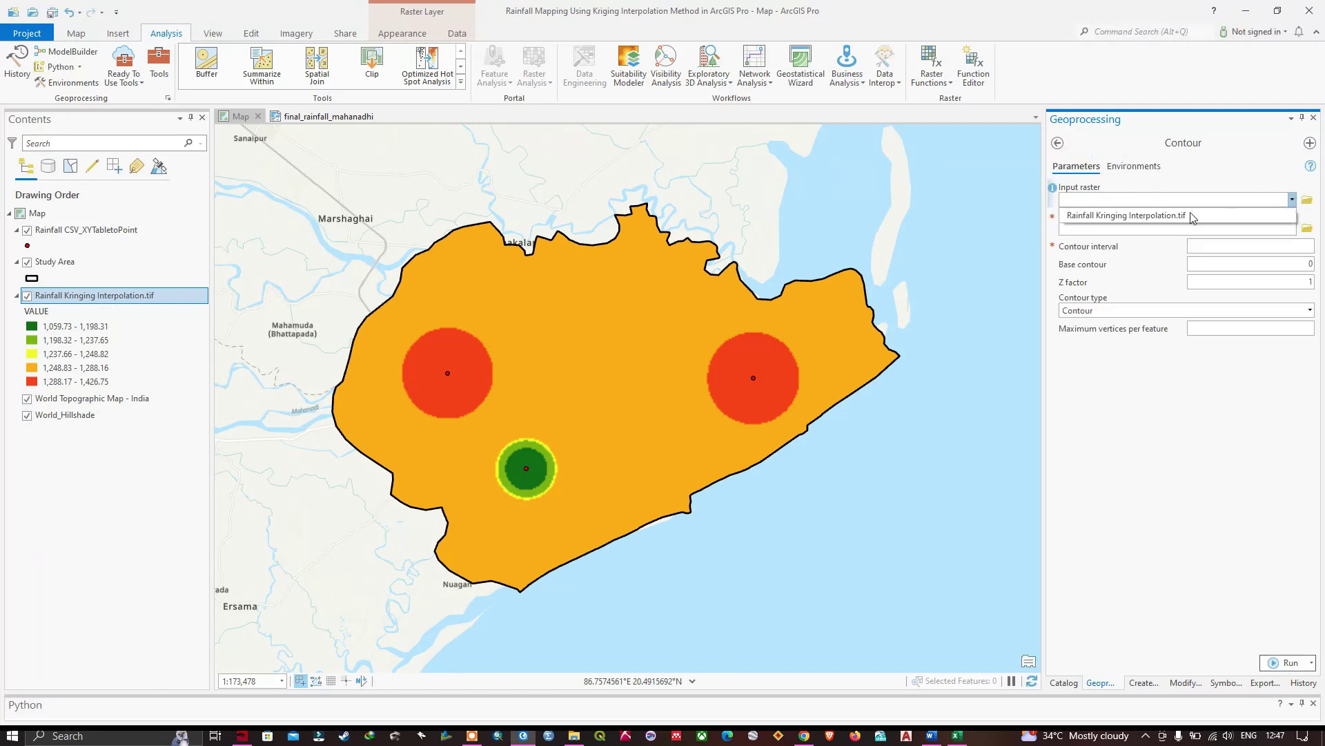
click(1107, 216)
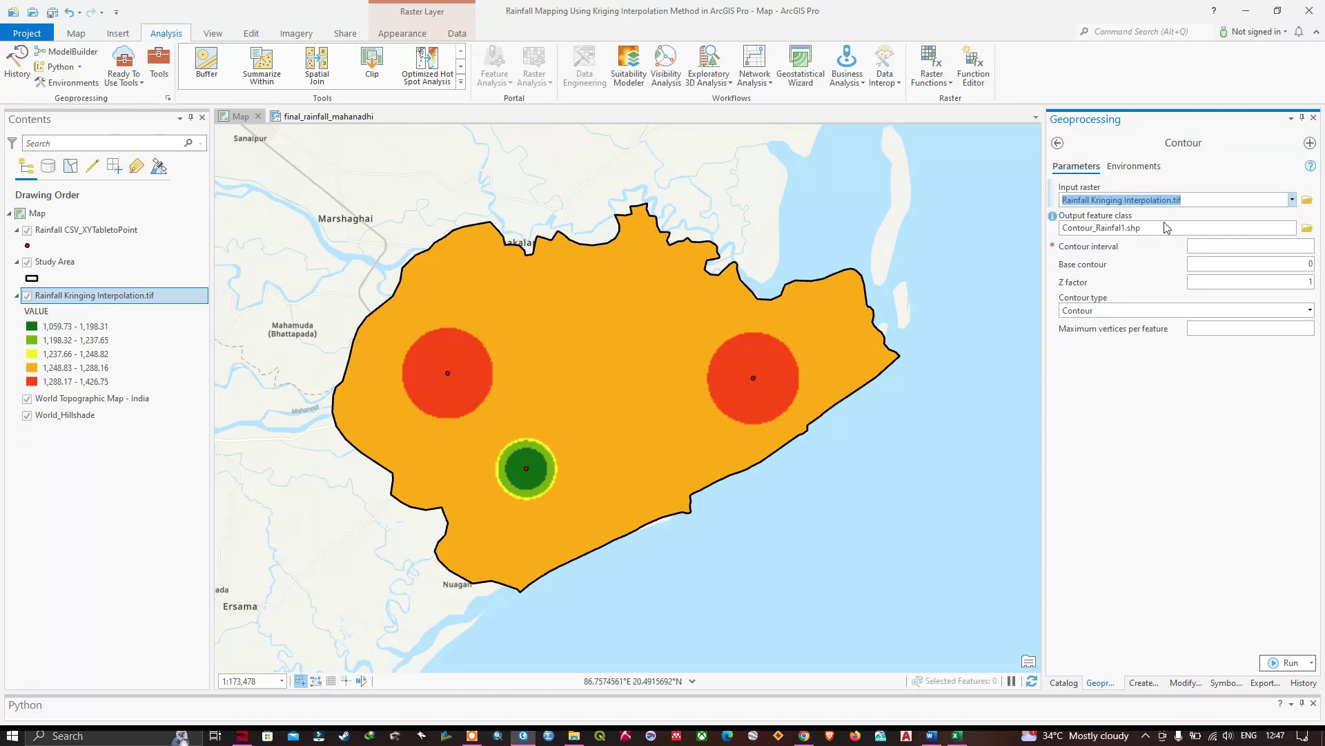
- Save the contour output as Rainfall contour in the scarp folder, set the contour interval to 138.58, and run the tool
click(1307, 228)
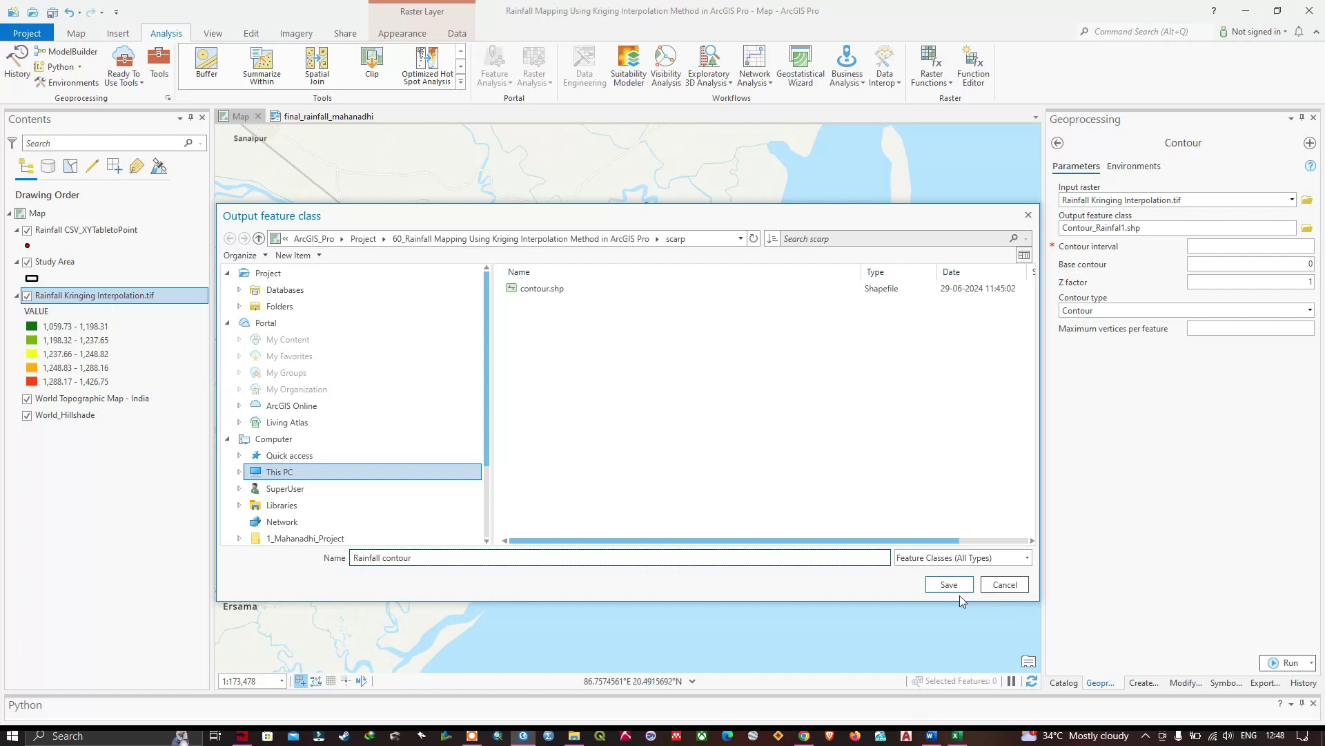
click(950, 586)
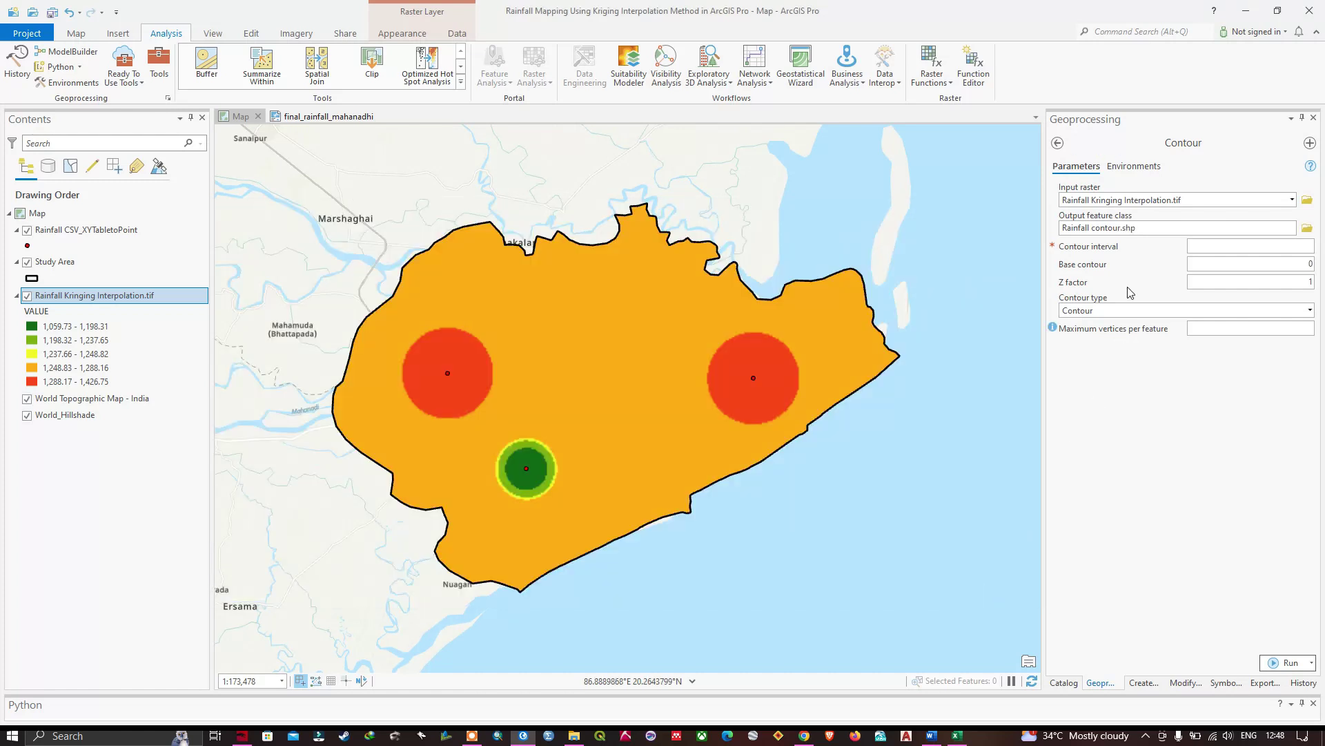
click(1261, 246)
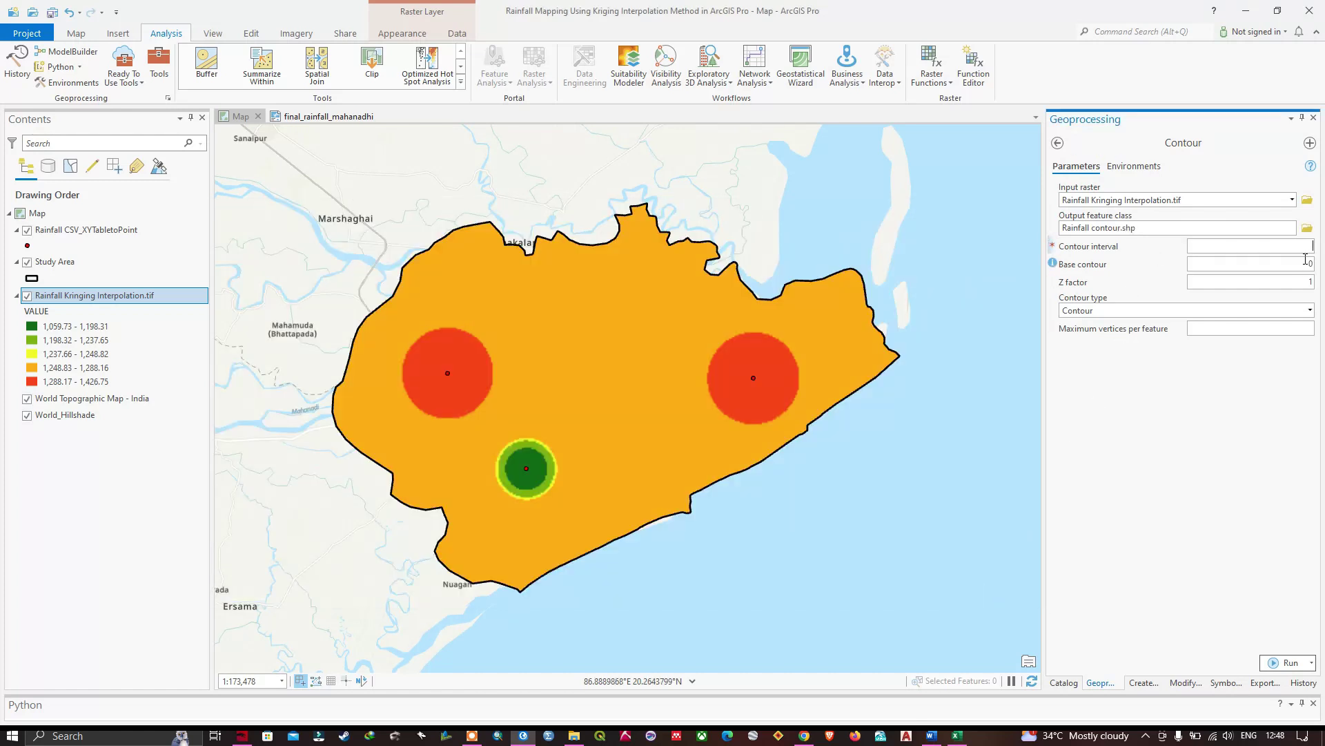
text(138.58)
click(1295, 662)
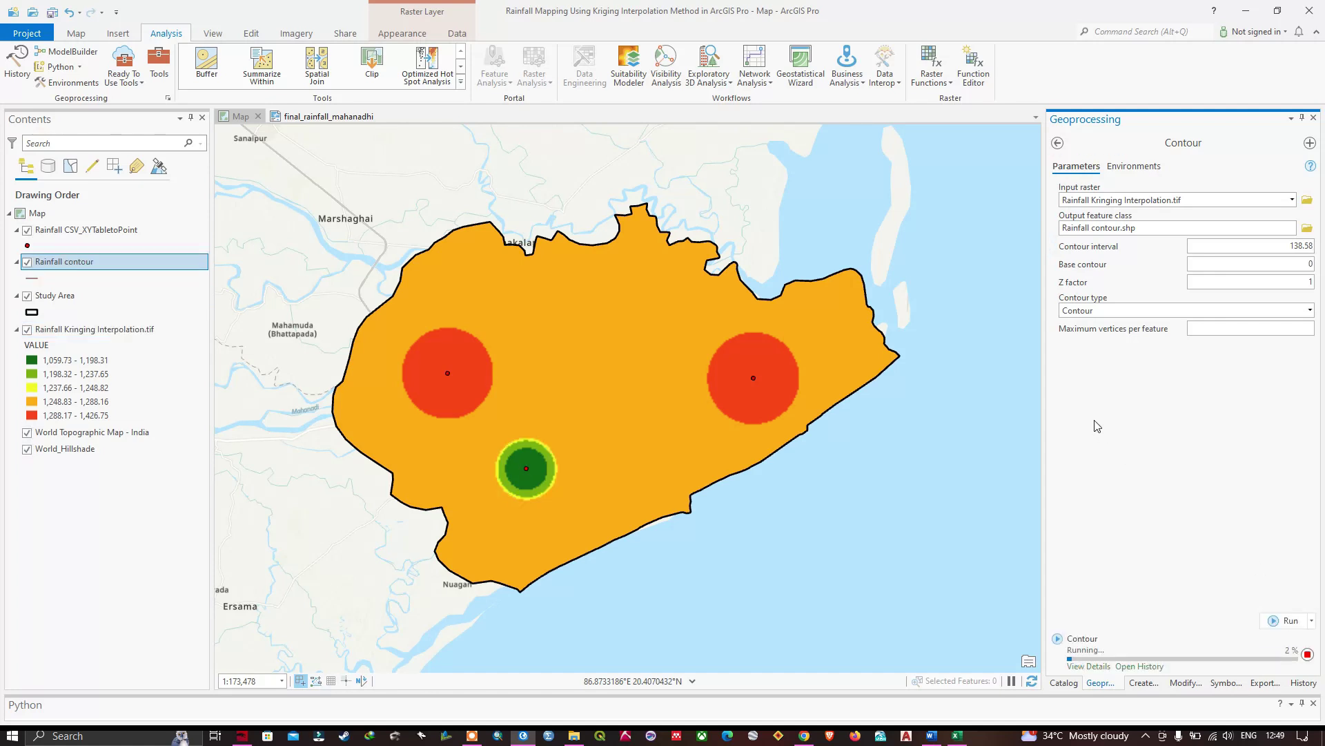
- Check the details of the Contour run and hide the Rainfall Kringing Interpolation.tif layer to expose the contour lines
click(1104, 665)
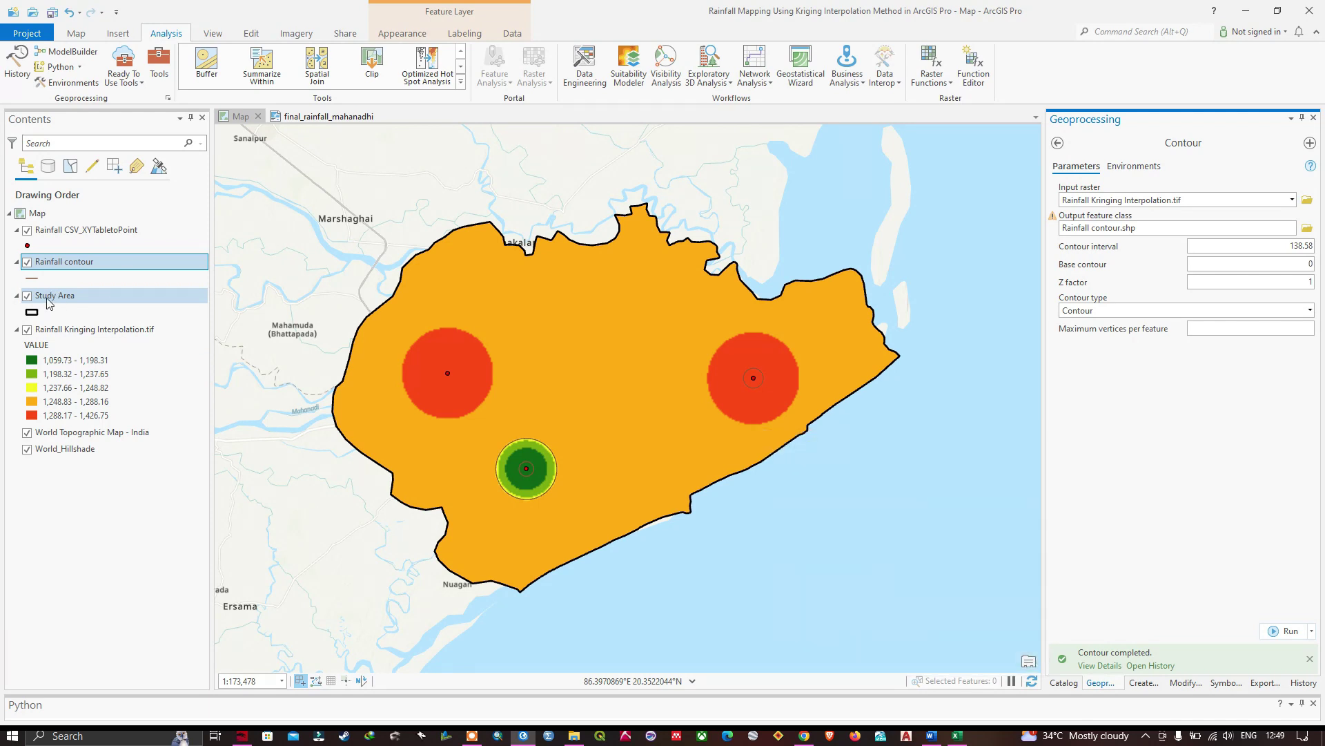
click(27, 330)
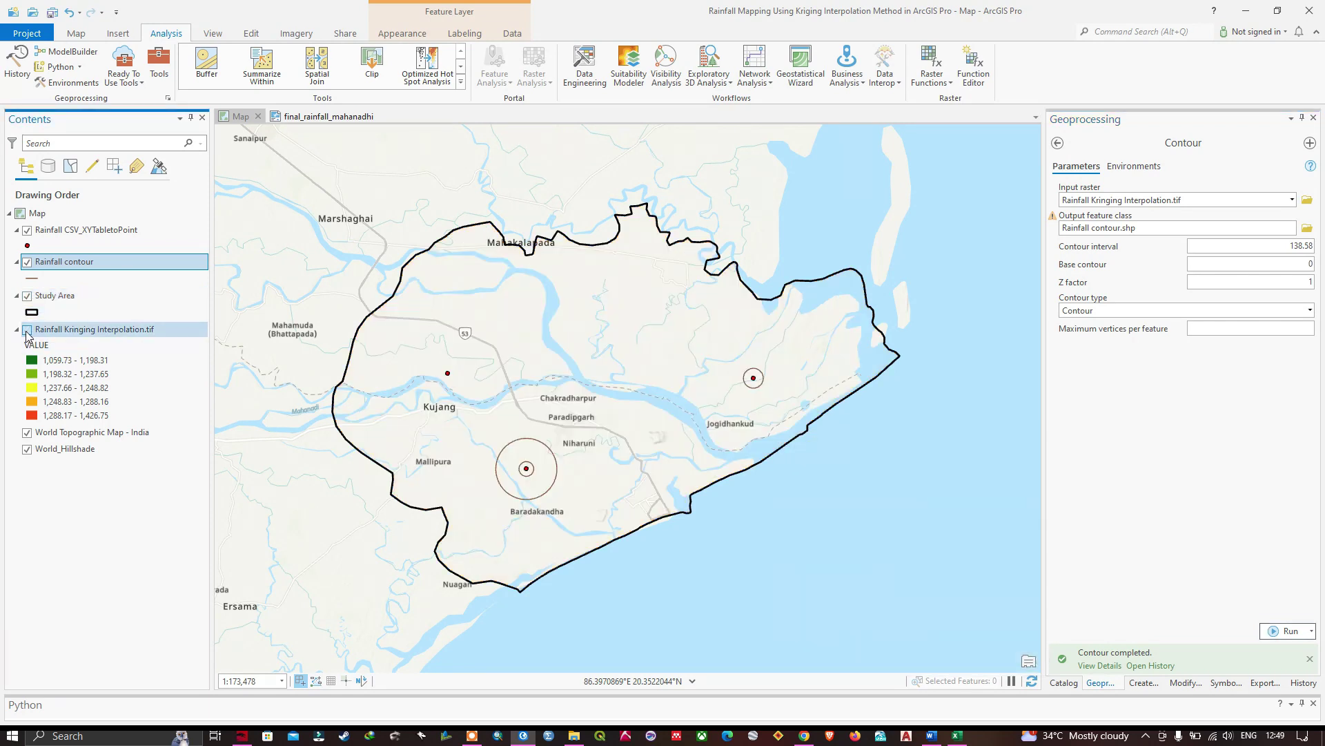